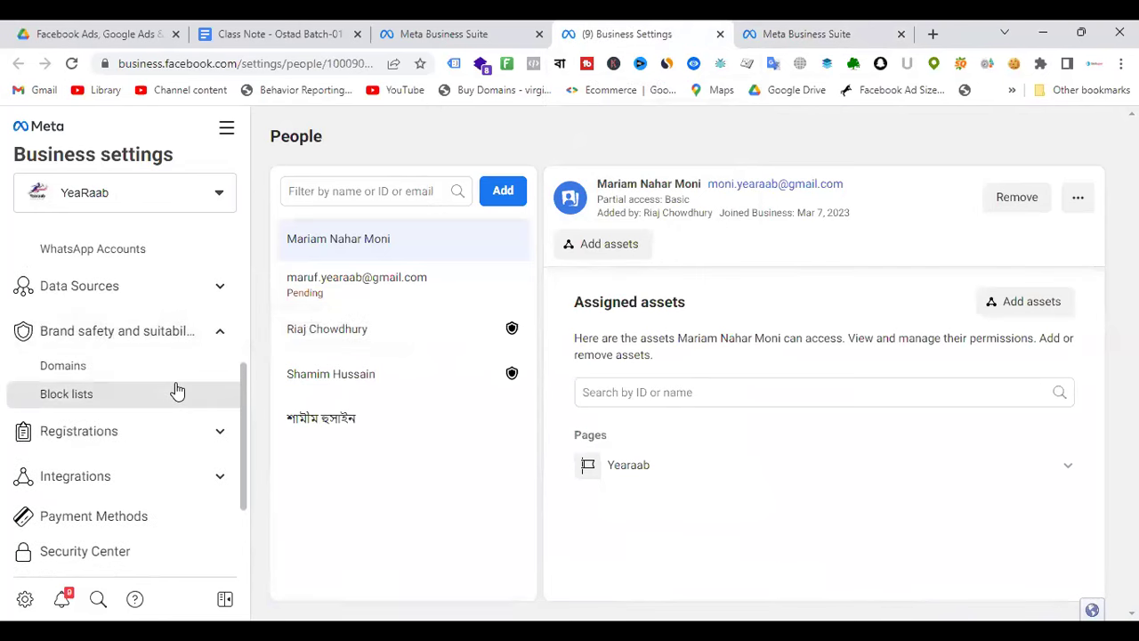
Review the Block lists and Domains pages under Brand safety and suitability in Business settings.
scroll(177, 391, "down", 3)
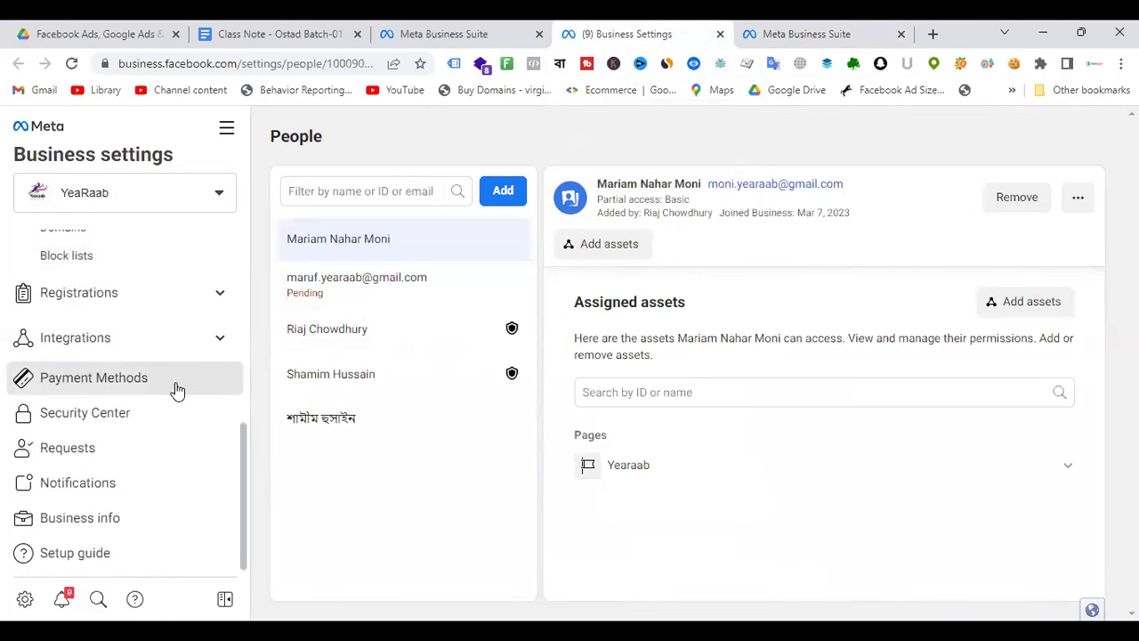
scroll(170, 476, "up", 2)
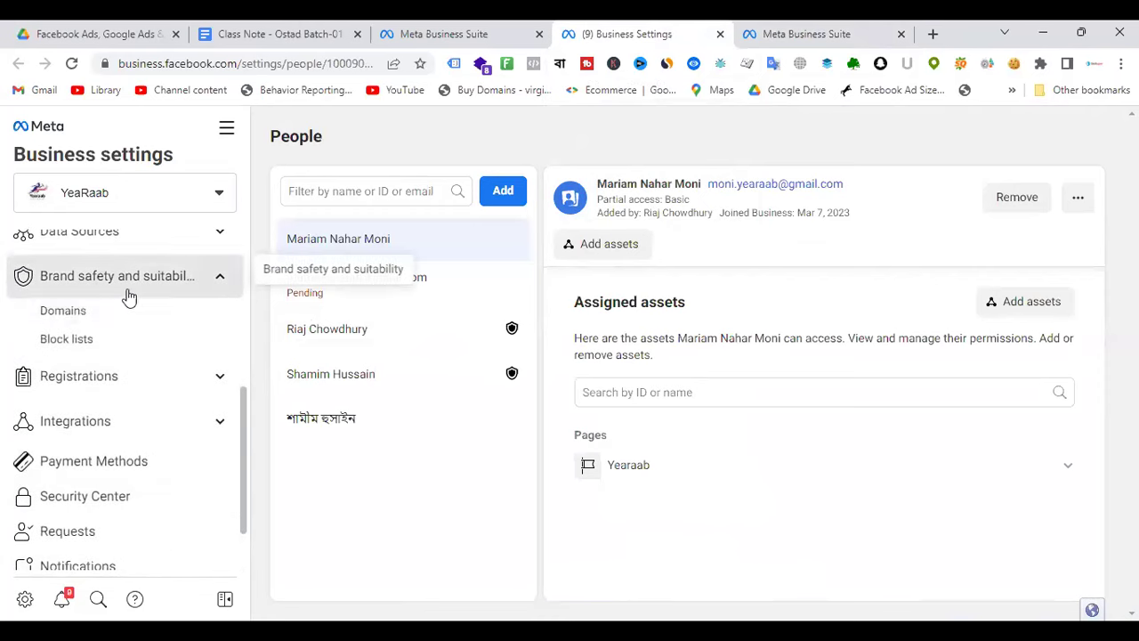
left_click(96, 315)
left_click(90, 344)
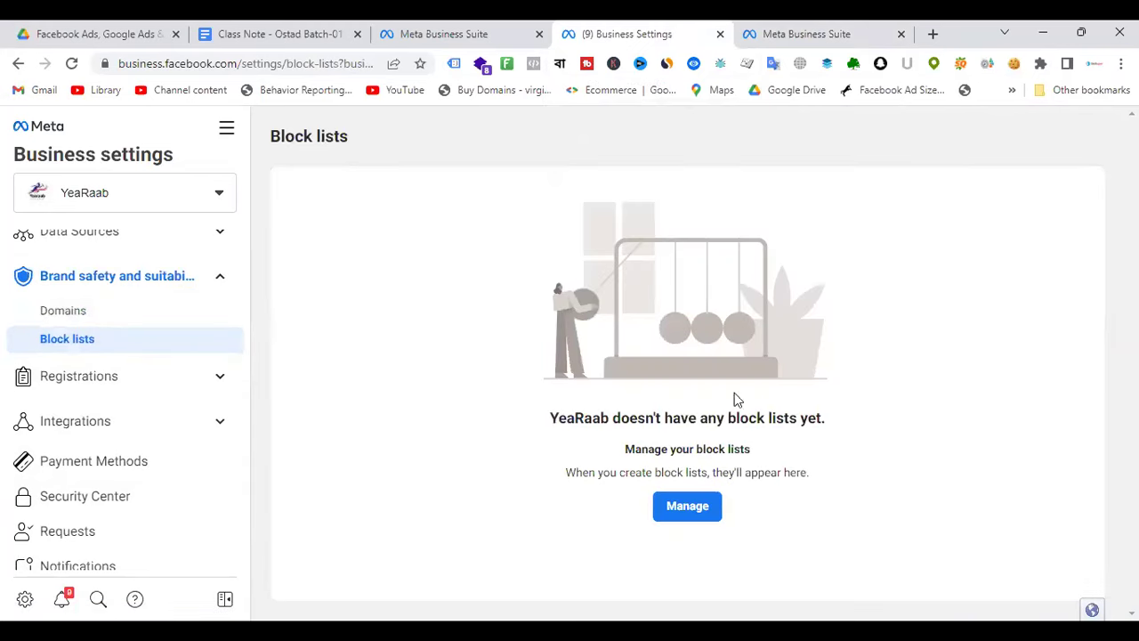
left_click(89, 318)
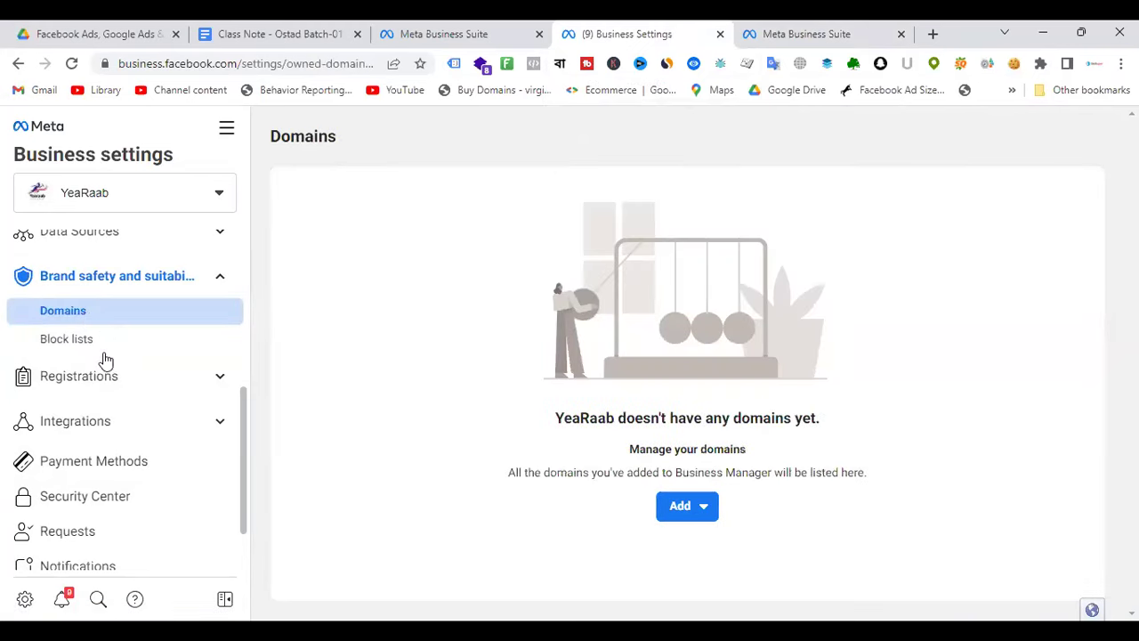
scroll(158, 374, "down", 1)
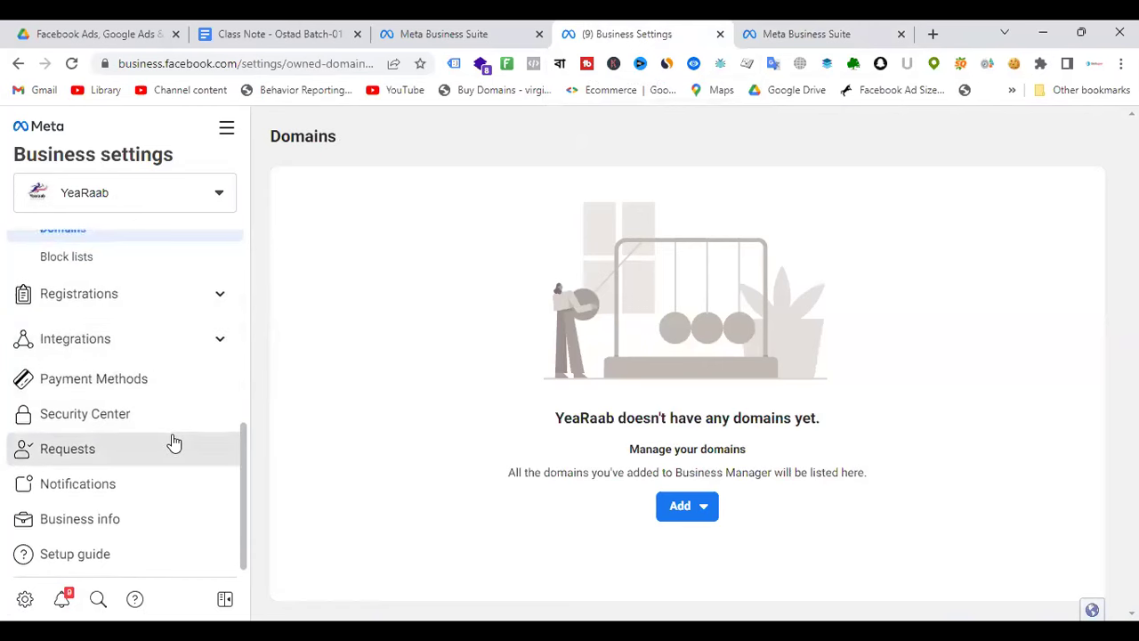
scroll(172, 443, "up", 3)
scroll(174, 442, "up", 2)
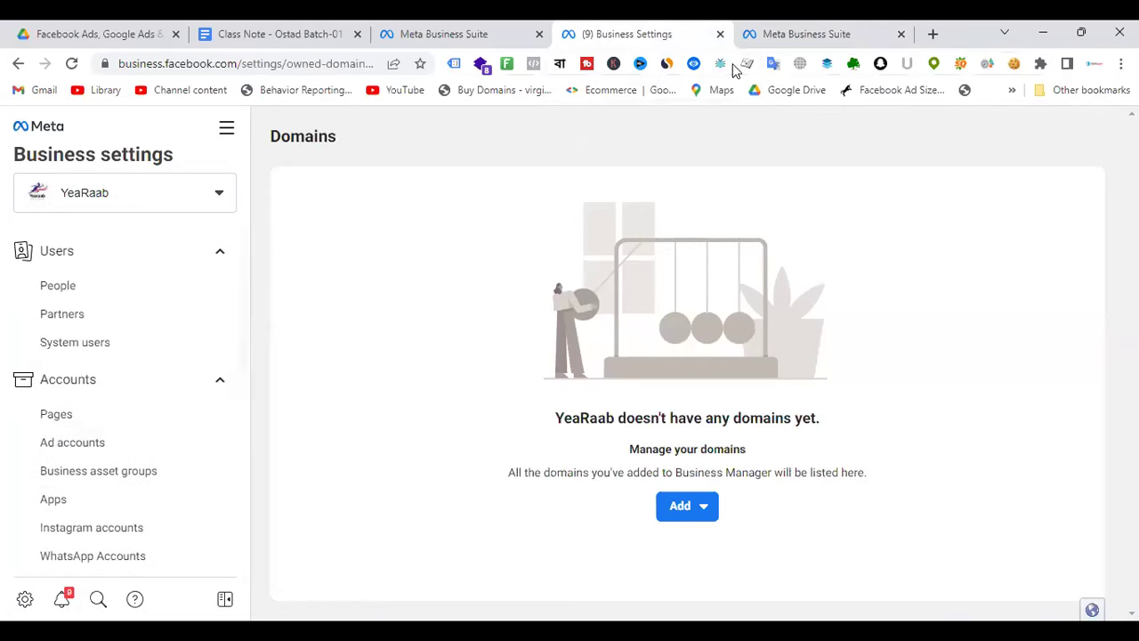
scroll(173, 379, "down", 5)
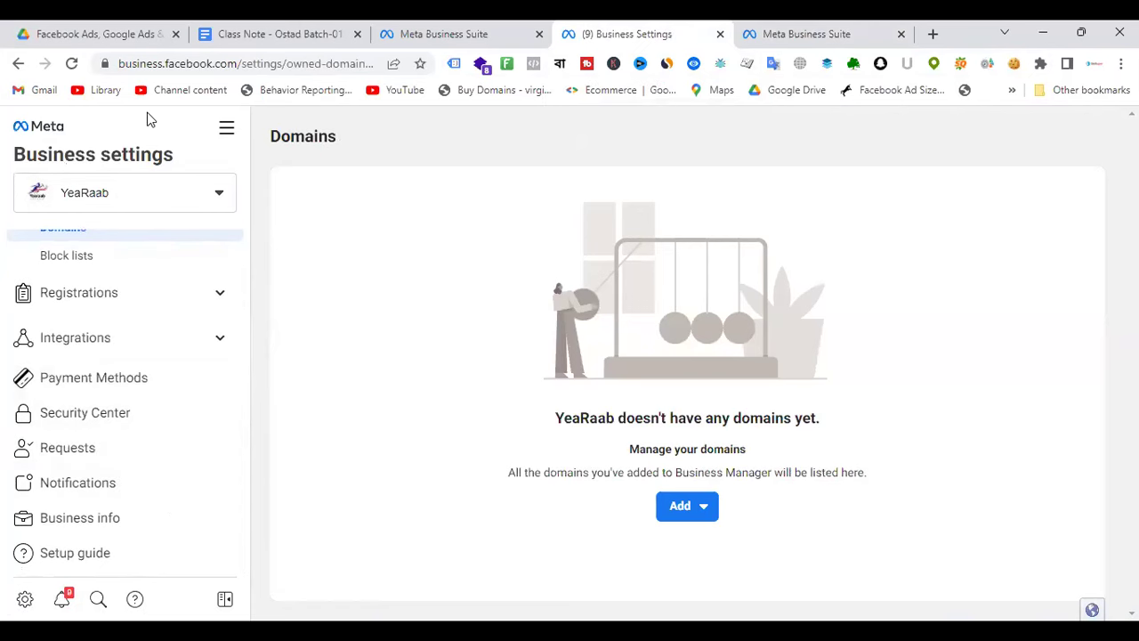
Check the Meta Business Suite settings and main navigation, and return to Business settings.
left_click(837, 29)
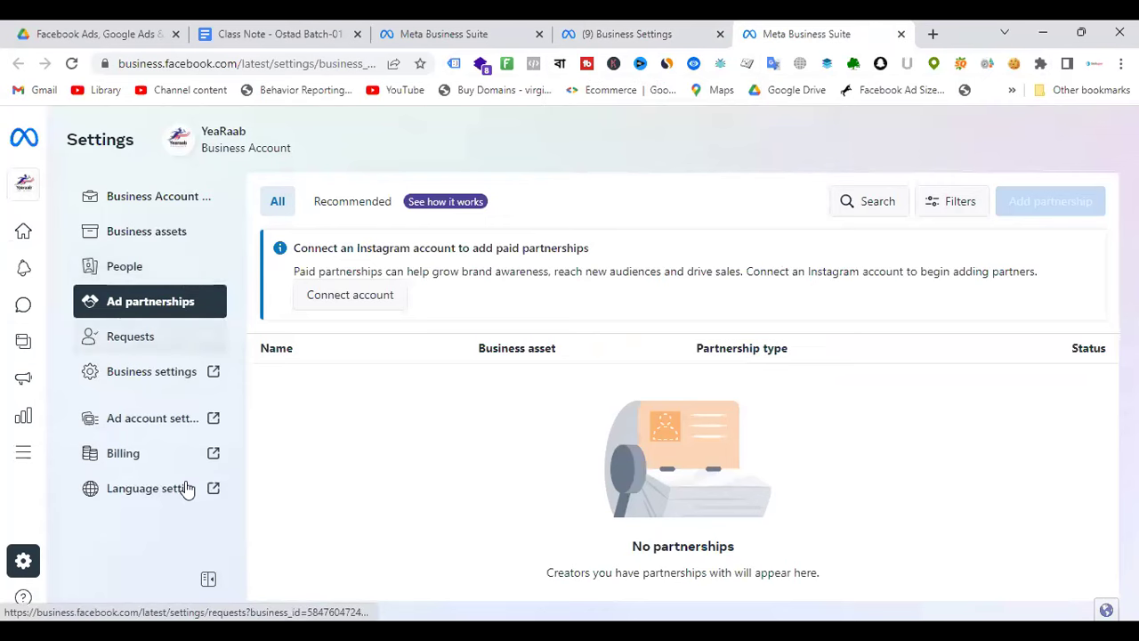
mouse_move(78, 426)
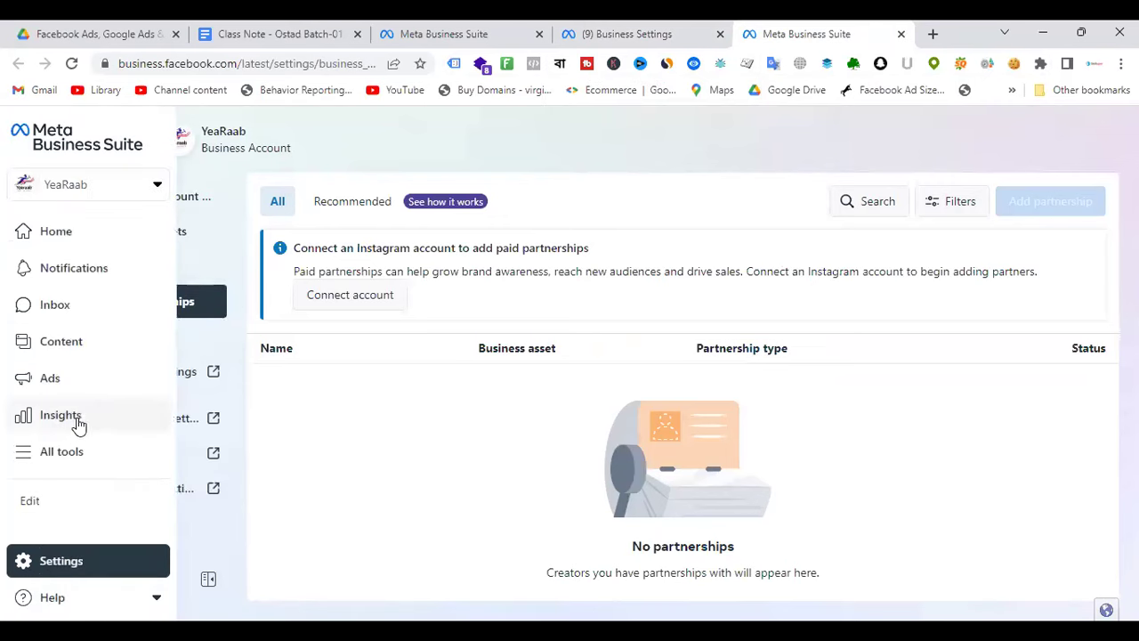
left_click(648, 33)
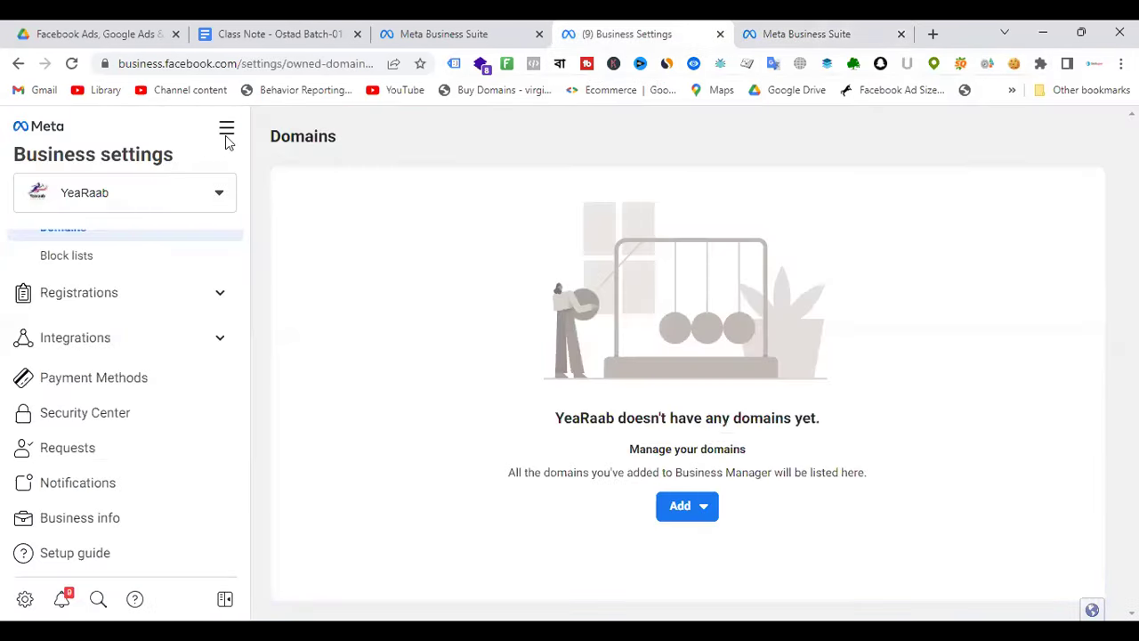
left_click(226, 129)
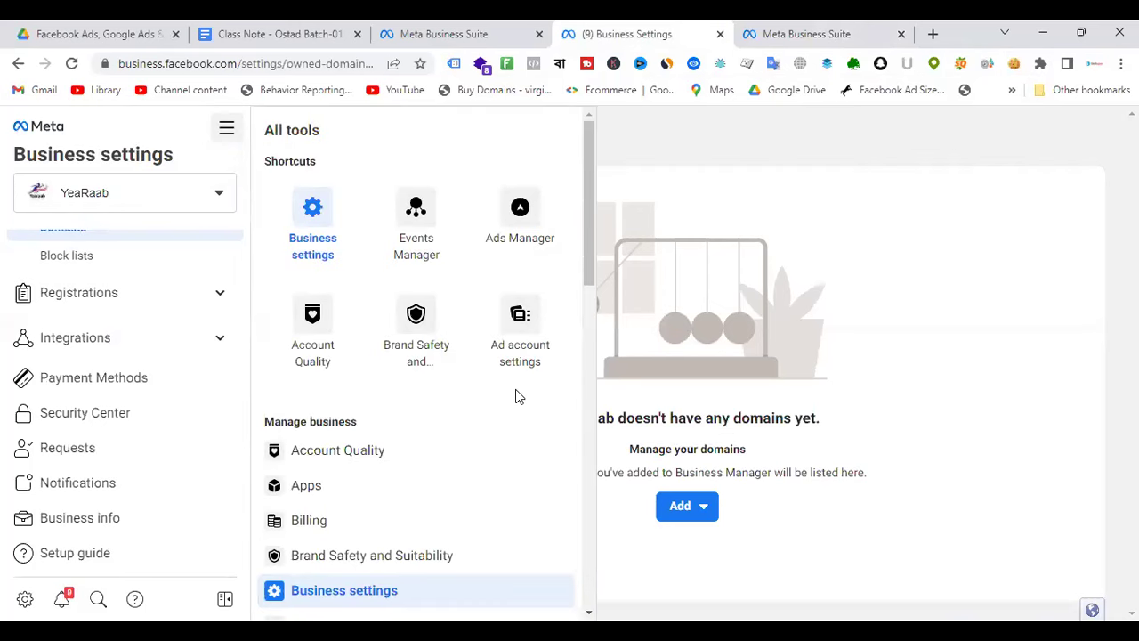
right_click(424, 333)
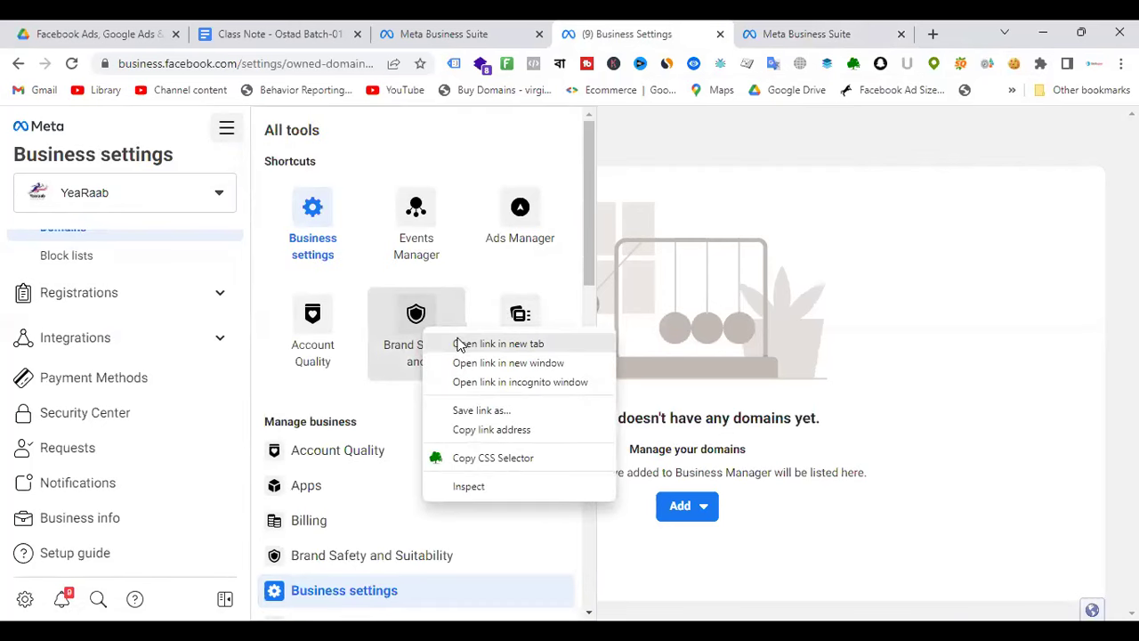
left_click(905, 280)
left_click(906, 280)
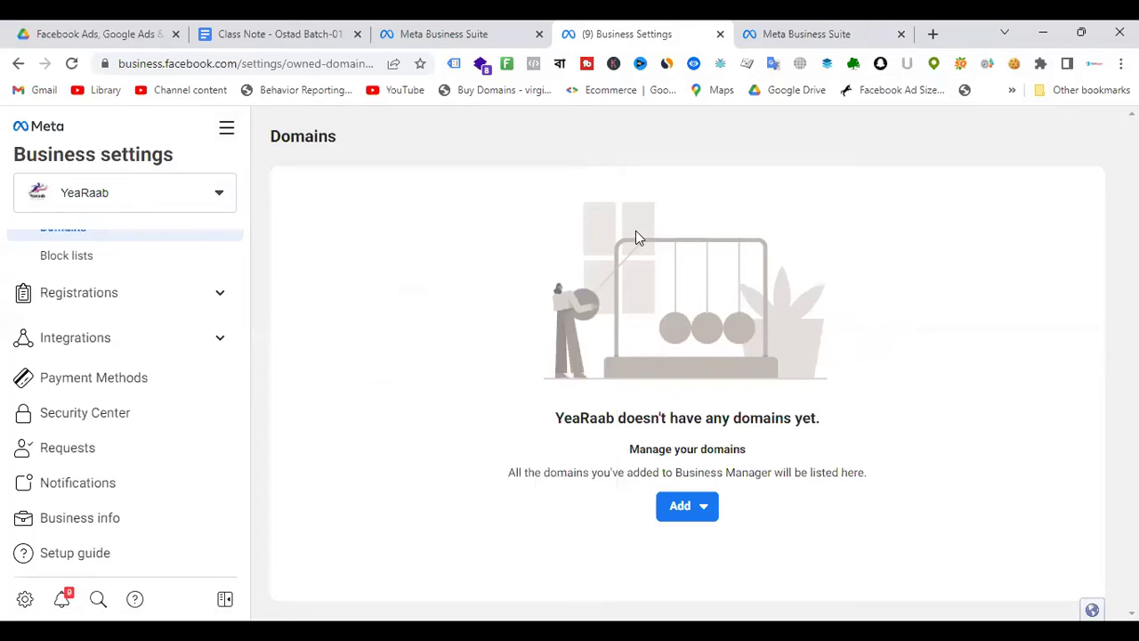
Compare the People page in Business Suite settings with the brand safety section in Business settings.
left_click(502, 34)
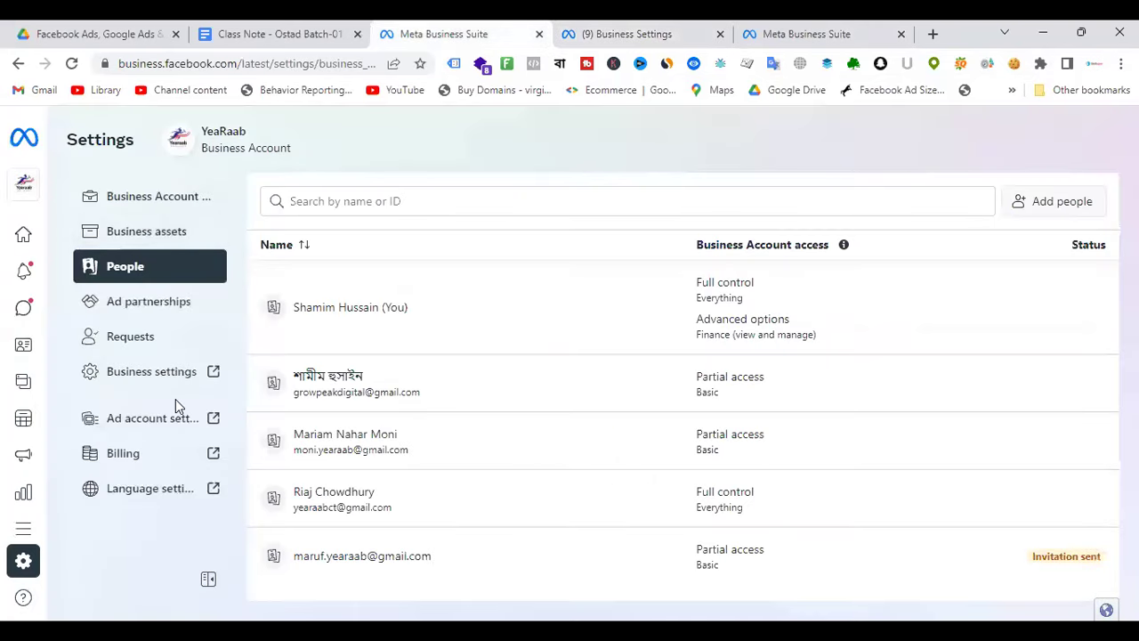
left_click(617, 32)
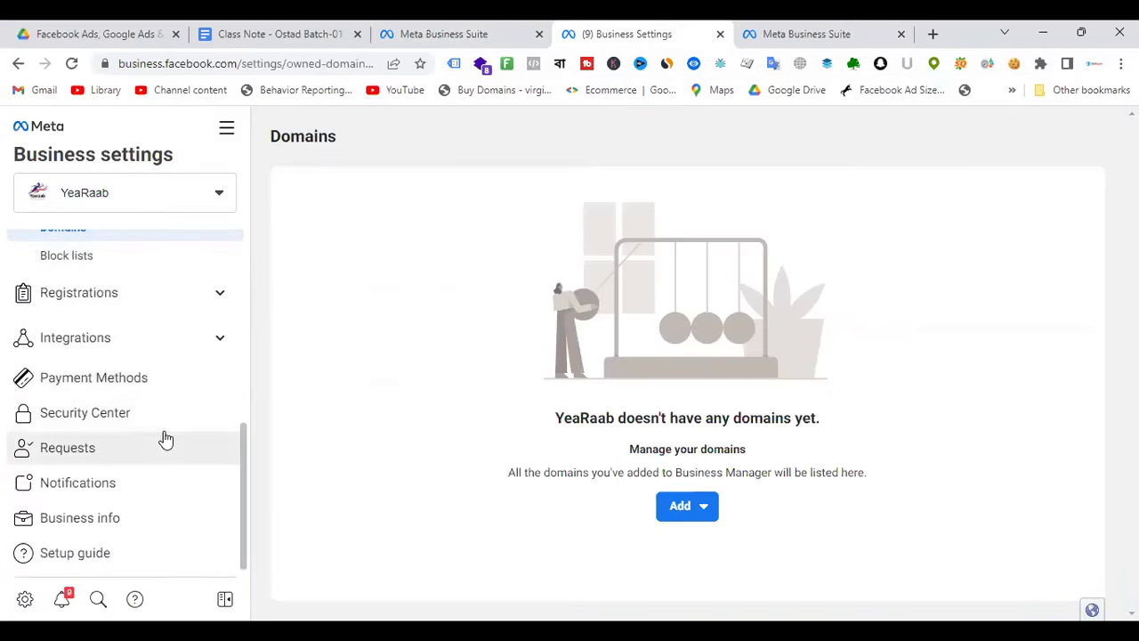
scroll(163, 439, "up", 2)
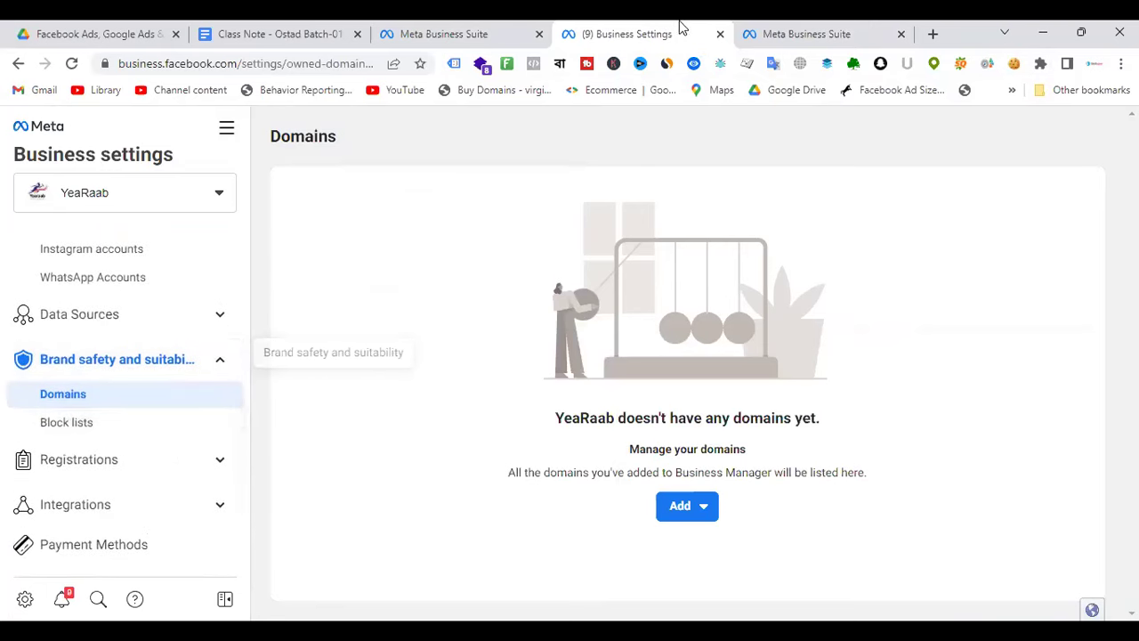
Open the Brand Safety and Suitability tool in a separate browser tab and switch to it.
left_click(227, 130)
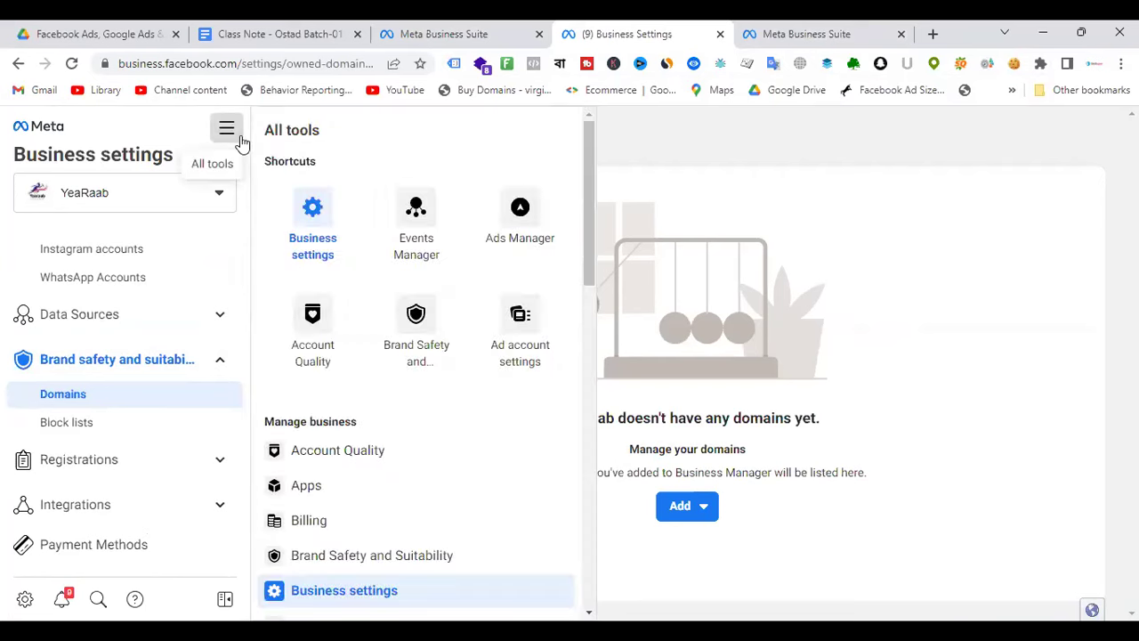
right_click(425, 327)
left_click(418, 330)
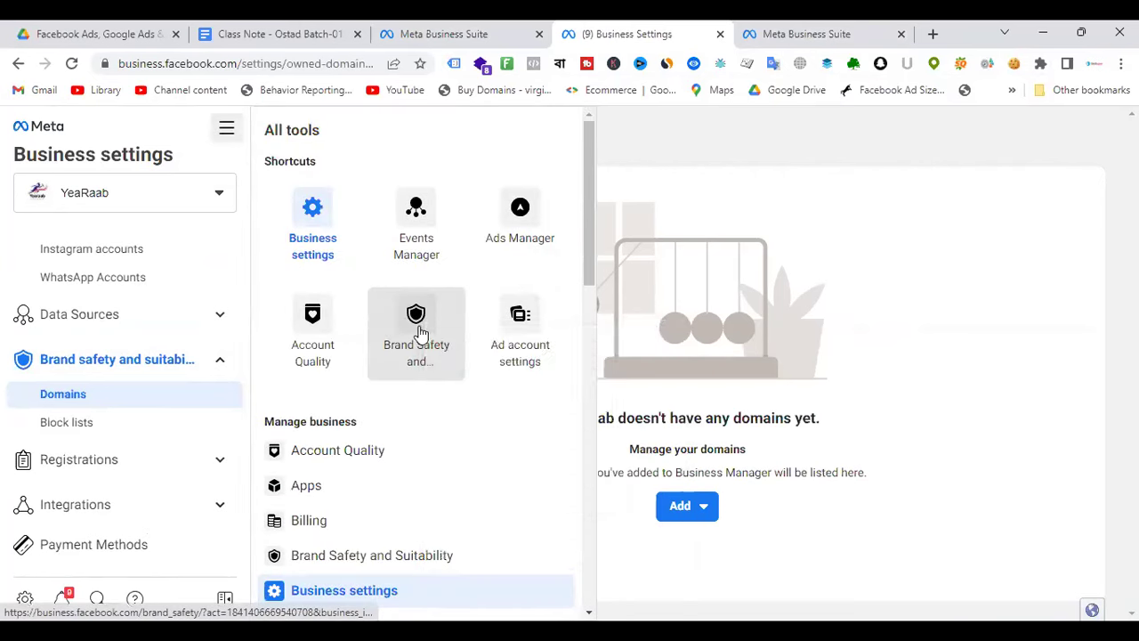
right_click(423, 330)
left_click(470, 347)
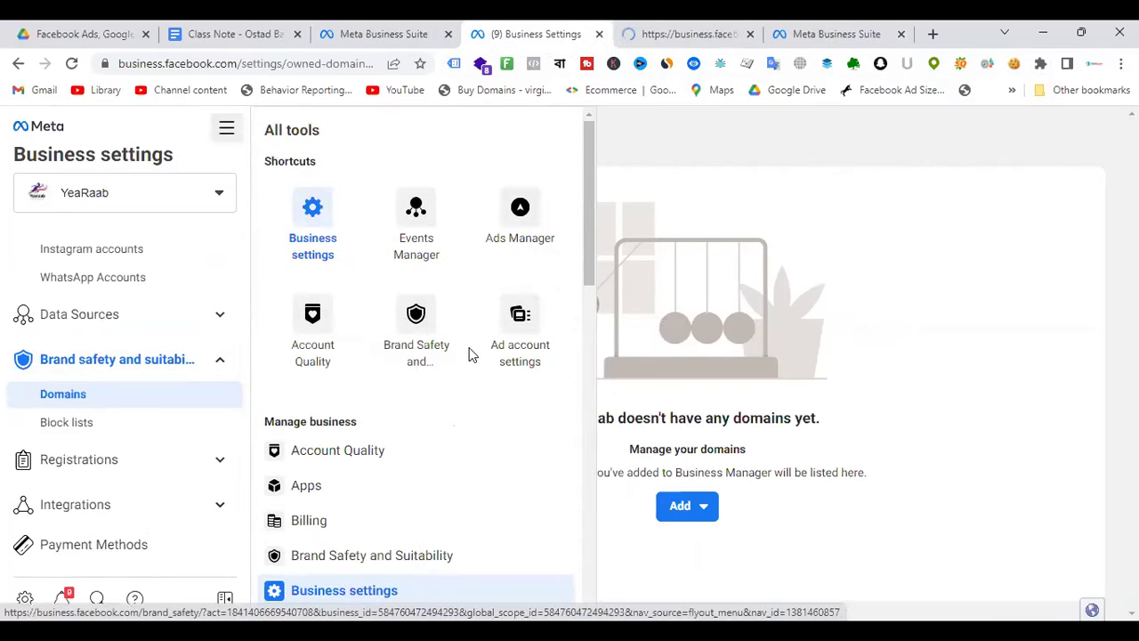
left_click(666, 34)
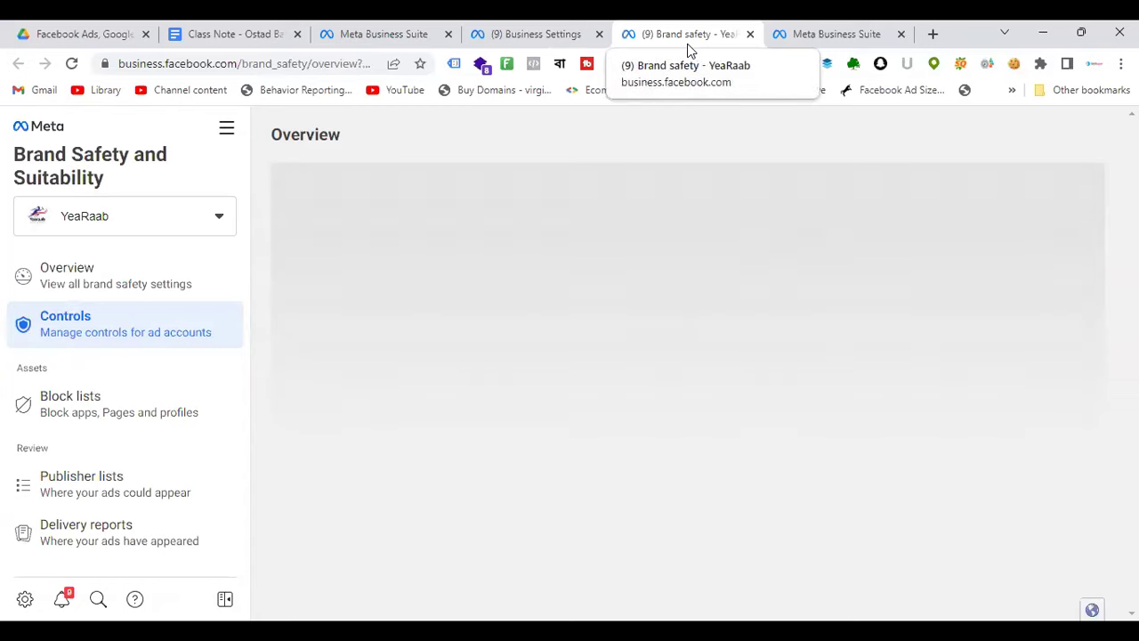
Examine the Brand safety and suitability section in Business settings and its shortcut among all tools.
left_click(552, 34)
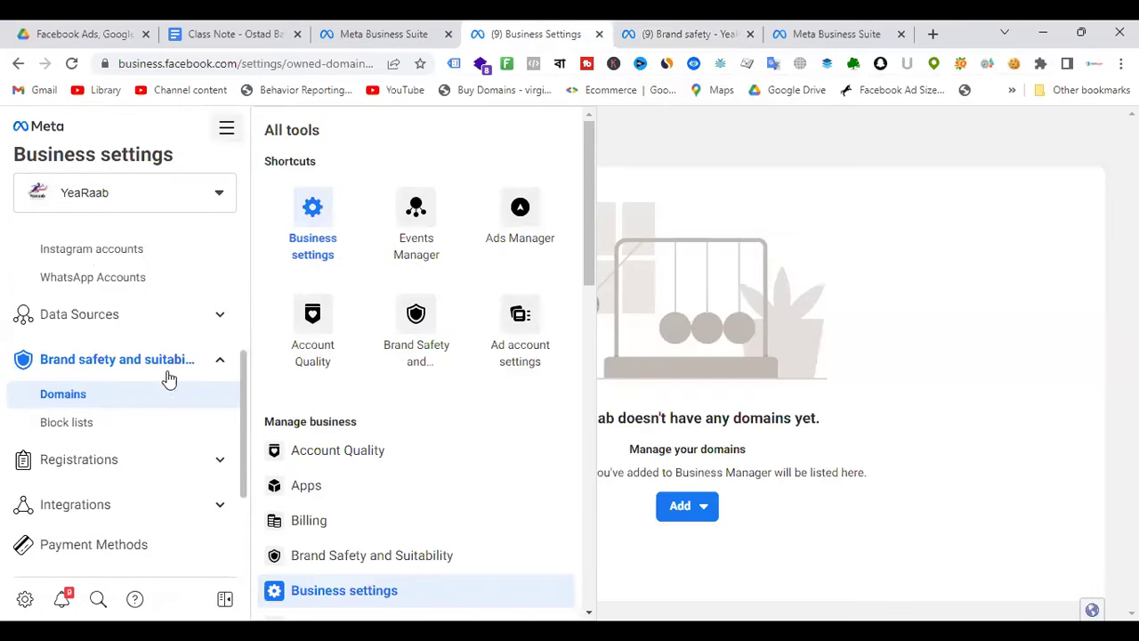
scroll(176, 395, "up", 3)
scroll(175, 410, "down", 2)
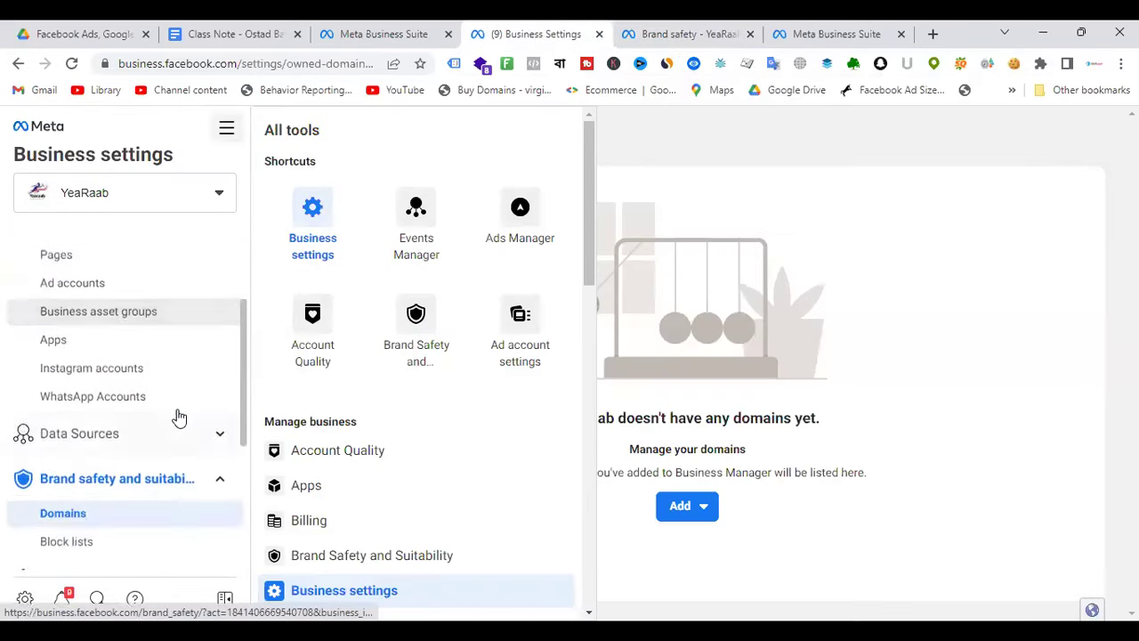
scroll(176, 415, "up", 1)
scroll(201, 495, "down", 2)
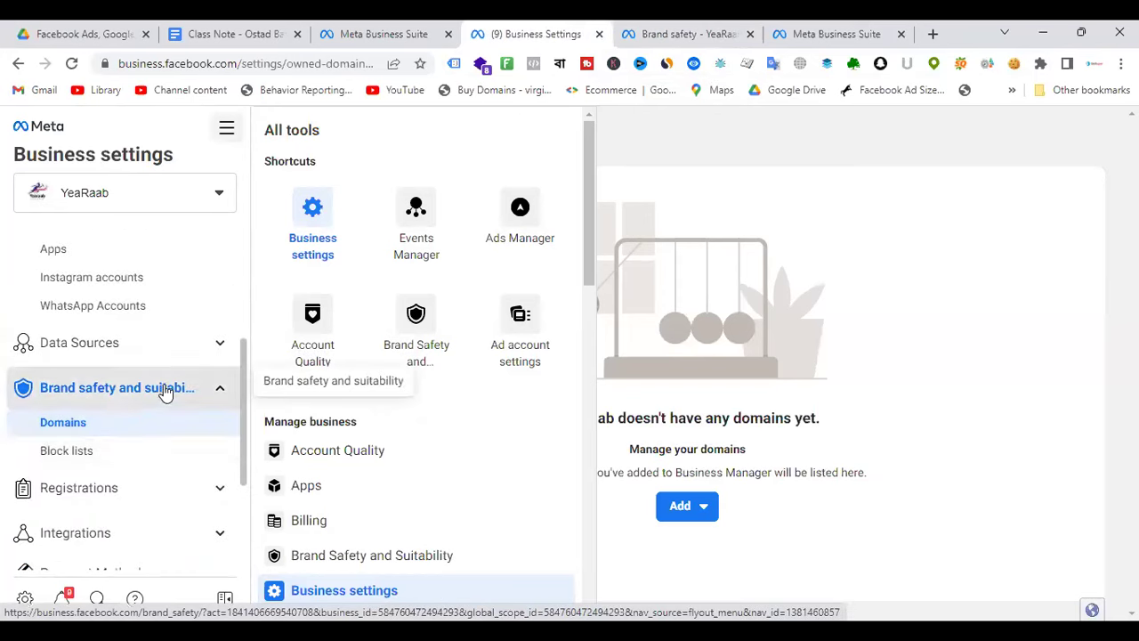
left_click(164, 395)
left_click(164, 390)
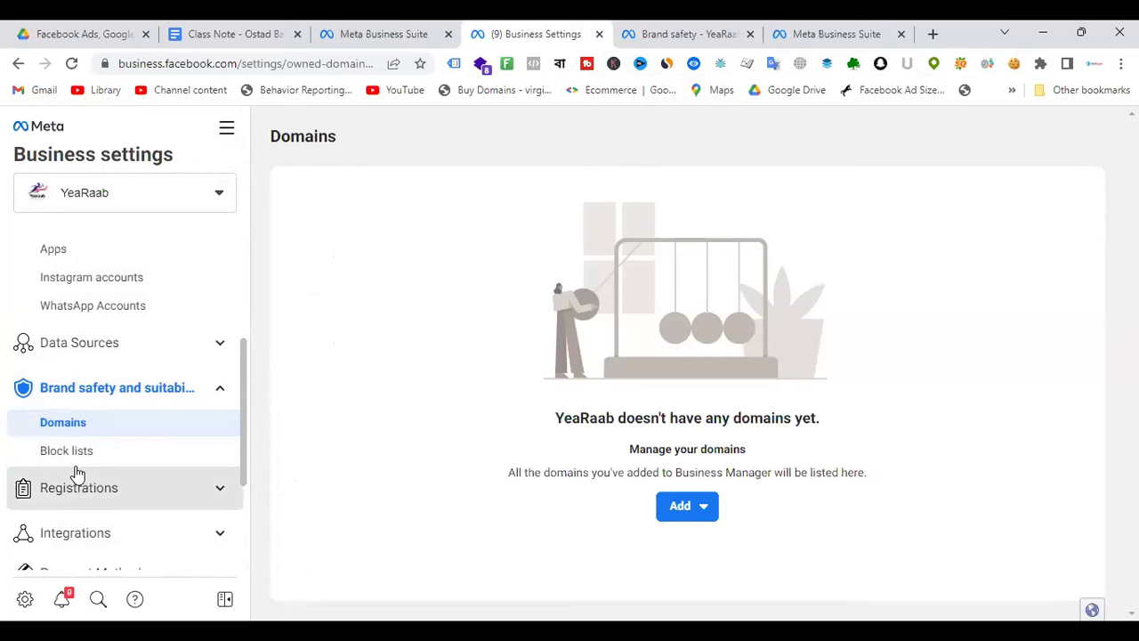
left_click(226, 130)
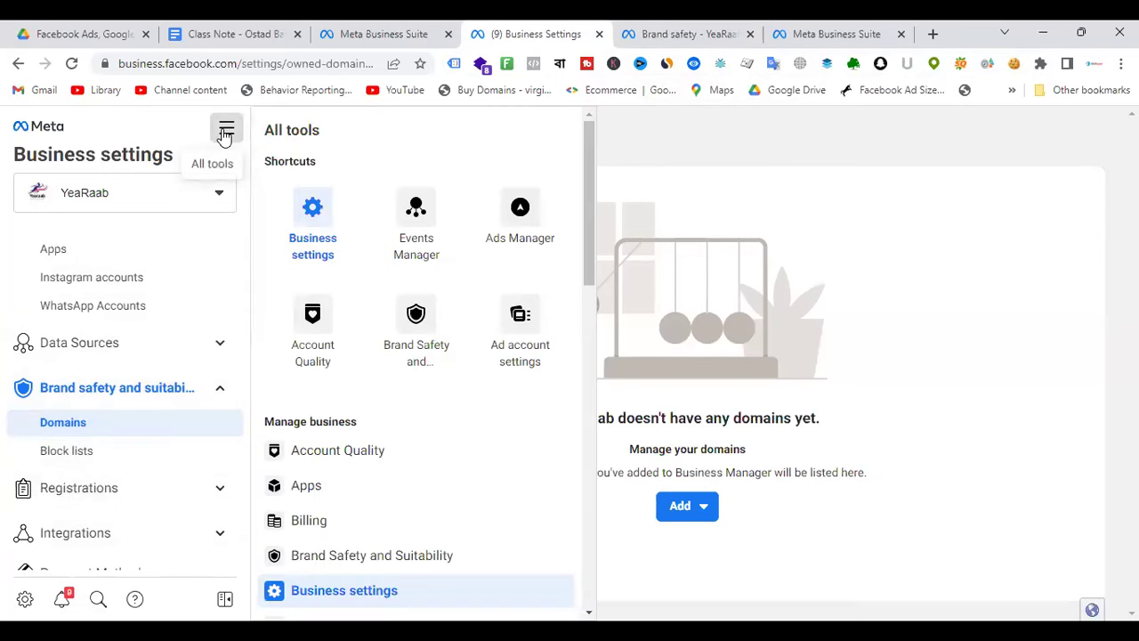
left_click(416, 329)
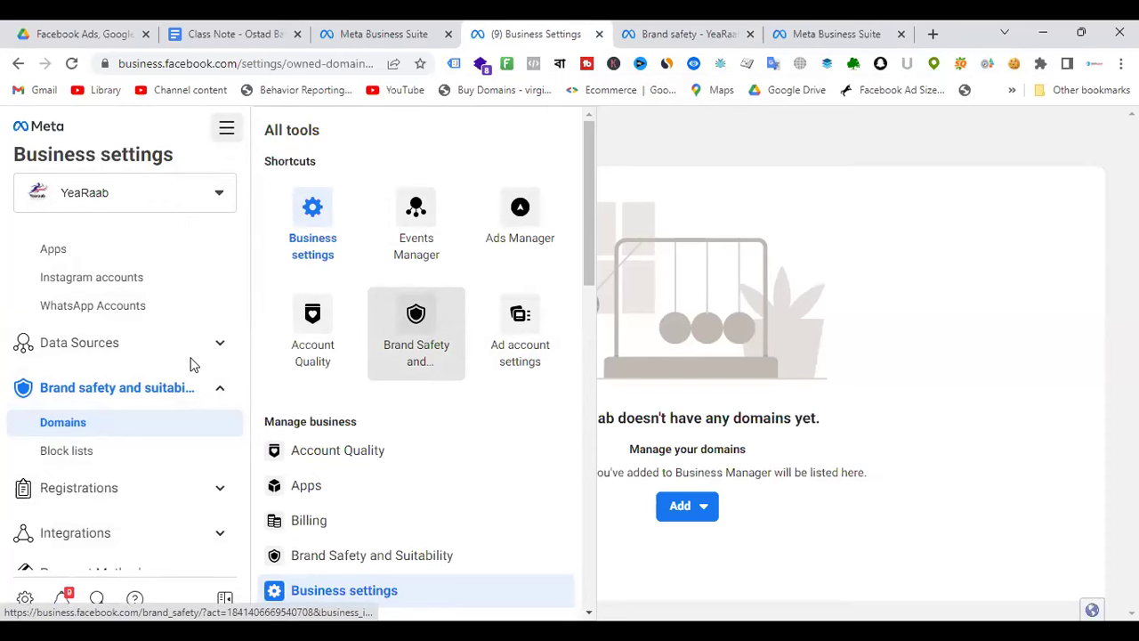
Return to the Brand Safety and Suitability controls page and dismiss the introduction about brand safety controls.
key("ctrl+Tab")
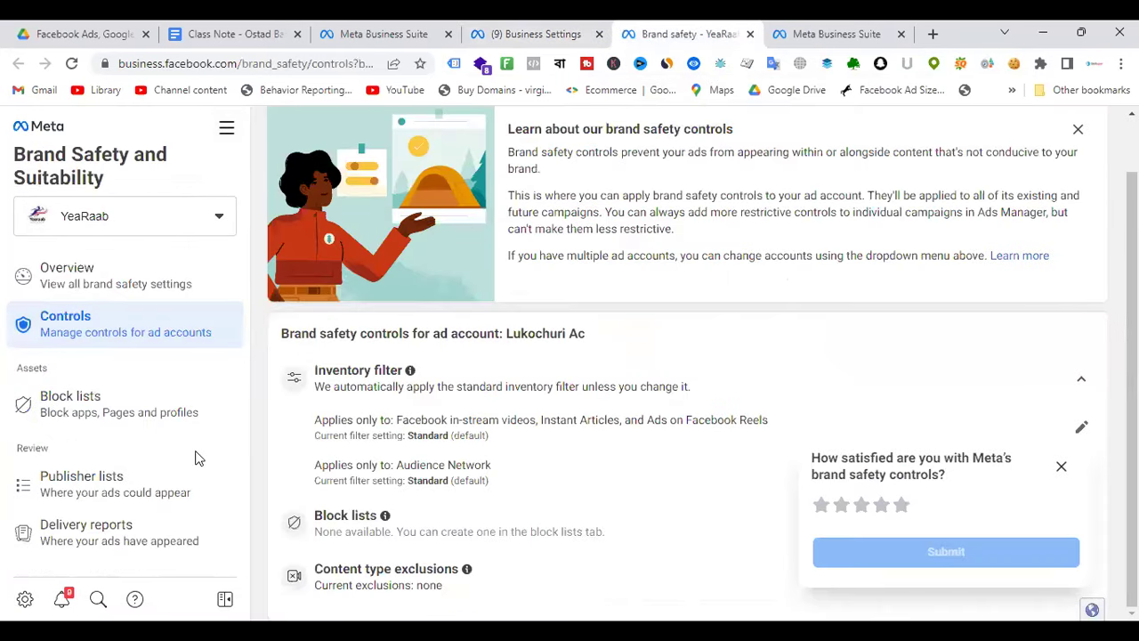
scroll(197, 457, "up", 1)
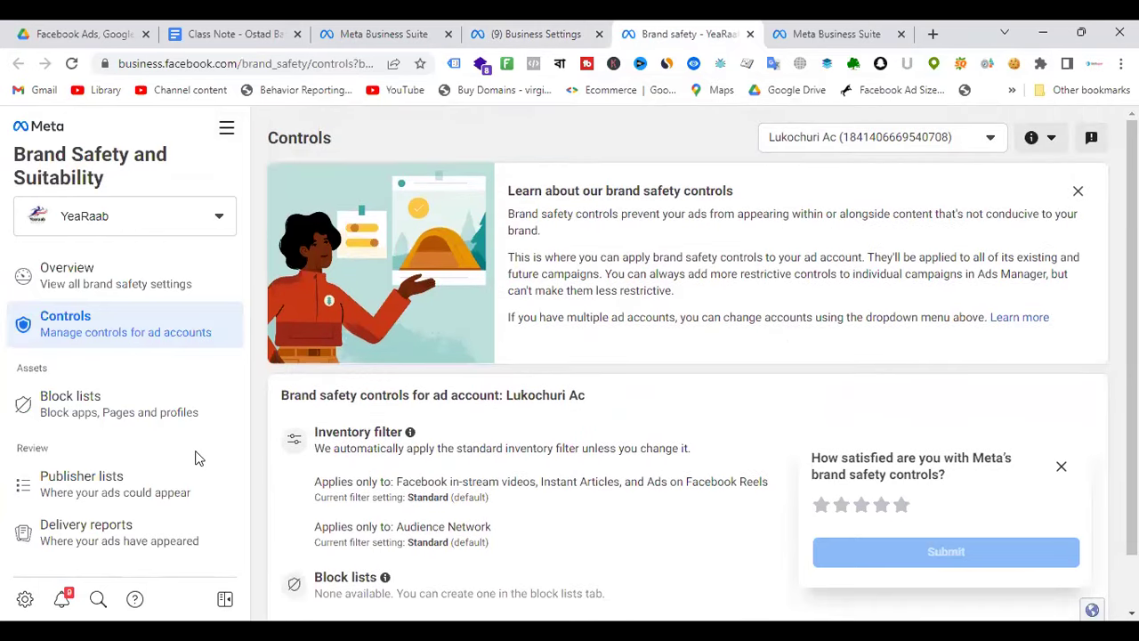
left_click(1078, 191)
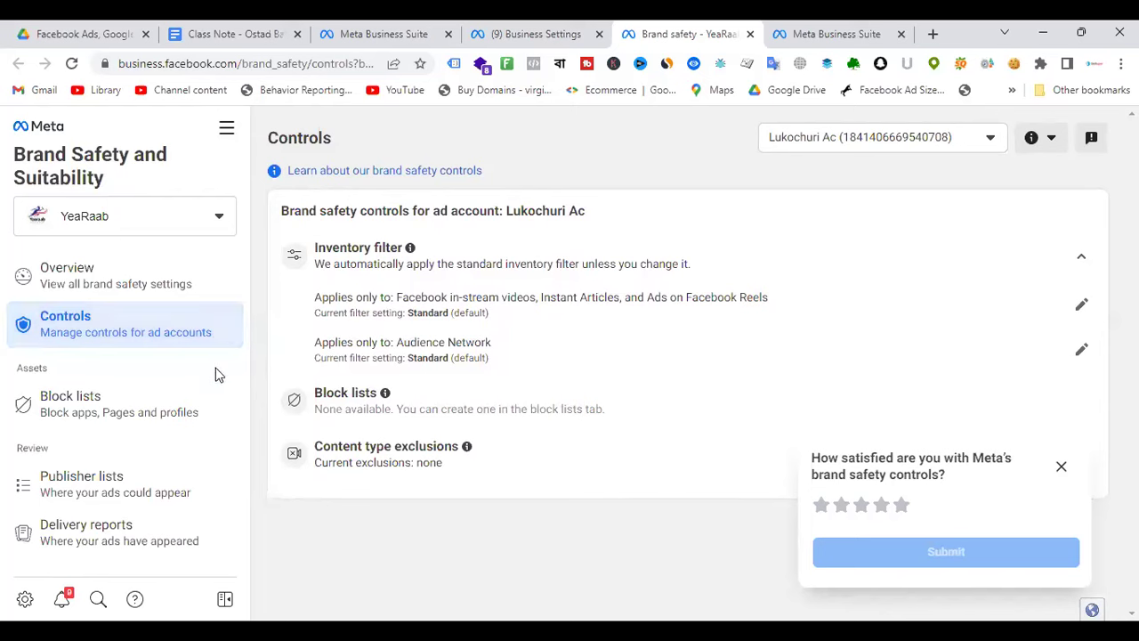
Download all publisher lists from the Publisher lists page.
left_click(125, 495)
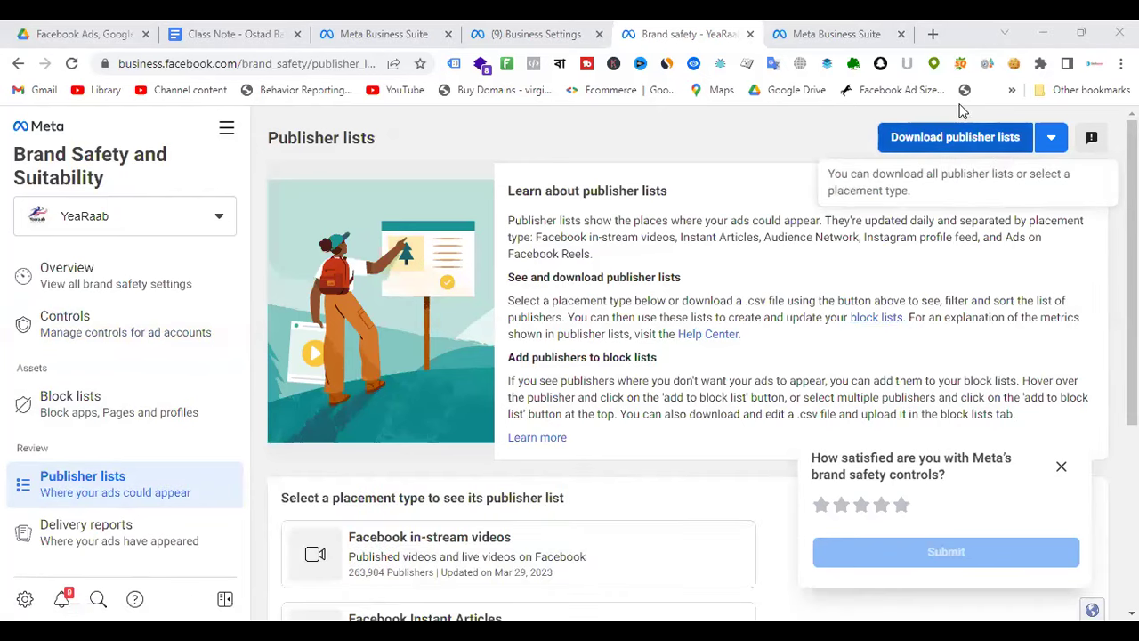
left_click(983, 141)
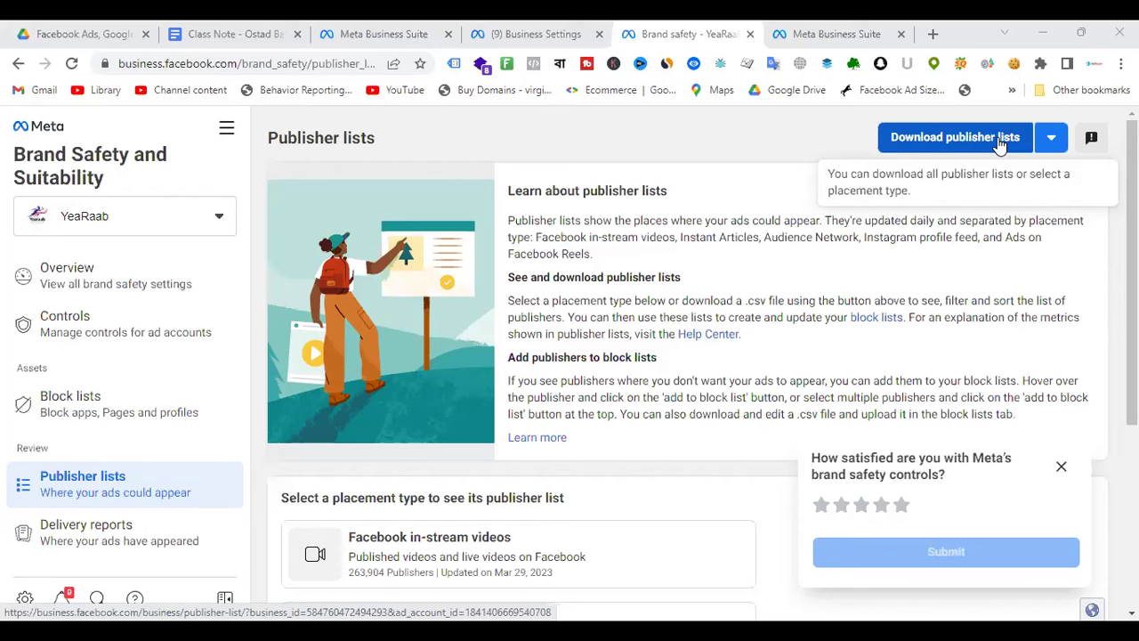
left_click(949, 141)
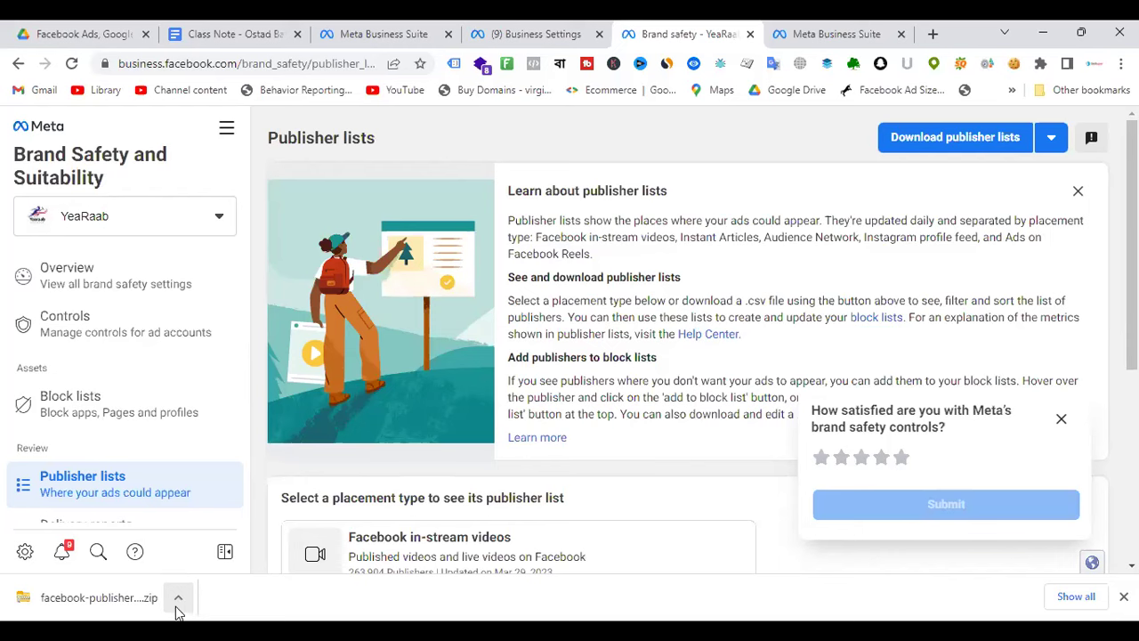
Show the downloaded publisher list archive in its folder and extract all its files.
left_click(179, 599)
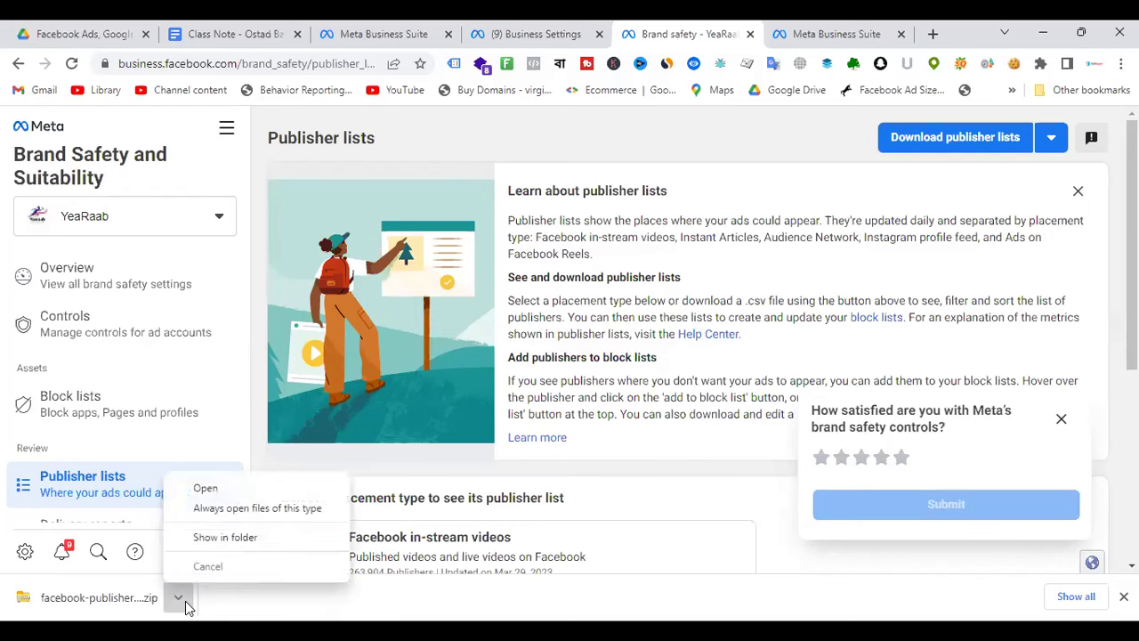
left_click(250, 537)
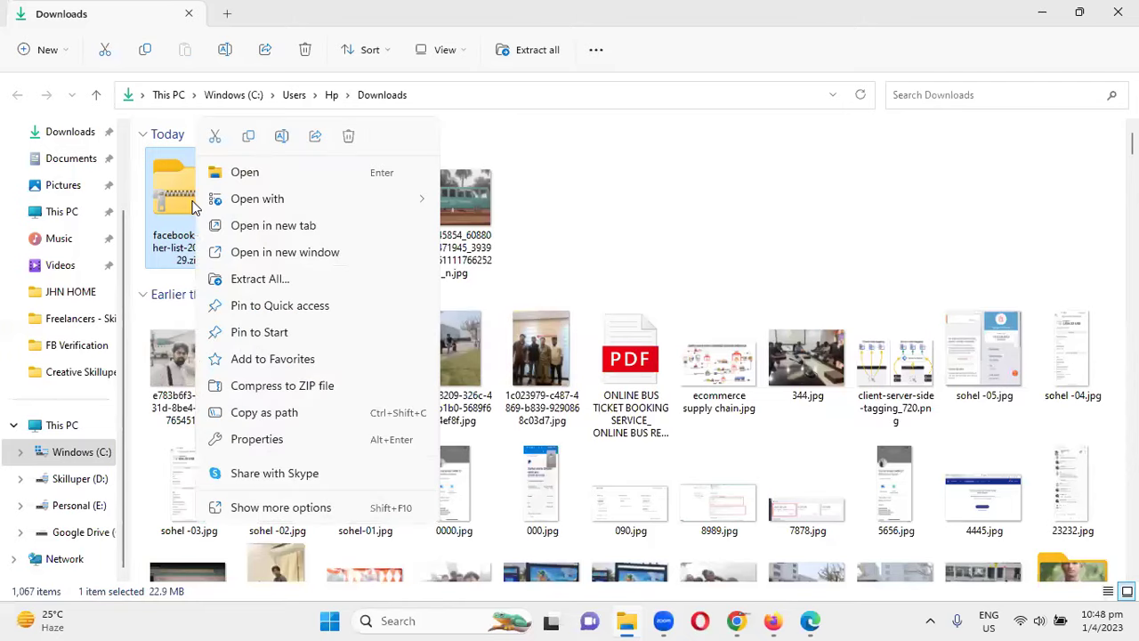
left_click(275, 281)
left_click(720, 469)
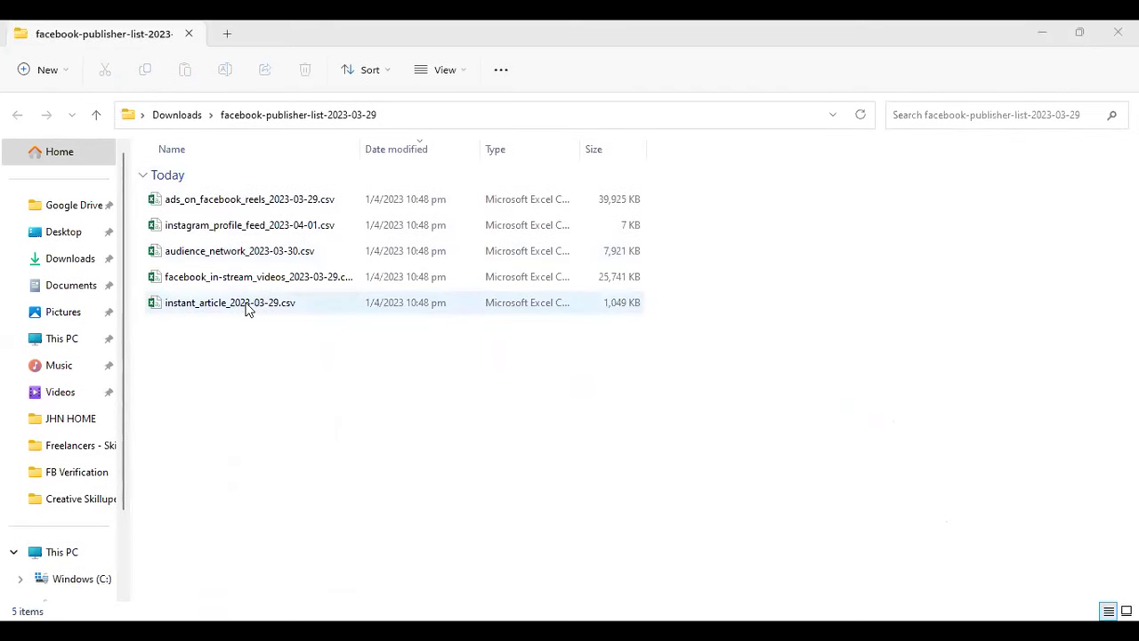
Open audience_network_2023-03-30.csv and look through the publisher URLs down to the last entry and back to the start.
left_click(248, 308)
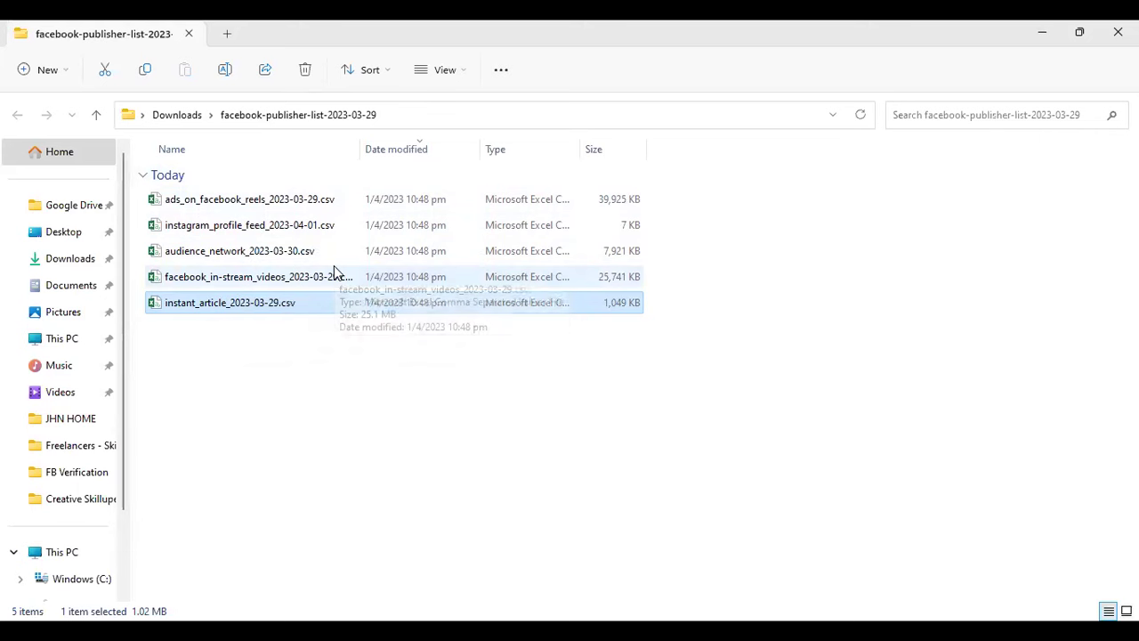
double_click(256, 253)
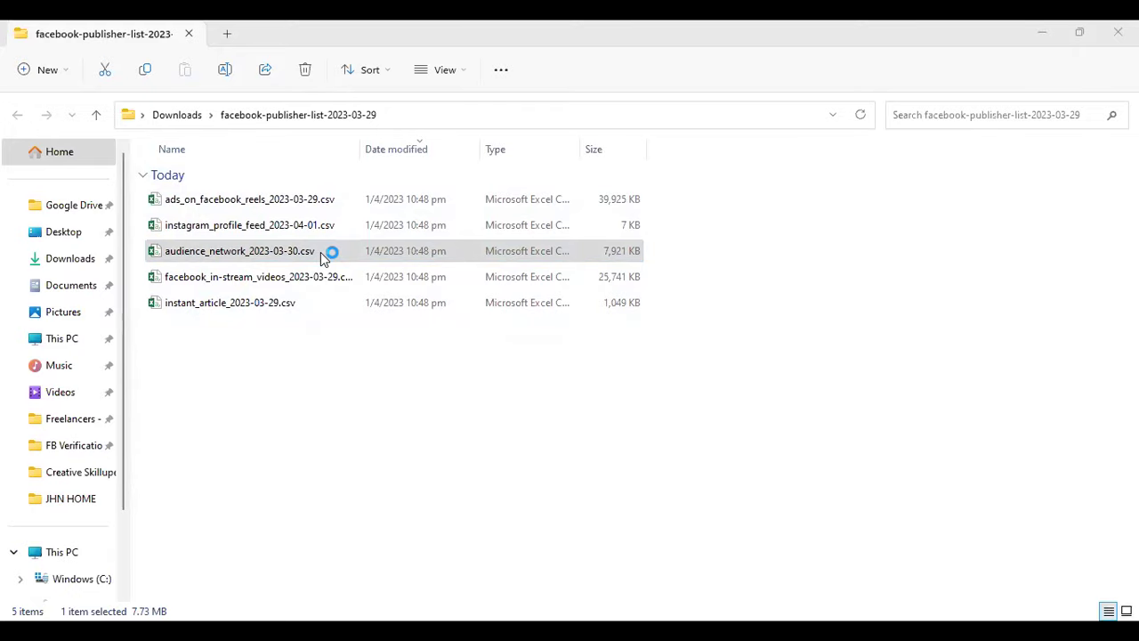
scroll(456, 352, "down", 3)
scroll(455, 351, "down", 20)
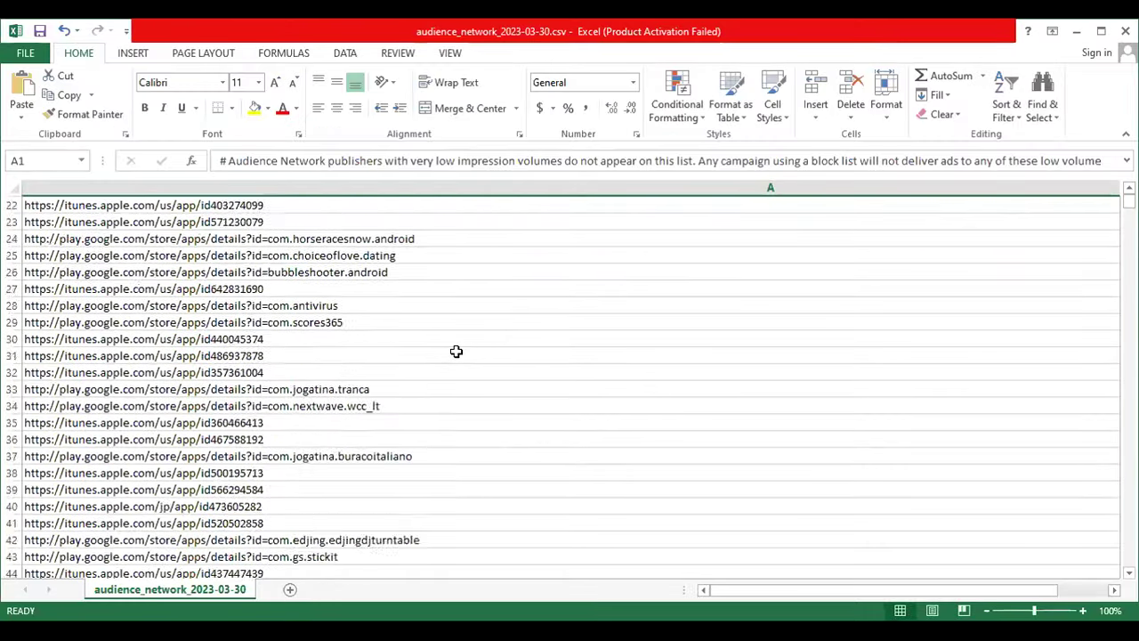
scroll(515, 388, "down", 6)
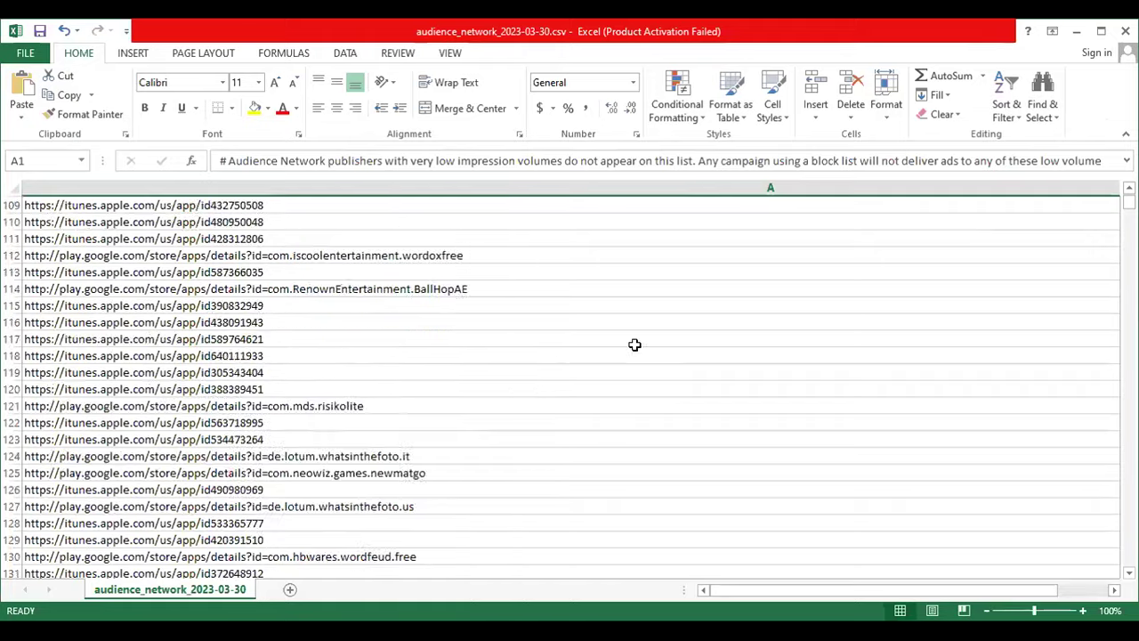
left_click_drag(1128, 203, 1129, 559)
scroll(422, 312, "down", 1)
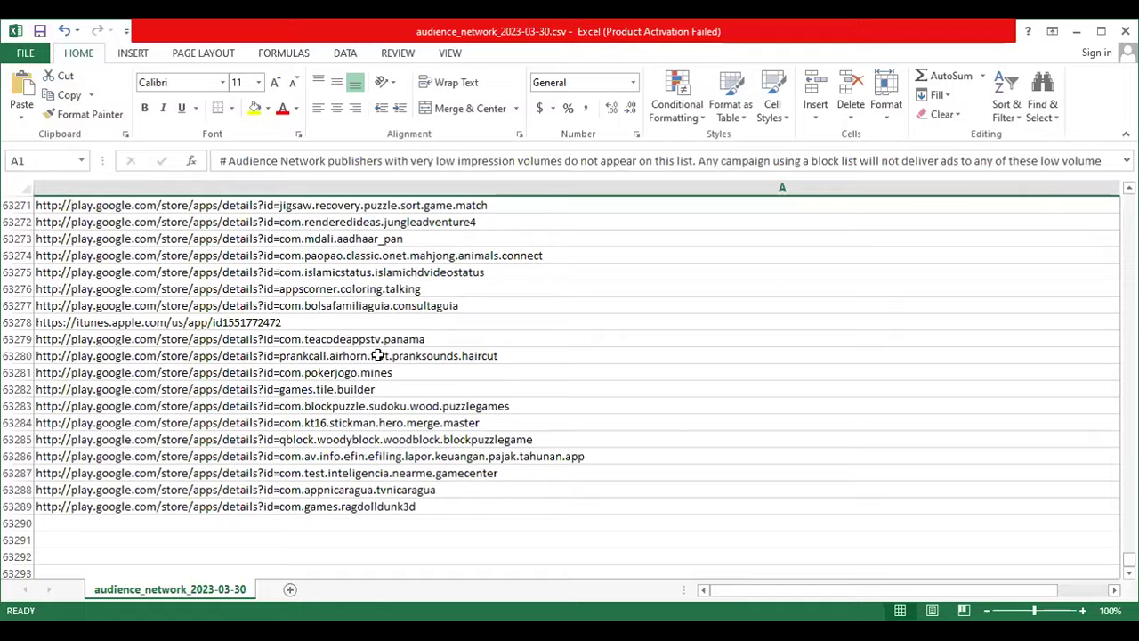
scroll(378, 355, "up", 19)
scroll(377, 356, "up", 20)
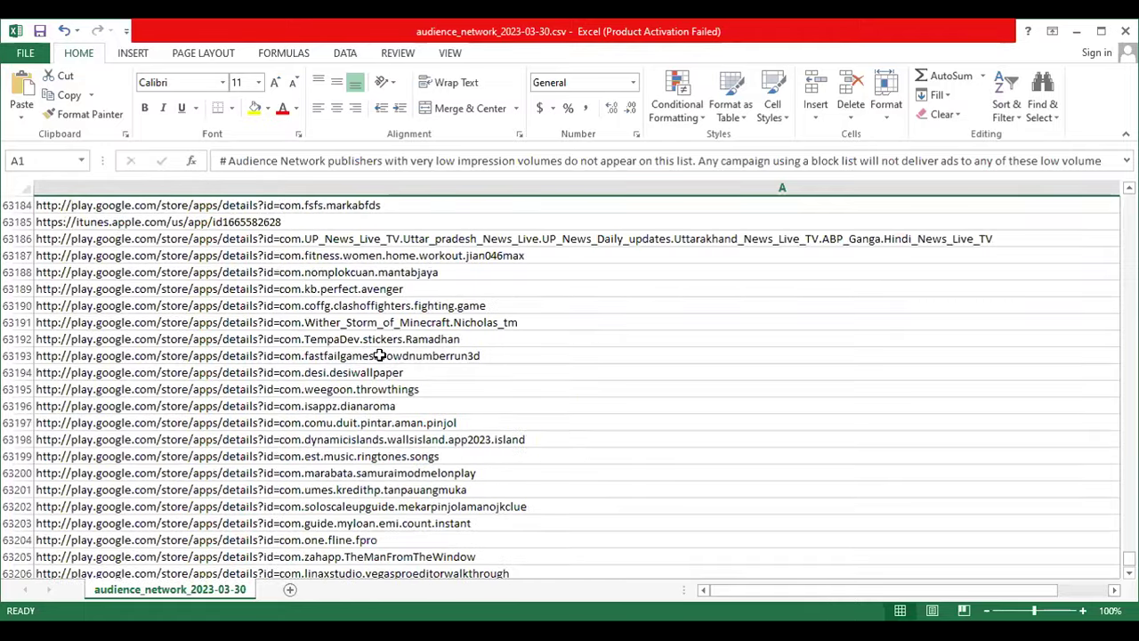
scroll(379, 355, "up", 20)
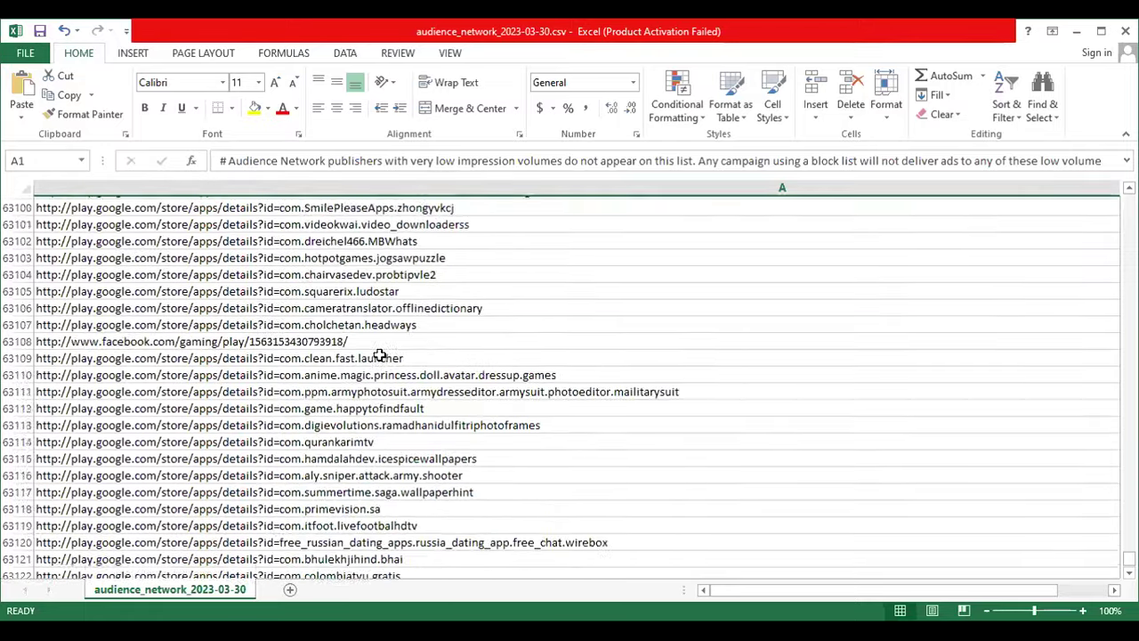
left_click_drag(1129, 559, 1129, 200)
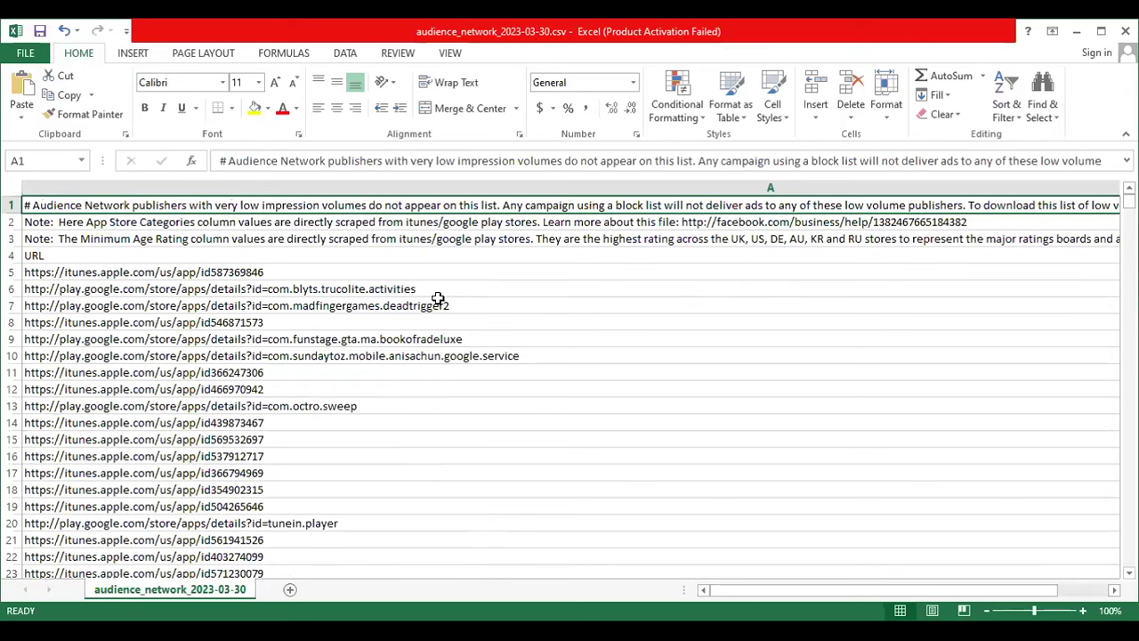
Examine the iTunes and Google Play app URLs in rows 5, 10 and 7 of the audience network list.
left_click(203, 277)
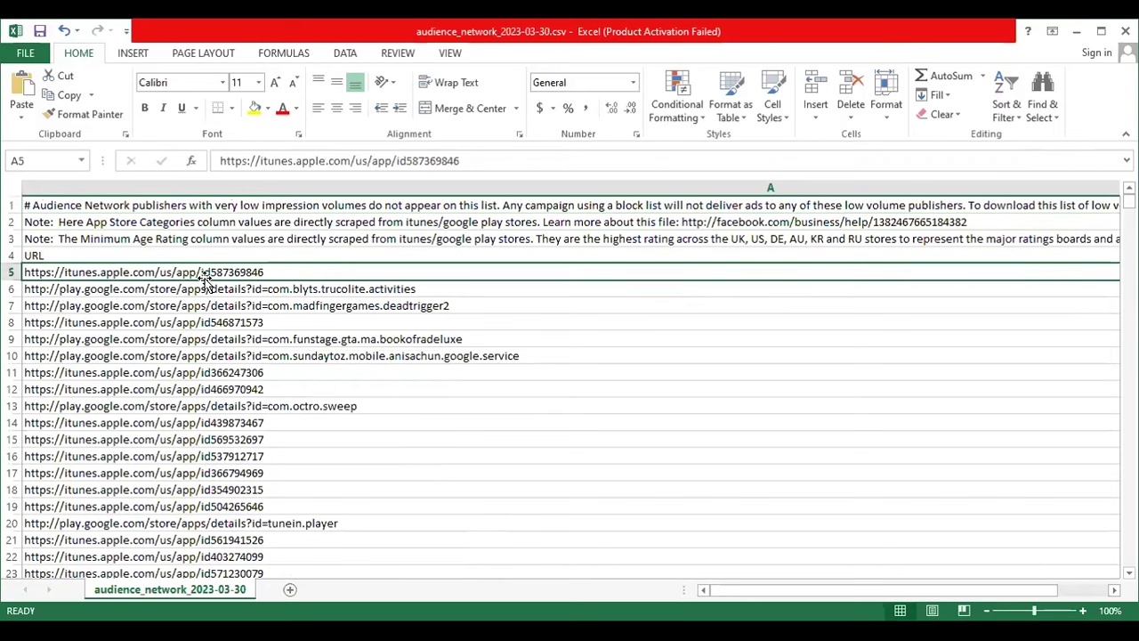
left_click(129, 352)
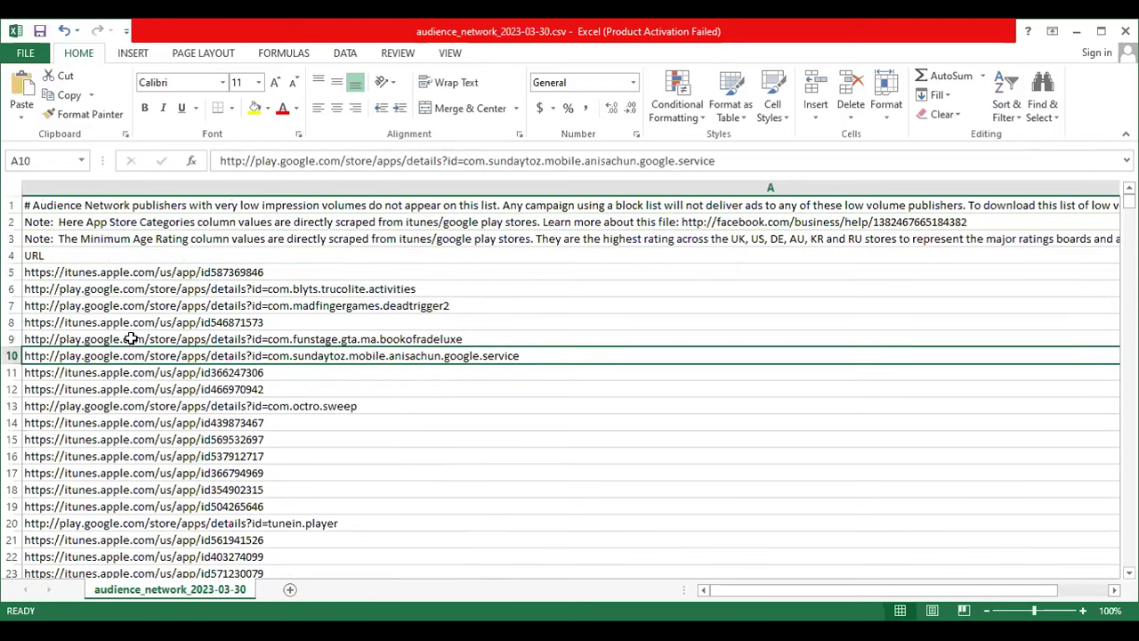
left_click(131, 305)
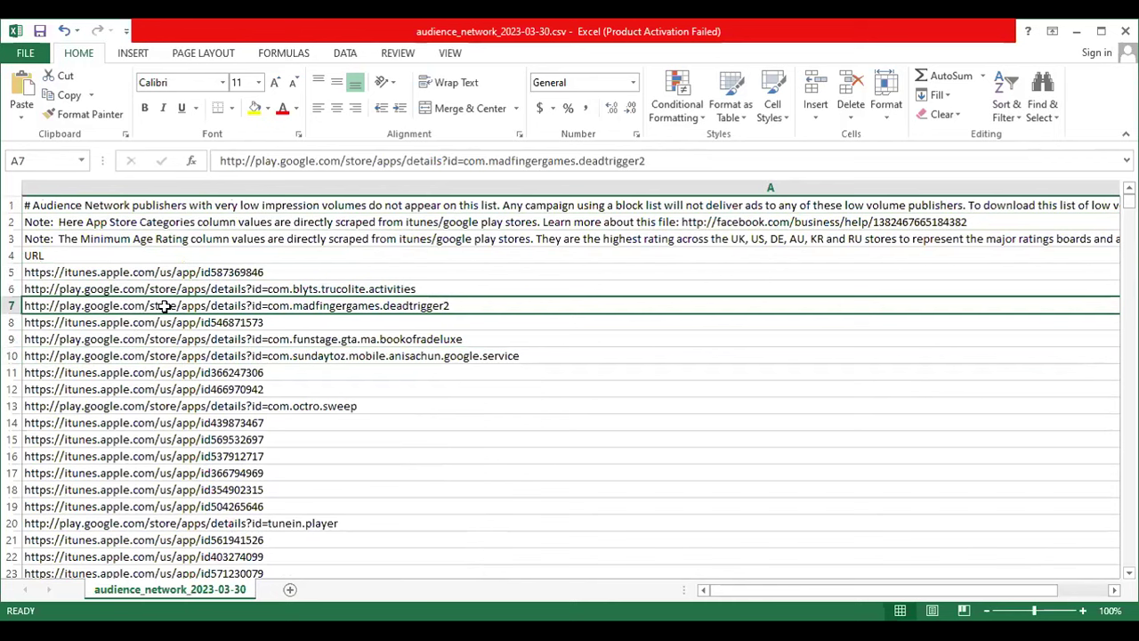
Copy the com.horseracesnow.android Google Play URL from cell A24 and open it in a new Chrome tab.
scroll(144, 311, "down", 5)
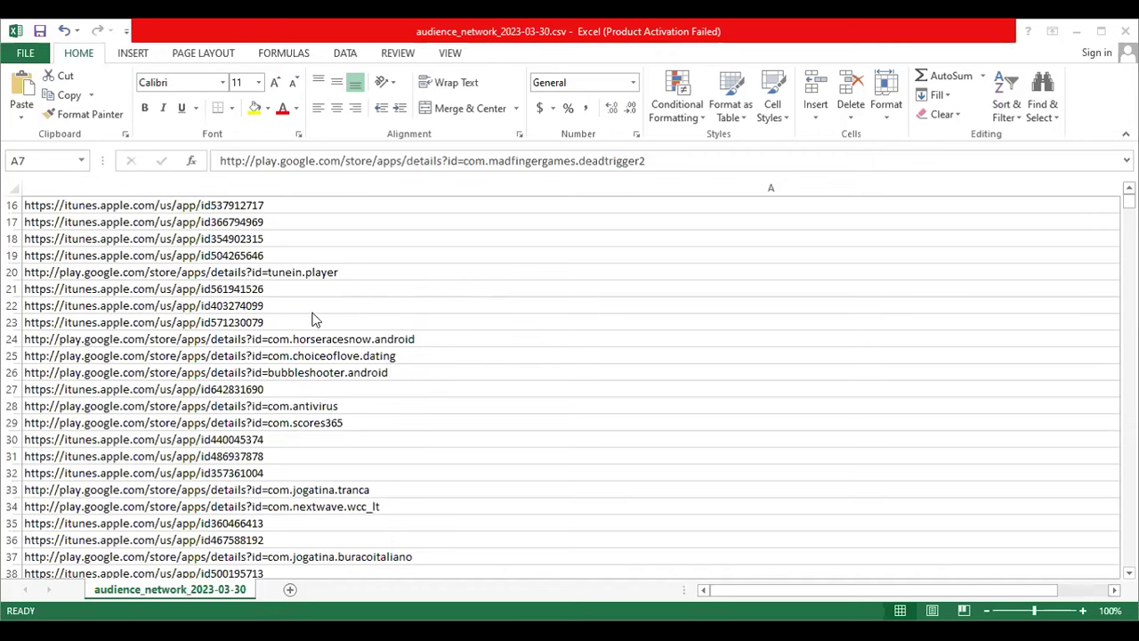
left_click(177, 339)
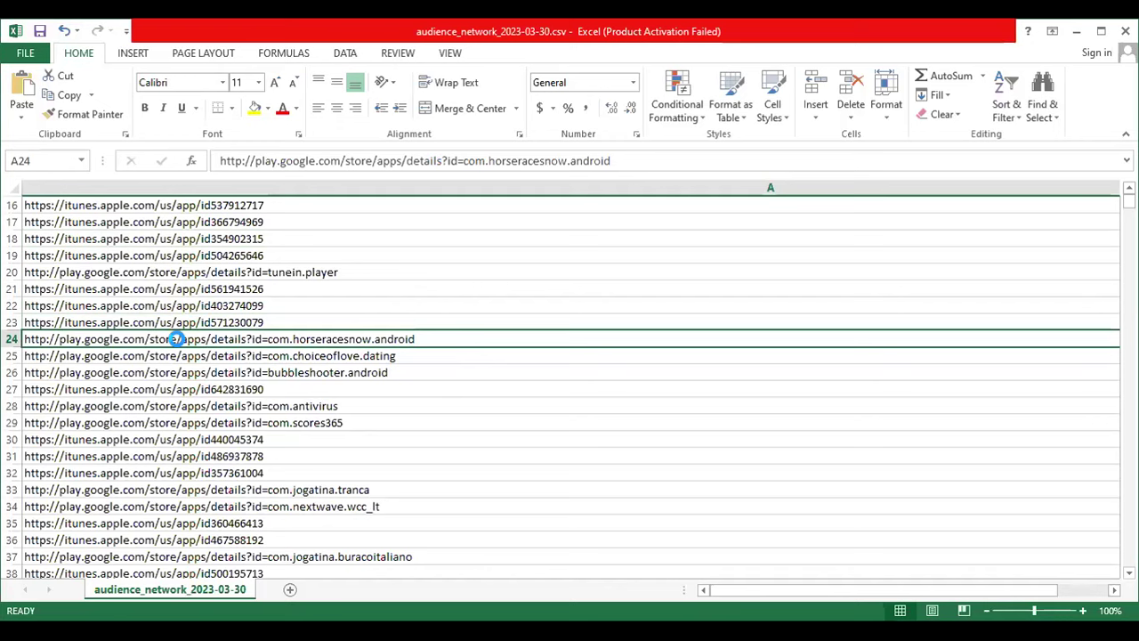
key("ctrl+c")
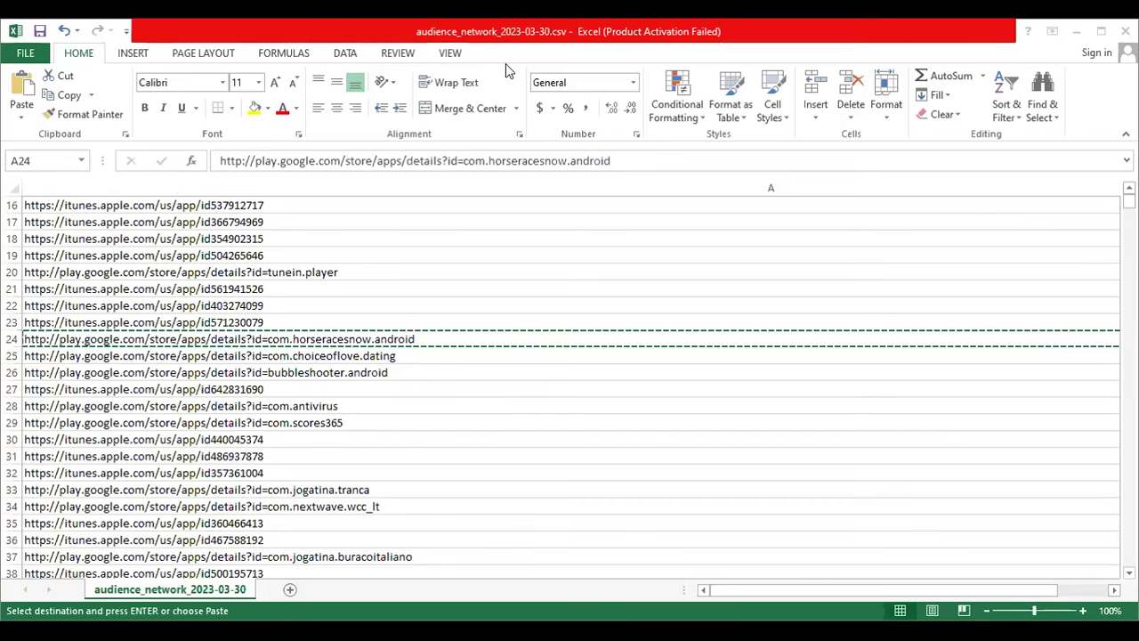
key("alt+Tab")
key("ctrl+v")
key("Return")
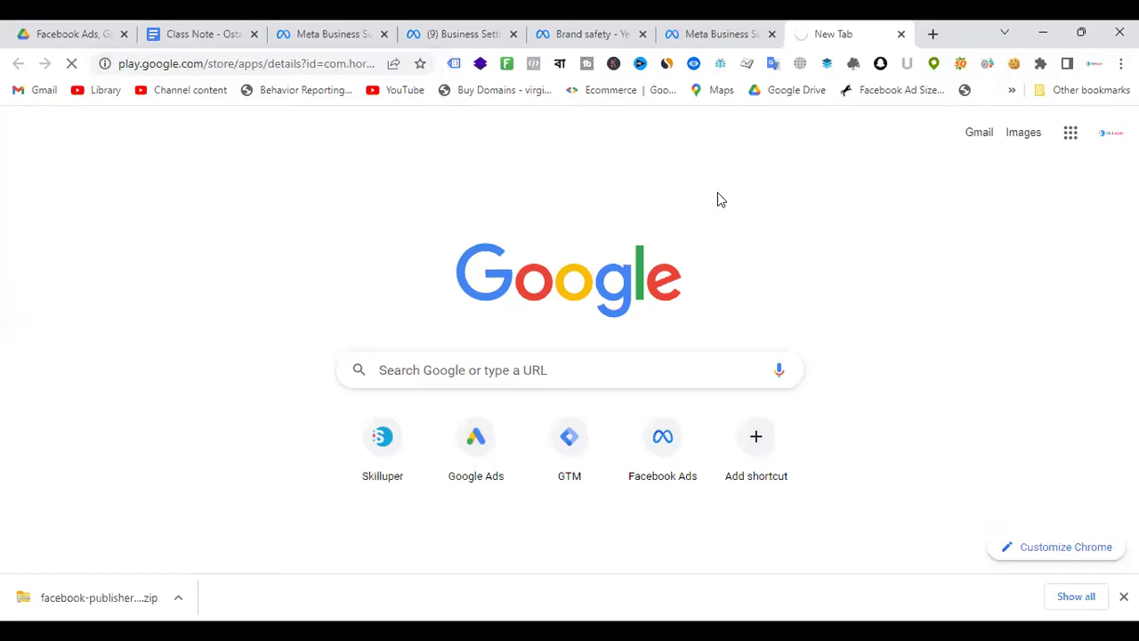
Examine the Horse Races Now listing on Google Play, including its header, screenshots, description and data safety section.
scroll(626, 260, "down", 2)
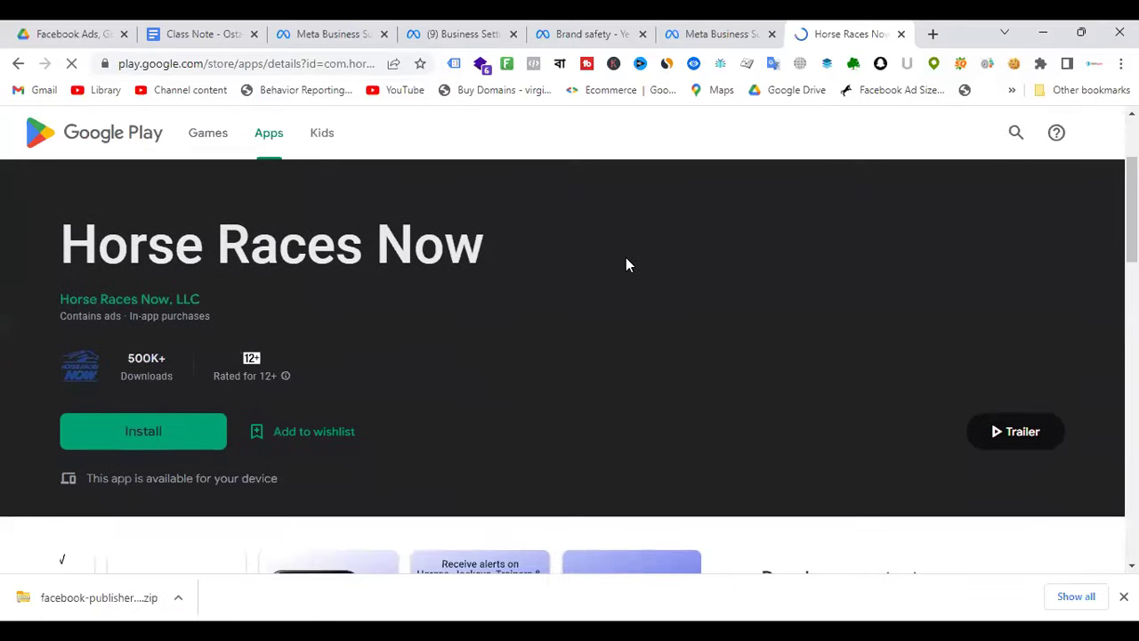
scroll(627, 265, "down", 5)
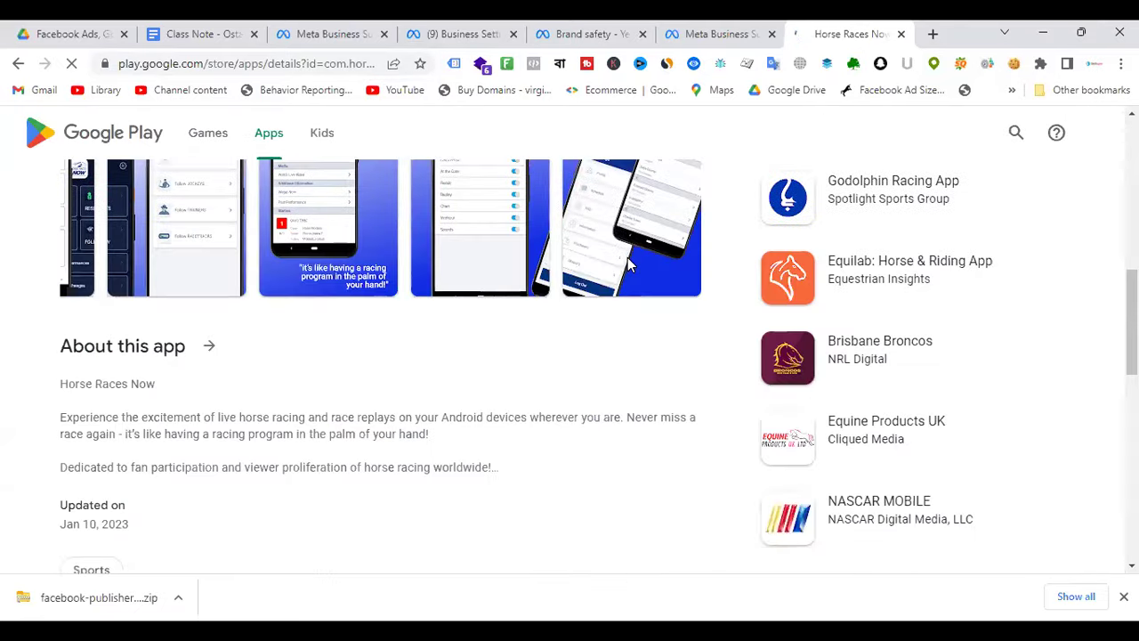
scroll(627, 264, "up", 4)
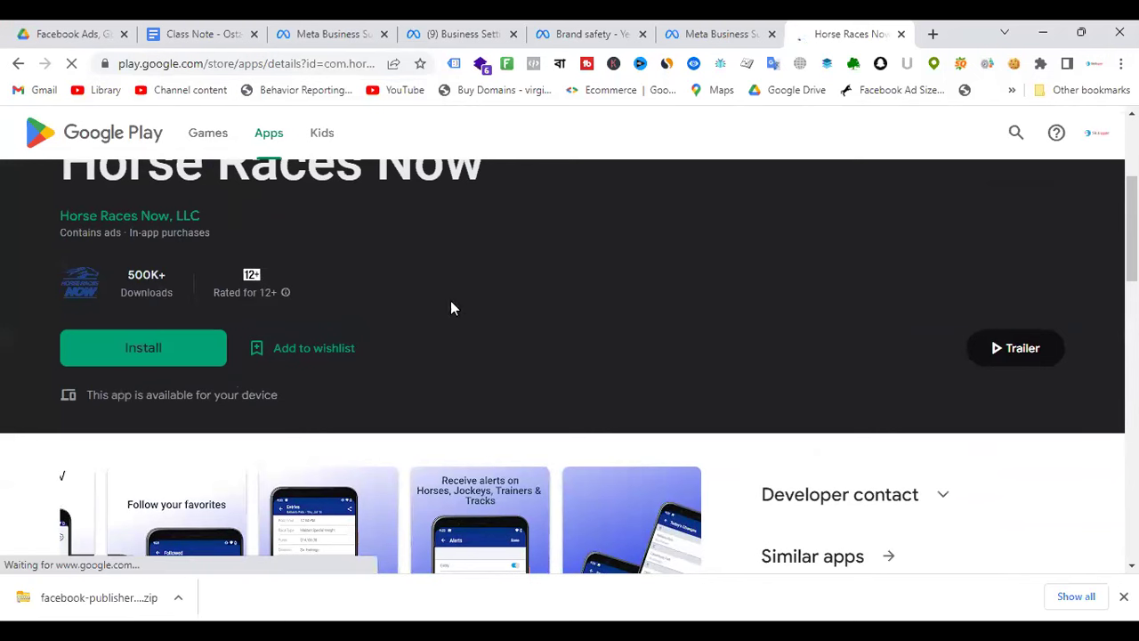
scroll(596, 325, "down", 15)
scroll(598, 328, "up", 15)
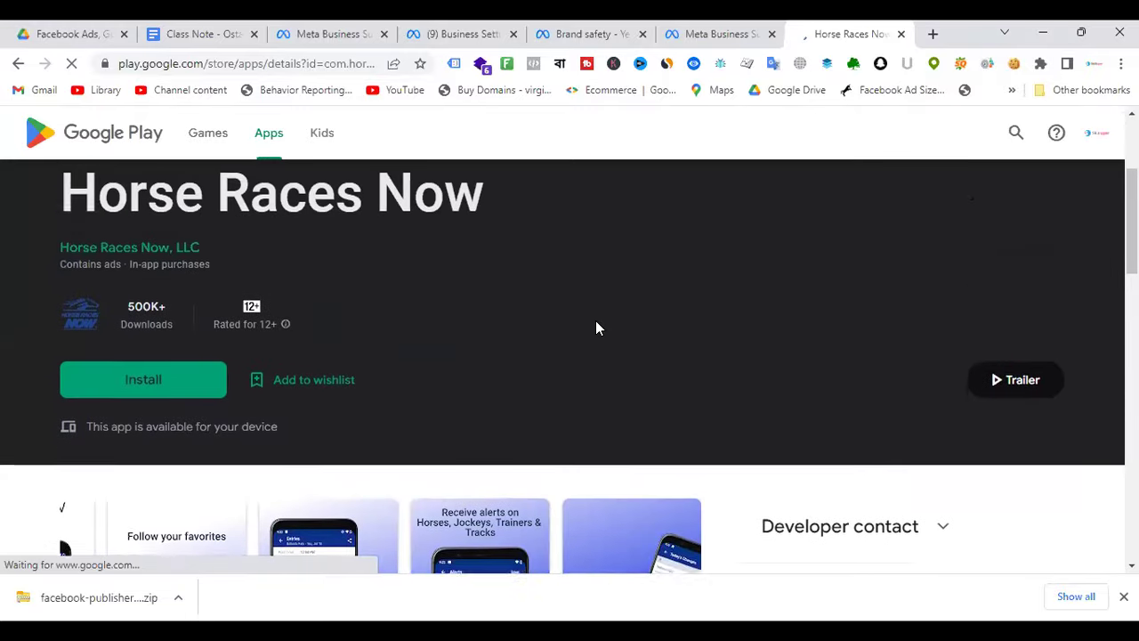
scroll(595, 328, "up", 3)
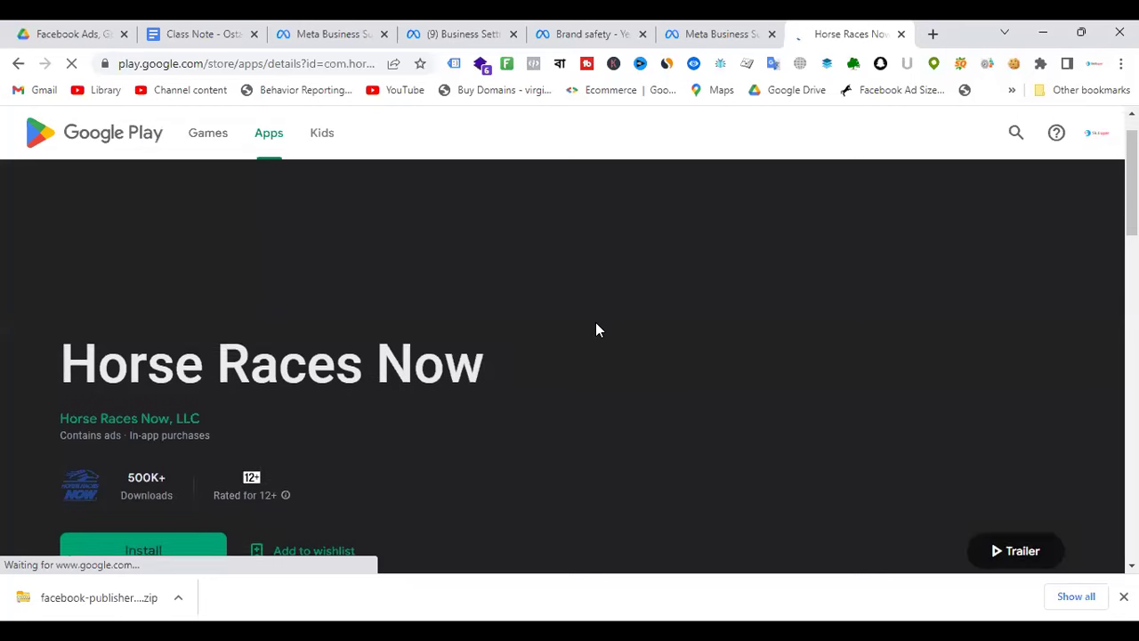
scroll(598, 331, "down", 5)
scroll(676, 267, "down", 3)
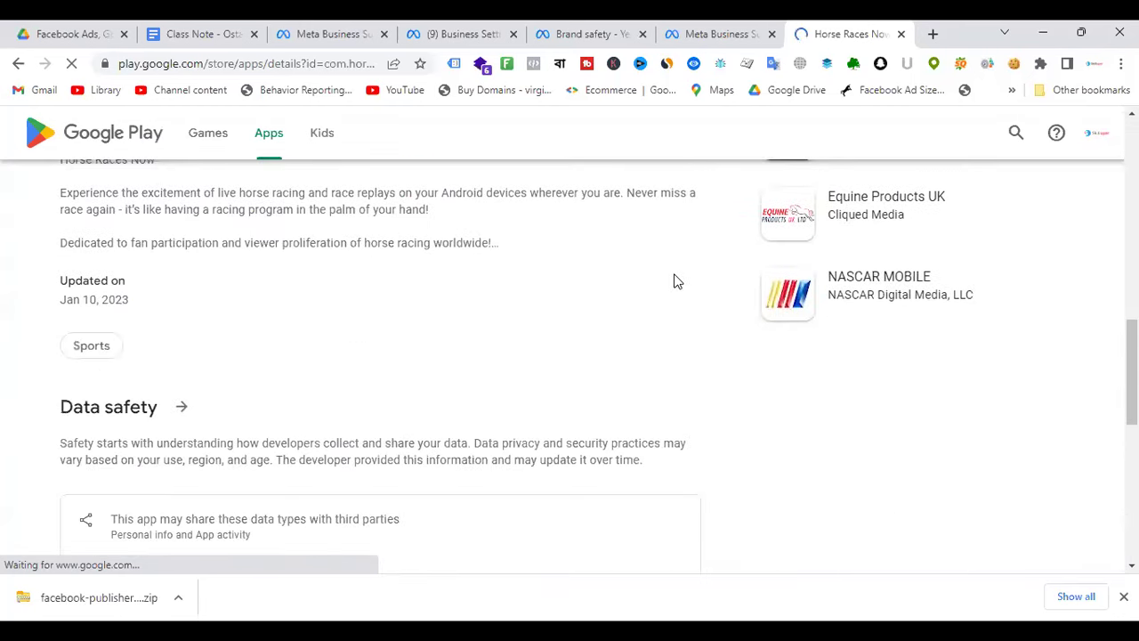
scroll(675, 281, "up", 4)
scroll(674, 281, "up", 4)
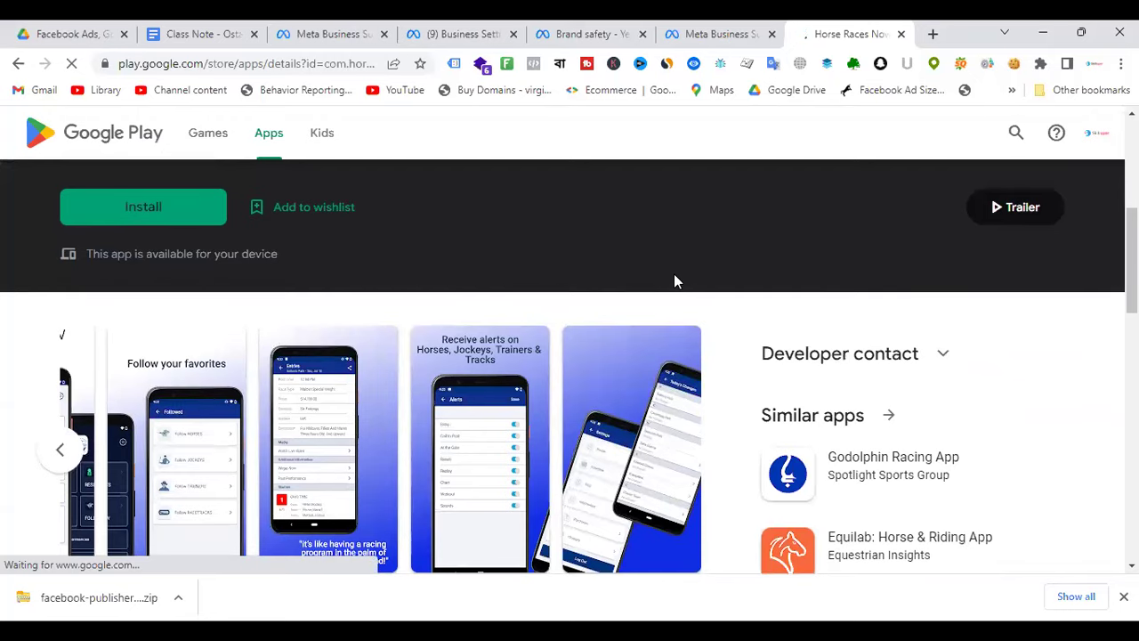
scroll(674, 281, "up", 1)
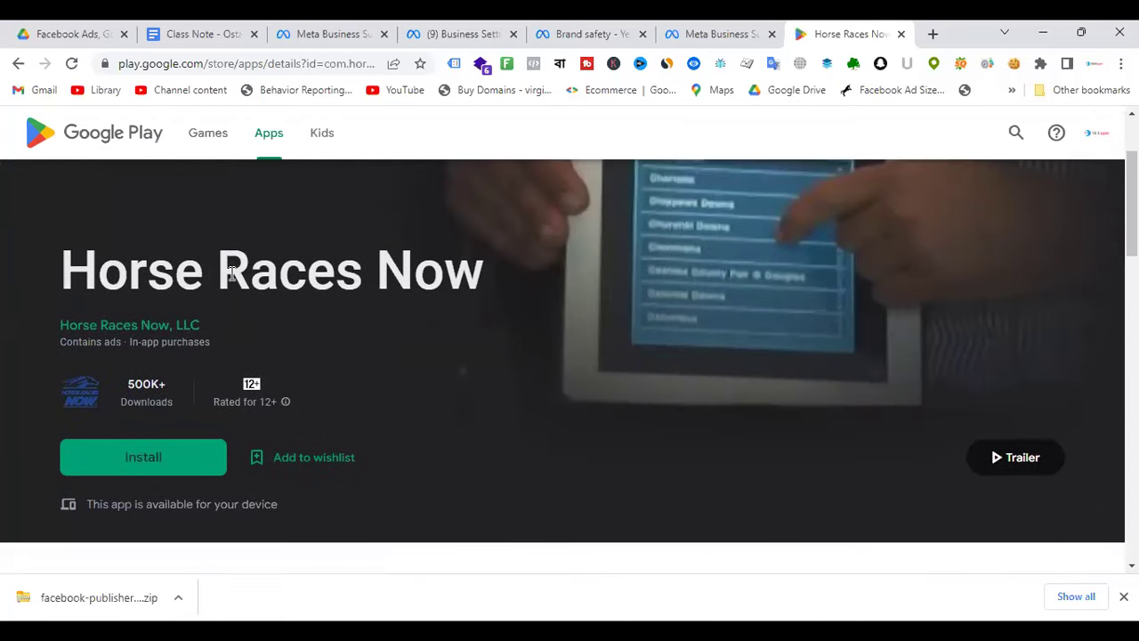
scroll(476, 284, "down", 3)
scroll(476, 285, "up", 3)
Highlight the Horse Races Now app title and its download count to point them out.
left_click_drag(64, 271, 498, 277)
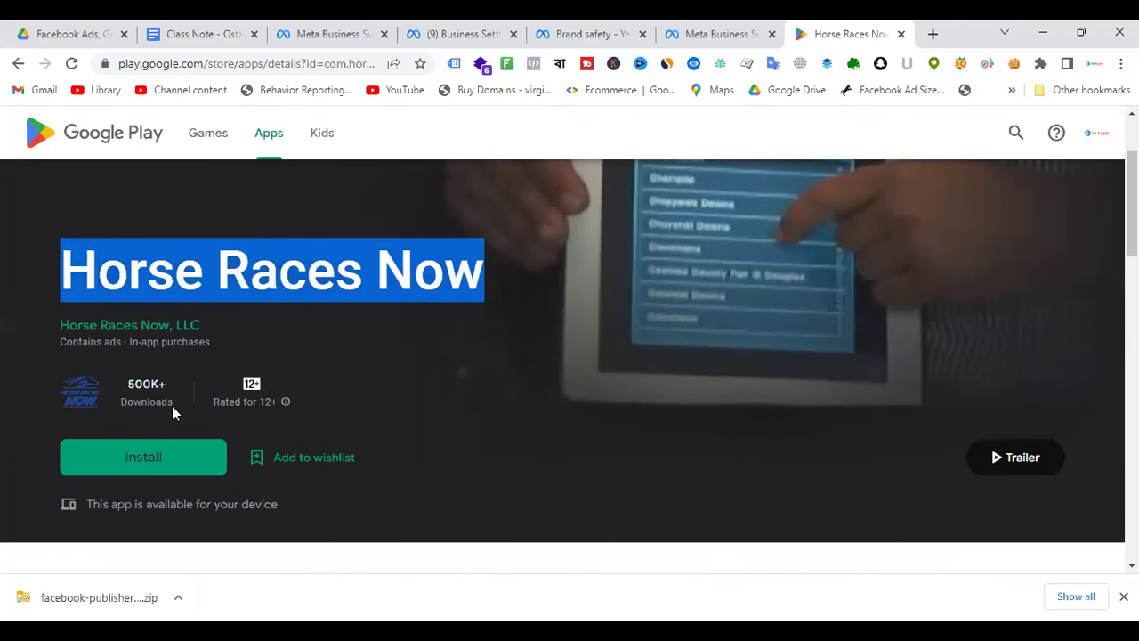
left_click_drag(166, 384, 122, 384)
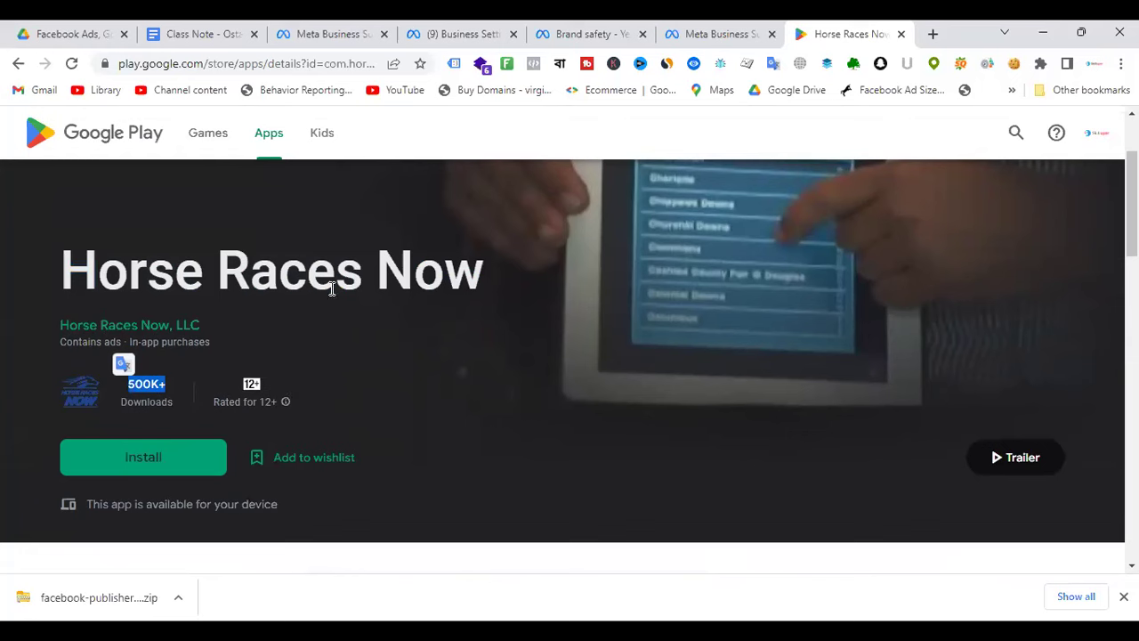
left_click_drag(62, 271, 481, 265)
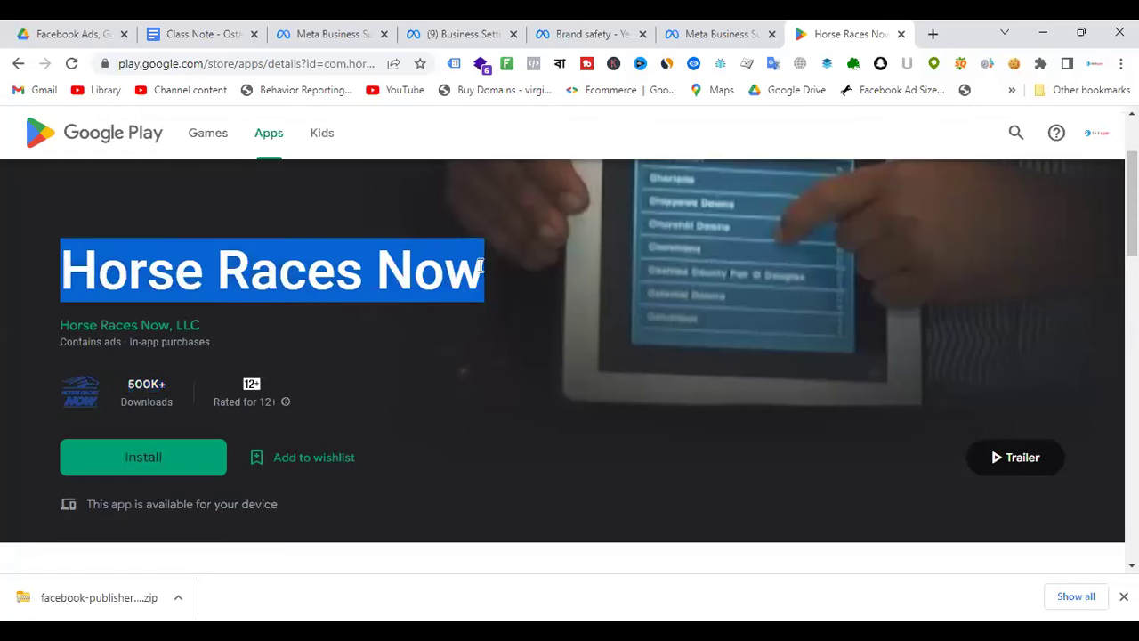
left_click(416, 283)
left_click_drag(63, 271, 488, 270)
left_click(489, 283)
left_click_drag(483, 273, 81, 258)
Return to the Class Note document and highlight the Meta Ad Network heading and the first three ad placements, Facebook through Instagram.
left_click(216, 32)
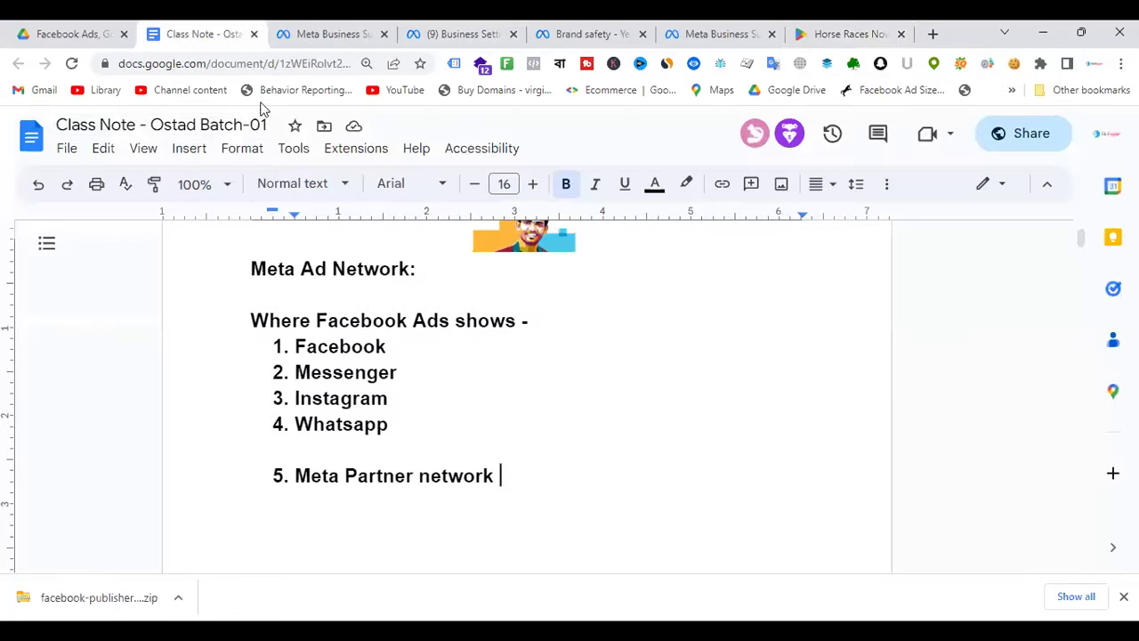
left_click_drag(433, 267, 188, 264)
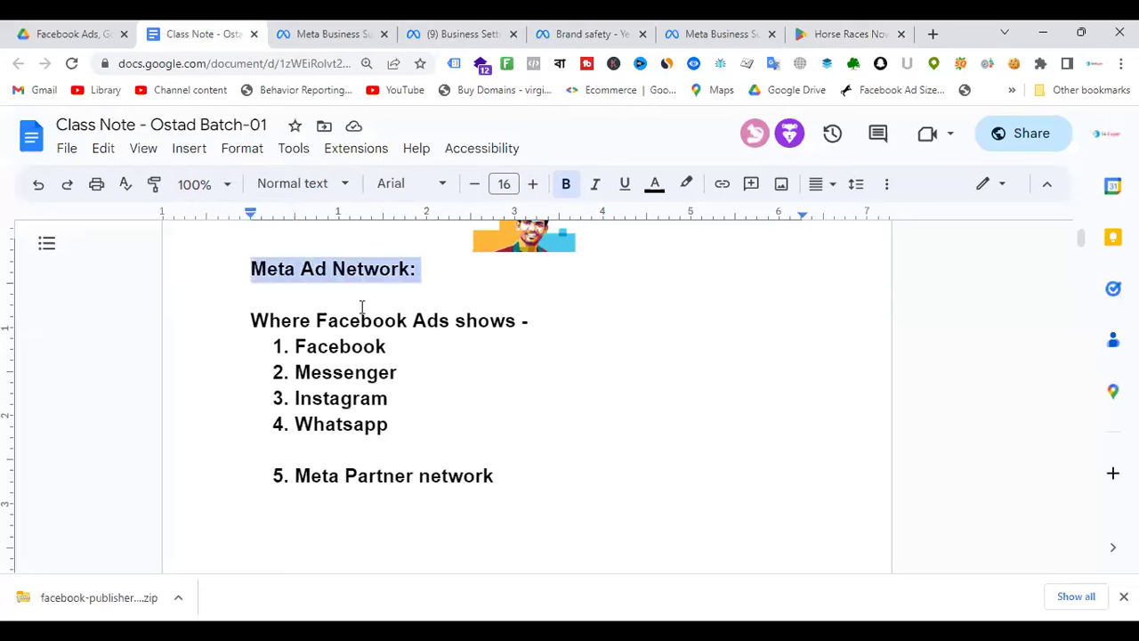
left_click(577, 336)
scroll(577, 337, "down", 1)
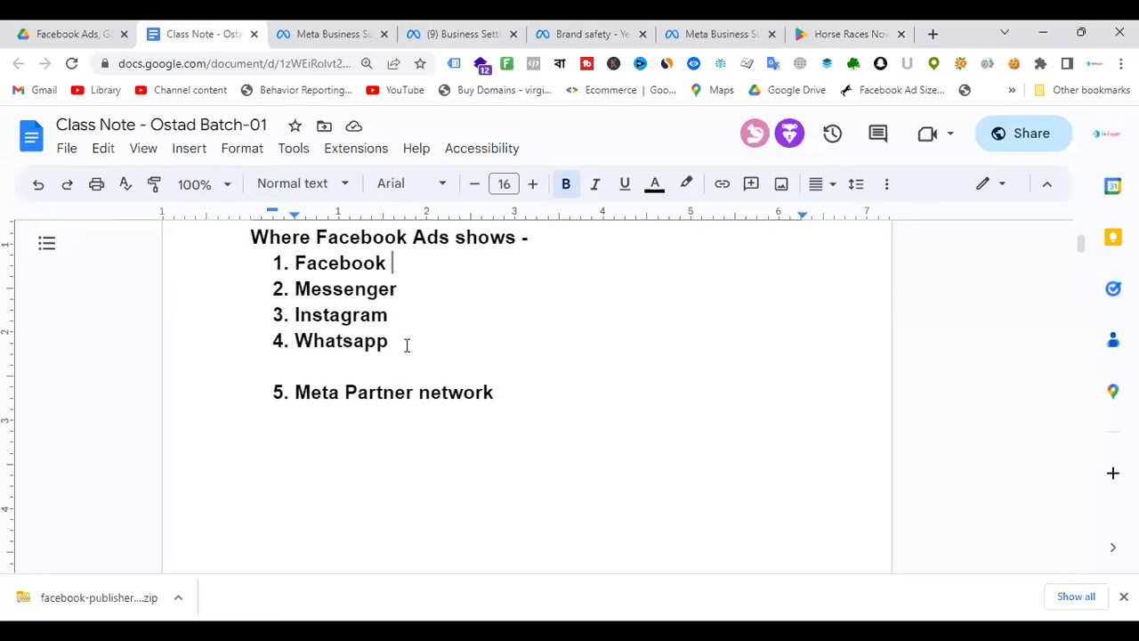
left_click_drag(412, 323, 290, 263)
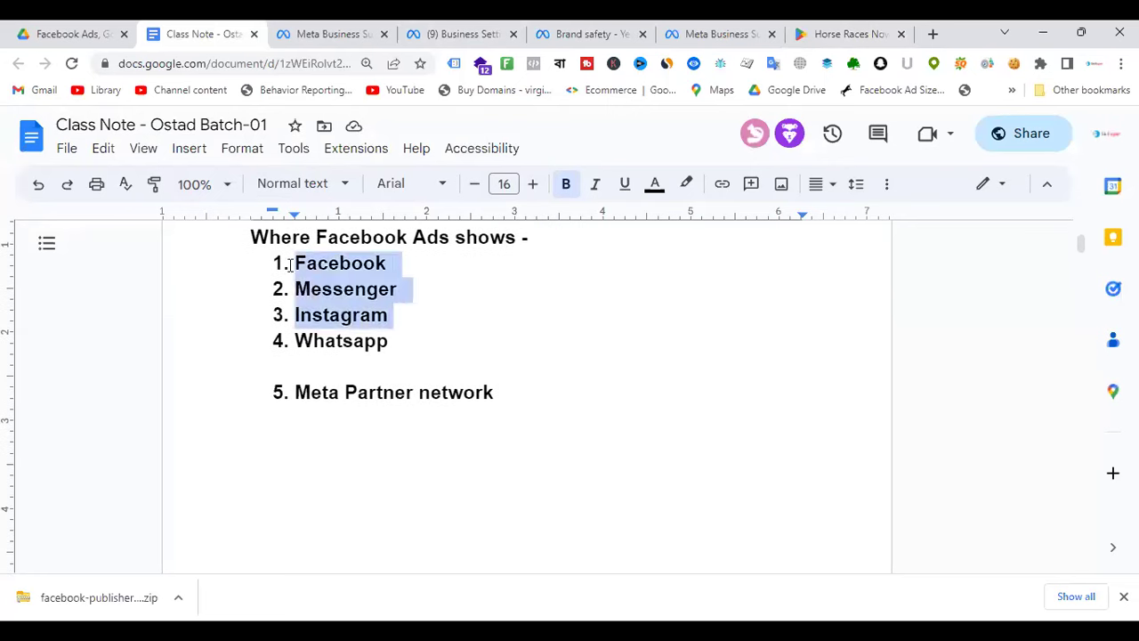
left_click(471, 272)
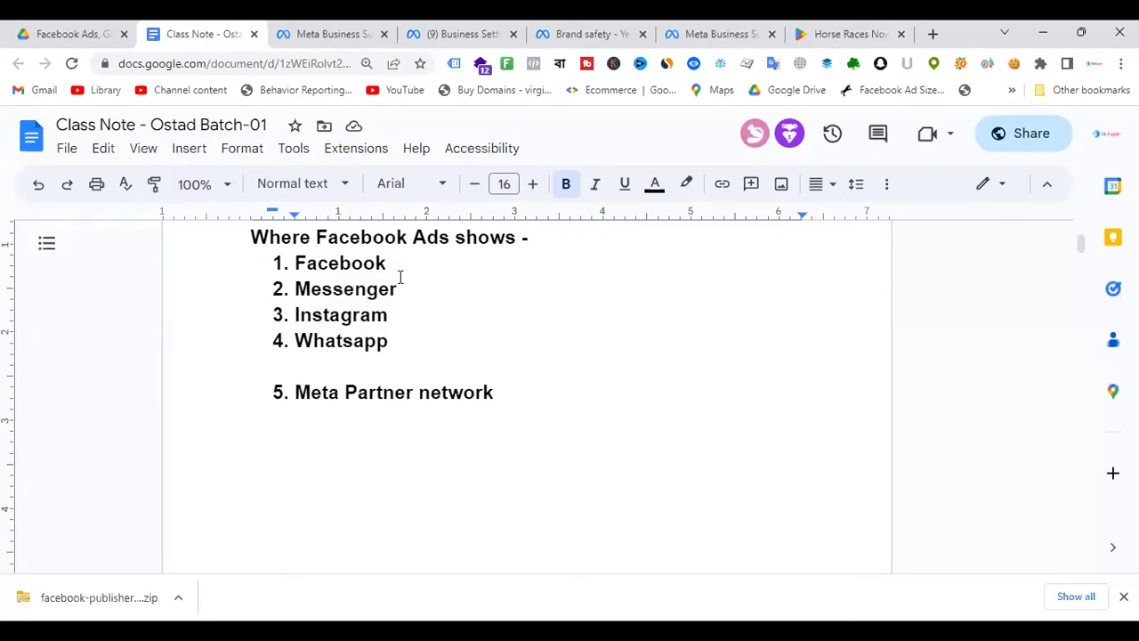
Highlight the Facebook, Messenger and Instagram entries one by one in the list of where Facebook ads show.
key("ctrl+shift+Left")
key("shift+Right")
key("Right")
key("ctrl+shift+Left")
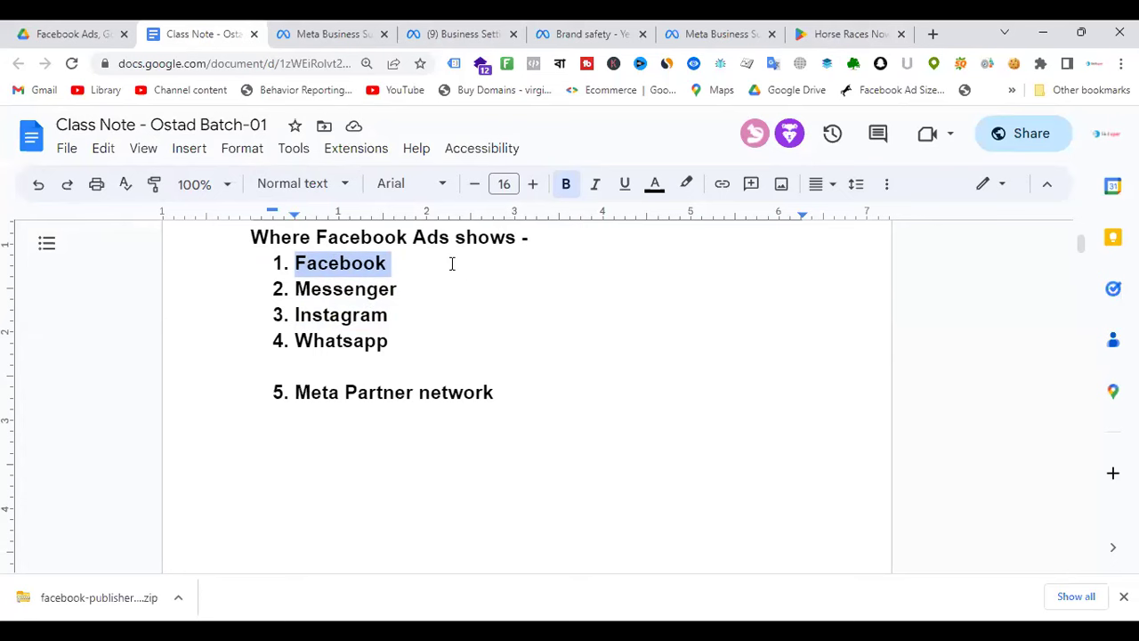
left_click_drag(405, 289, 311, 288)
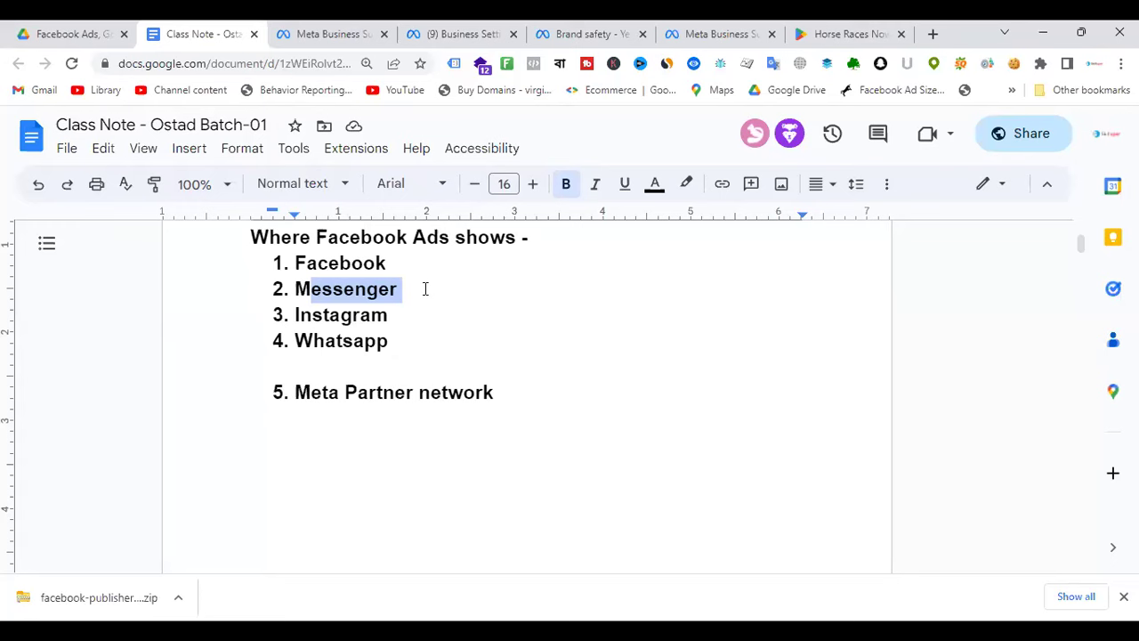
left_click(440, 295)
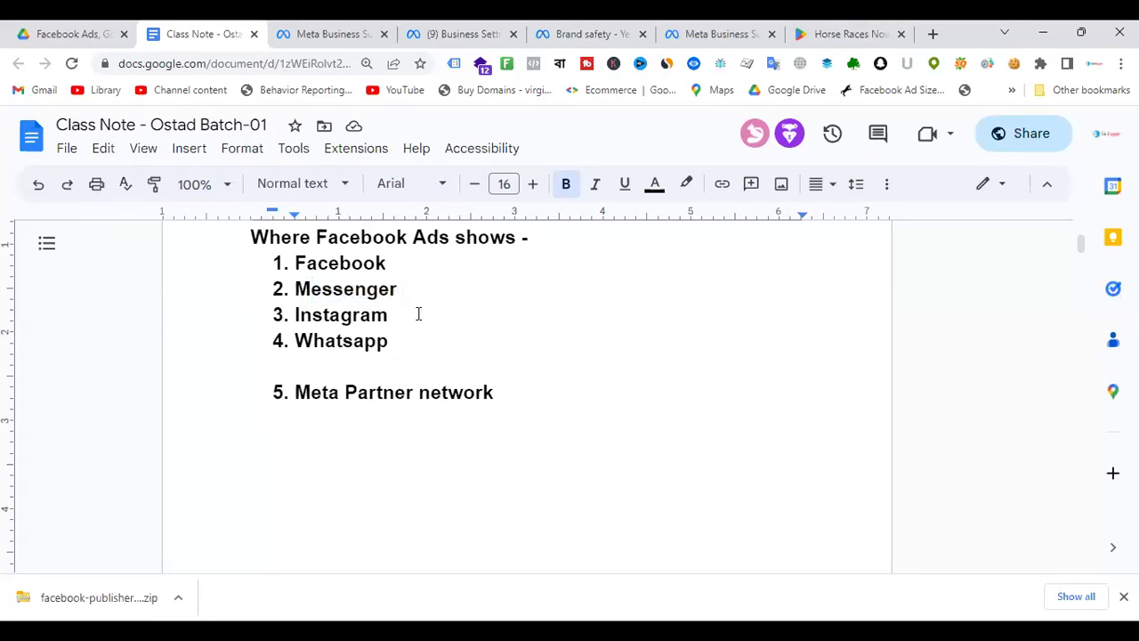
left_click_drag(419, 312, 287, 314)
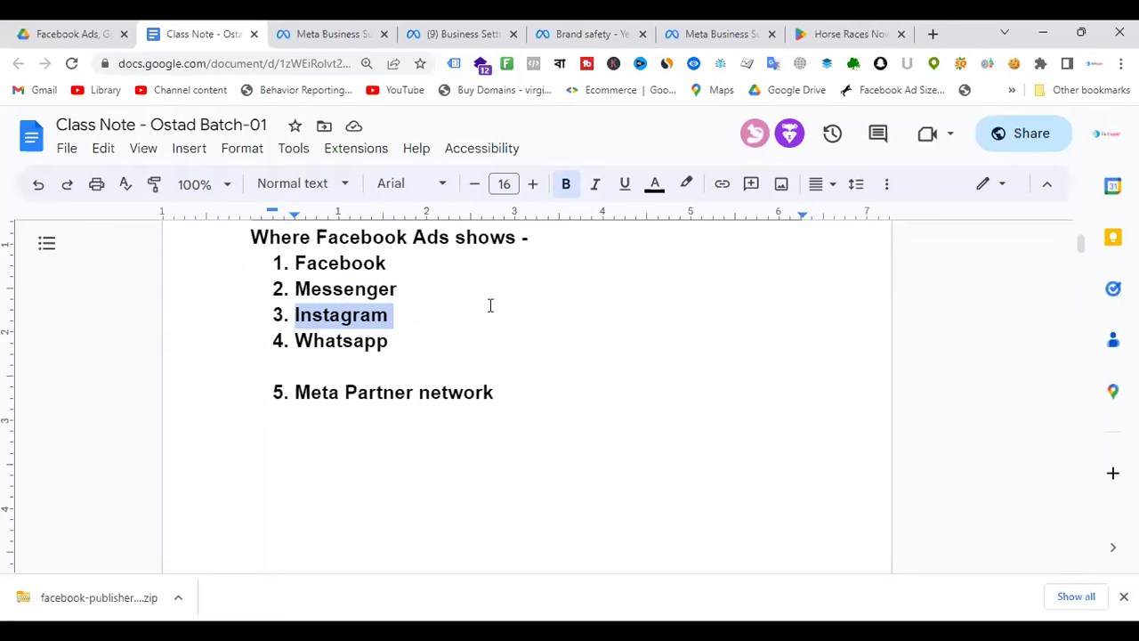
Highlight the Facebook through Instagram entries together in the ad placement list, and view the list down to Meta Partner network.
left_click_drag(415, 313, 289, 264)
left_click(467, 280)
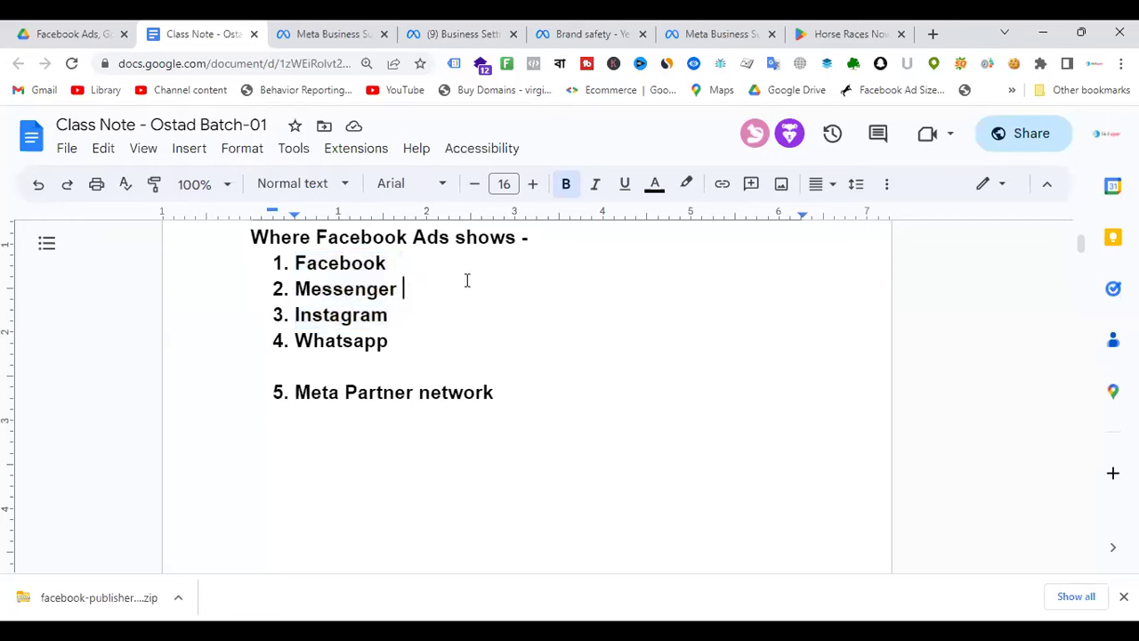
scroll(557, 284, "down", 2)
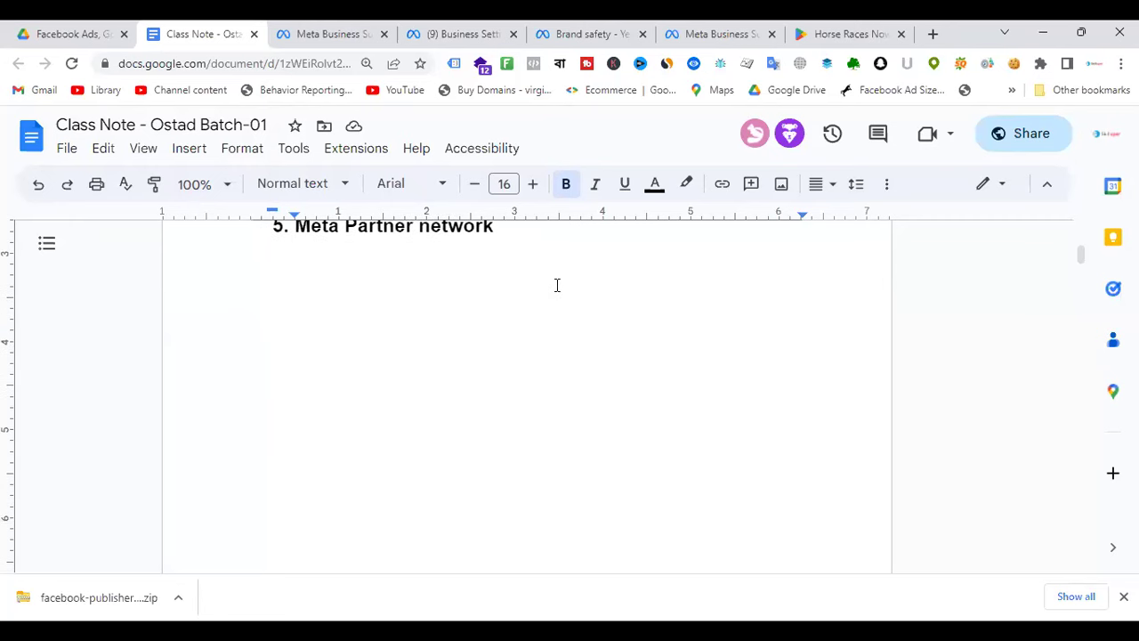
scroll(557, 285, "up", 1)
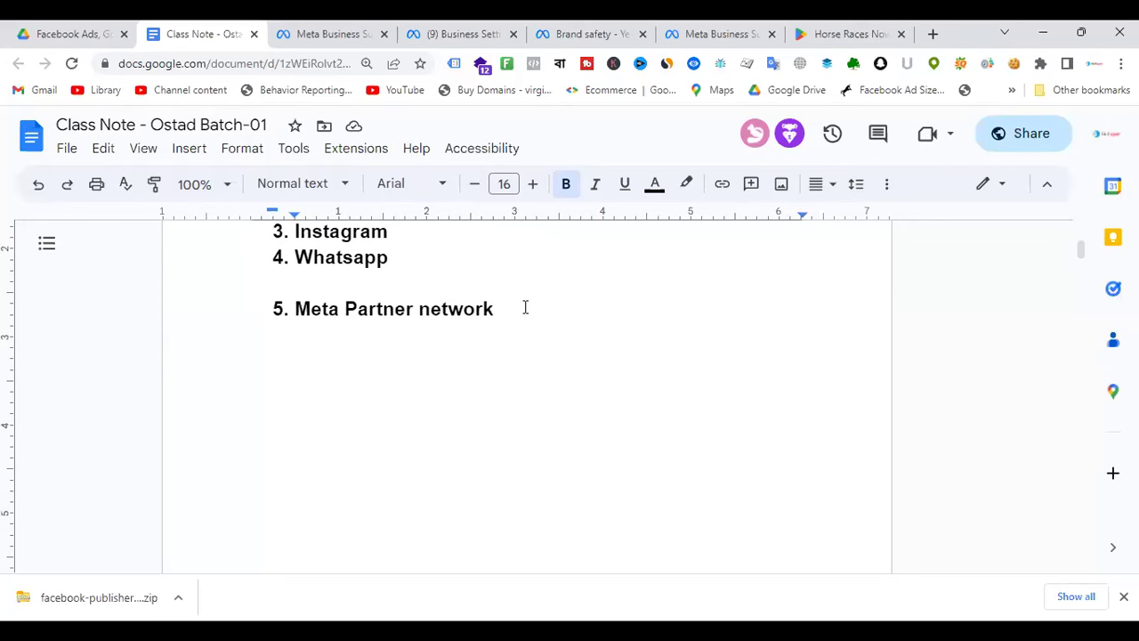
Revisit the publisher lists page in Brand Safety and Suitability and the Horse Races Now listing on Google Play.
left_click(611, 29)
scroll(162, 308, "down", 1)
scroll(169, 284, "up", 1)
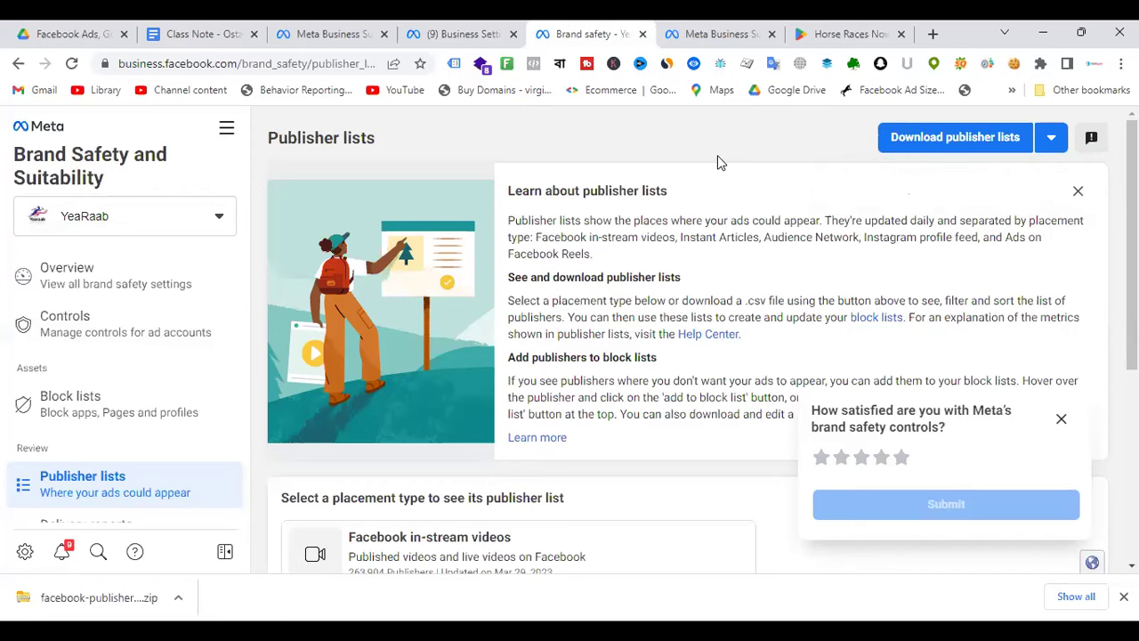
left_click(866, 30)
left_click(492, 287)
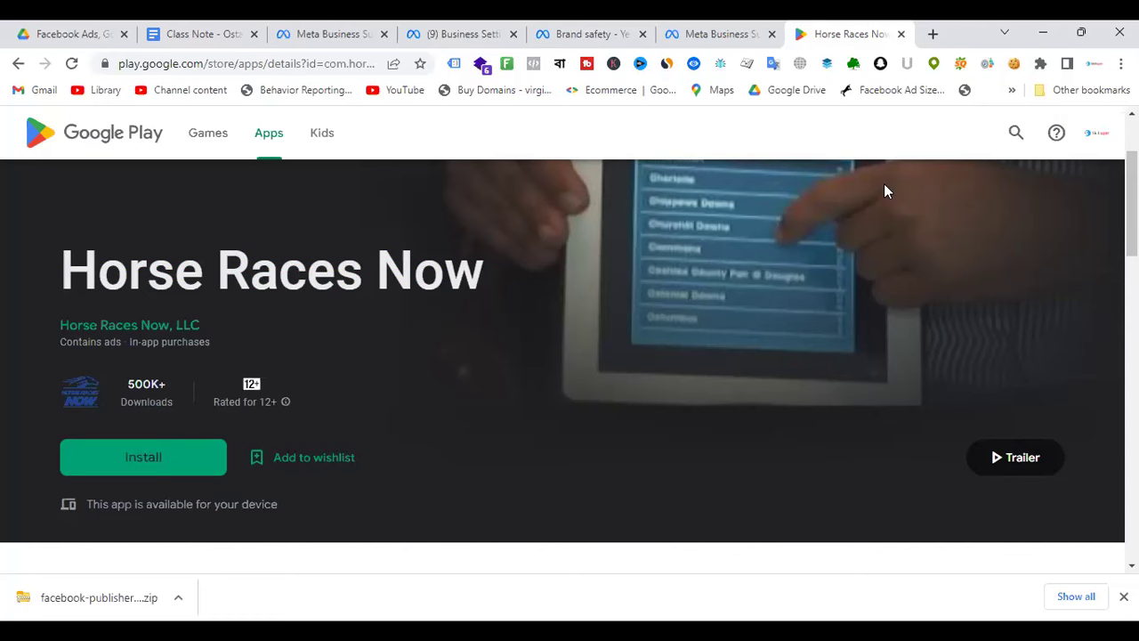
Close the Horse Races Now listing and open the ShopFully: Shopping App listing on Google Play from the copied link.
left_click(901, 34)
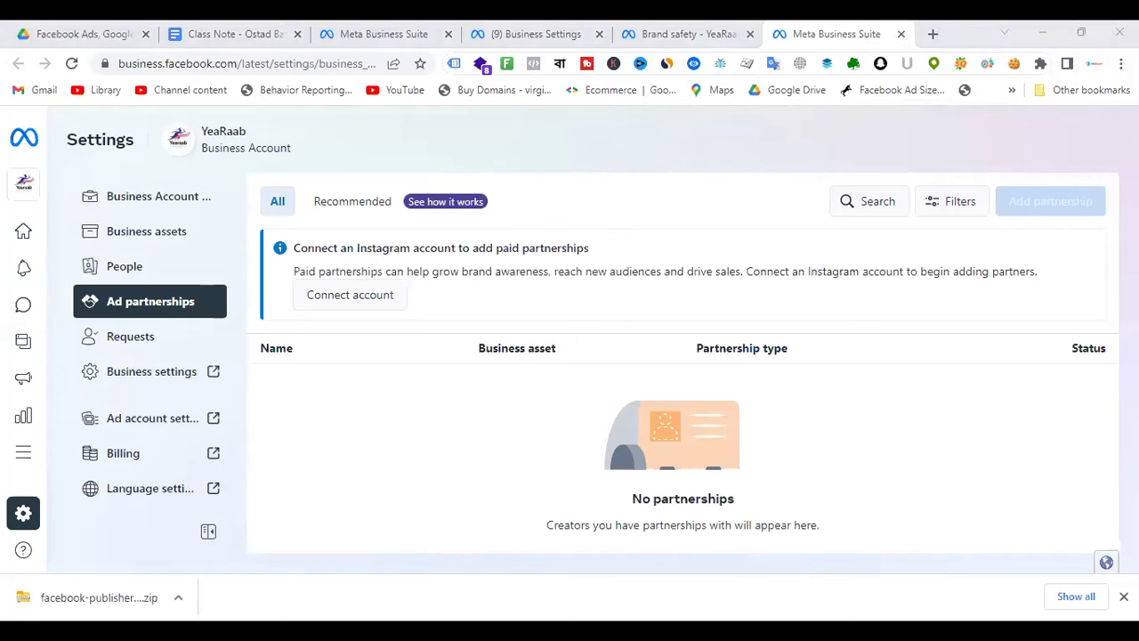
left_click(937, 36)
key("ctrl+v")
key("Return")
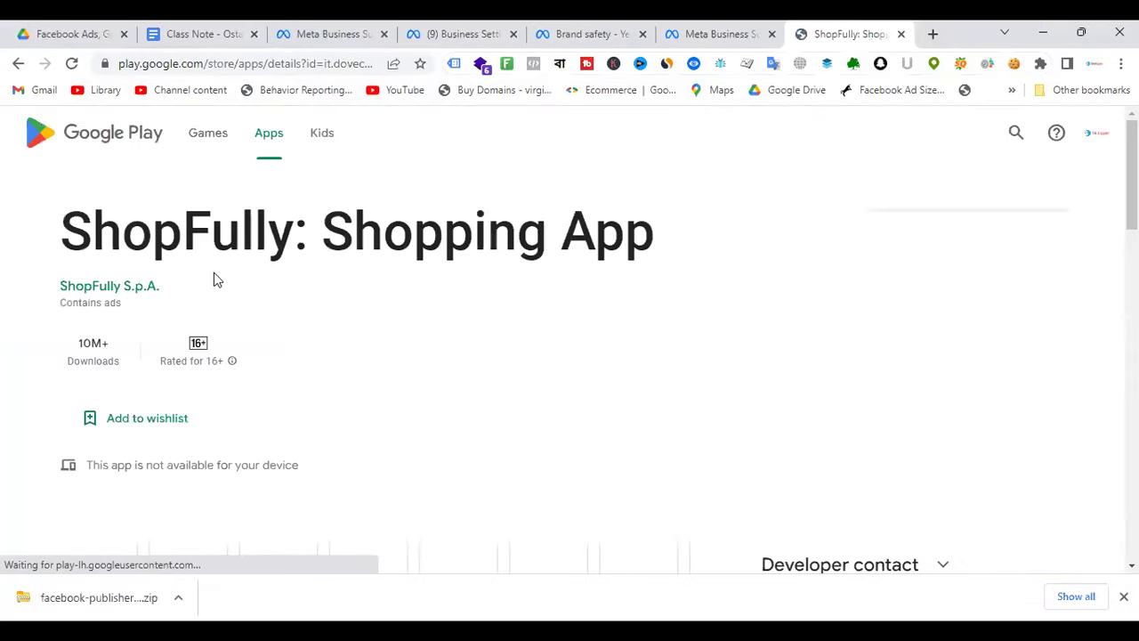
Examine the ShopFully listing, including its header, availability note, screenshots, description and similar apps.
scroll(618, 257, "down", 5)
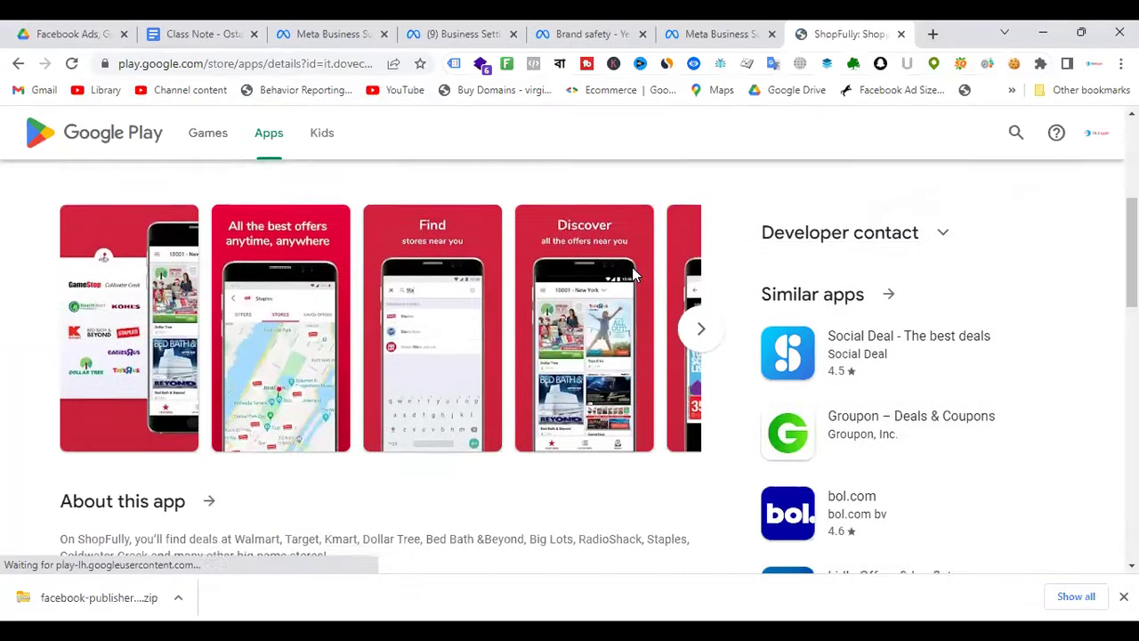
scroll(634, 276, "down", 4)
scroll(635, 275, "up", 3)
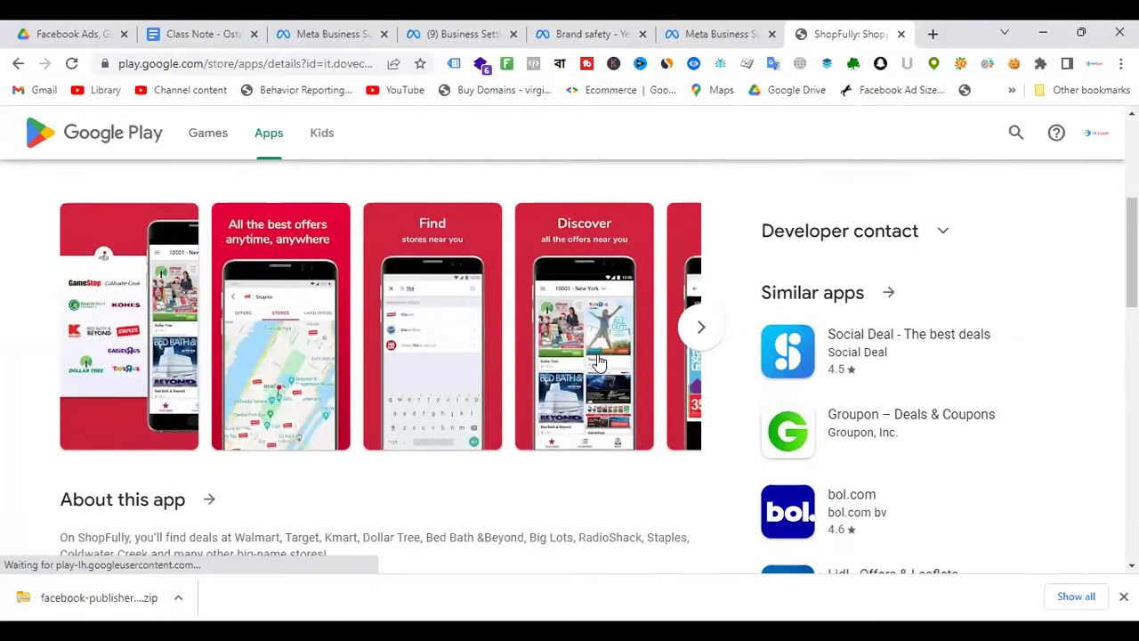
scroll(668, 275, "up", 4)
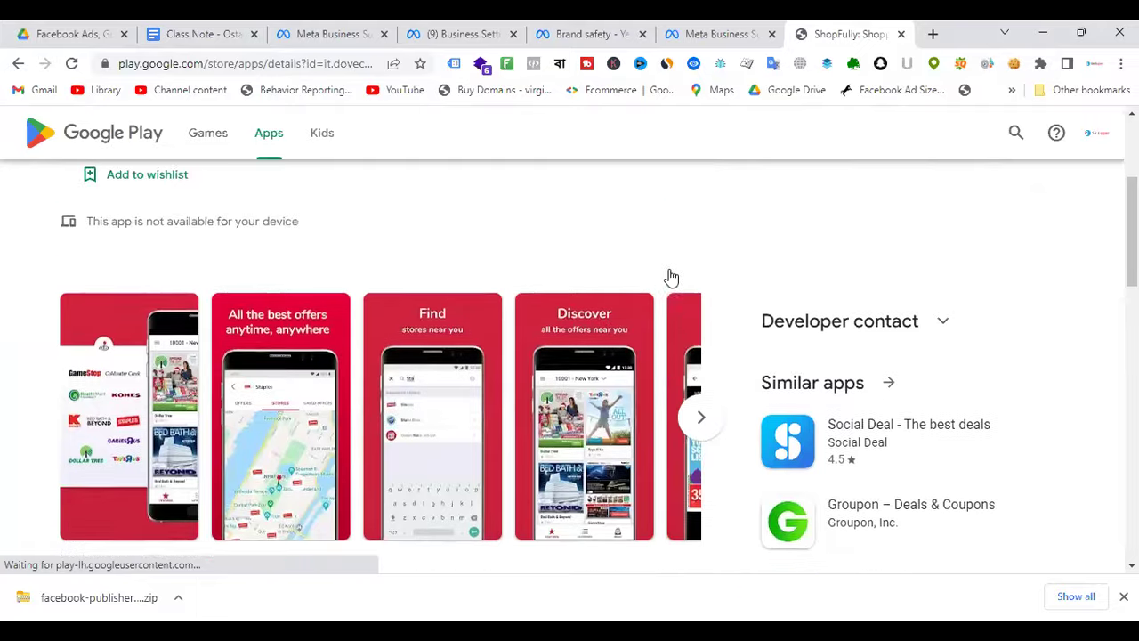
left_click_drag(323, 233, 712, 252)
scroll(712, 254, "down", 1)
scroll(631, 264, "down", 2)
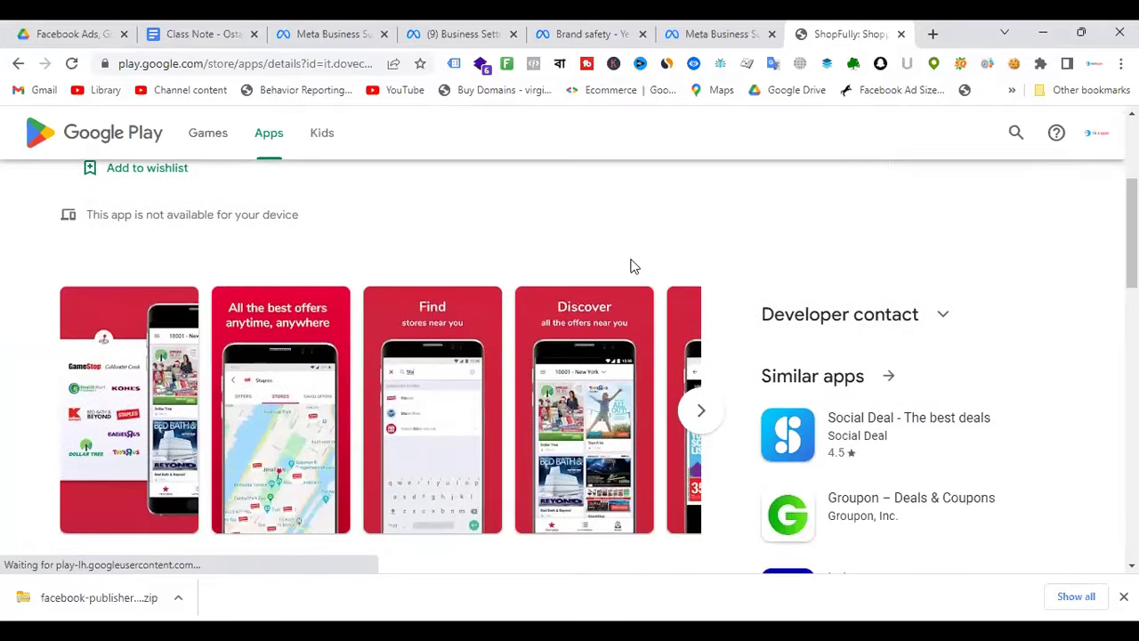
scroll(629, 267, "up", 1)
scroll(628, 267, "down", 2)
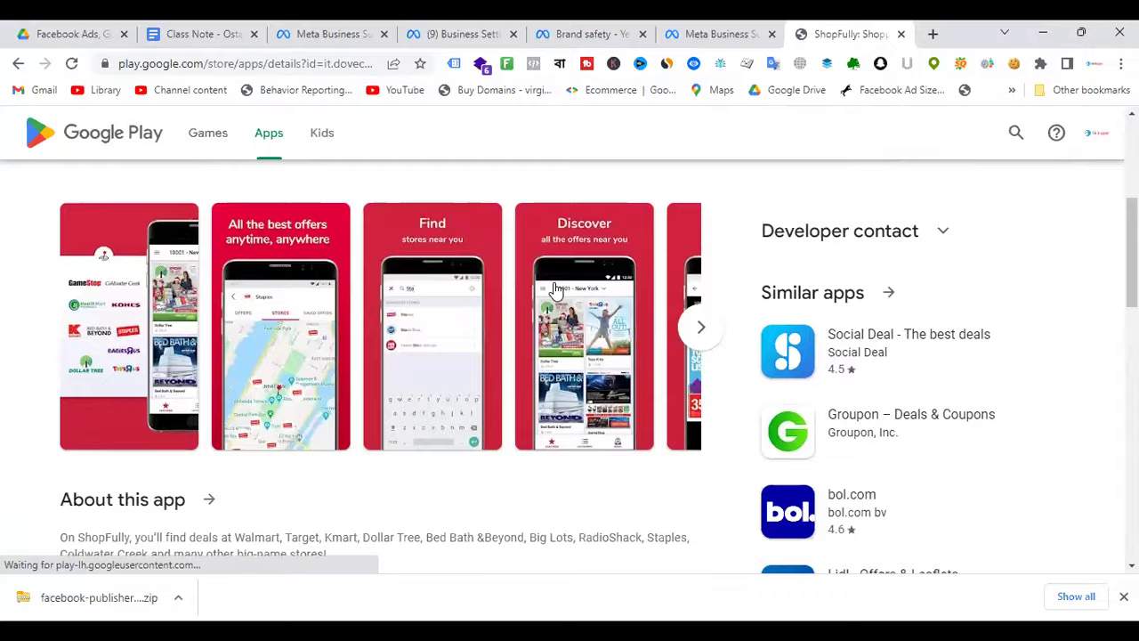
scroll(552, 285, "down", 3)
scroll(553, 287, "up", 2)
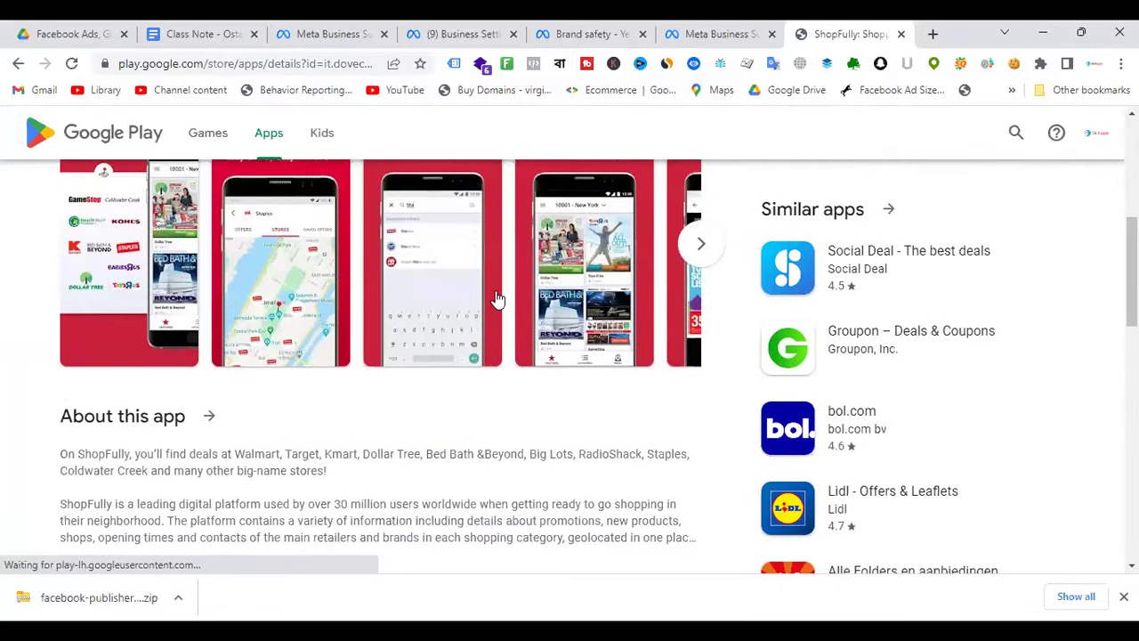
scroll(498, 298, "up", 1)
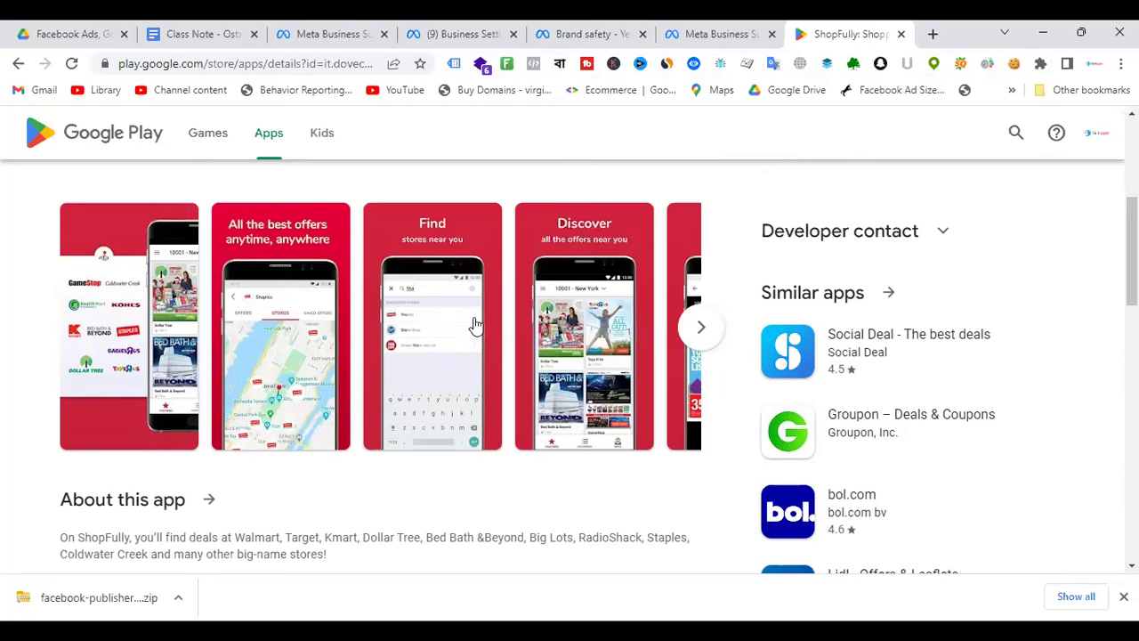
scroll(507, 324, "up", 2)
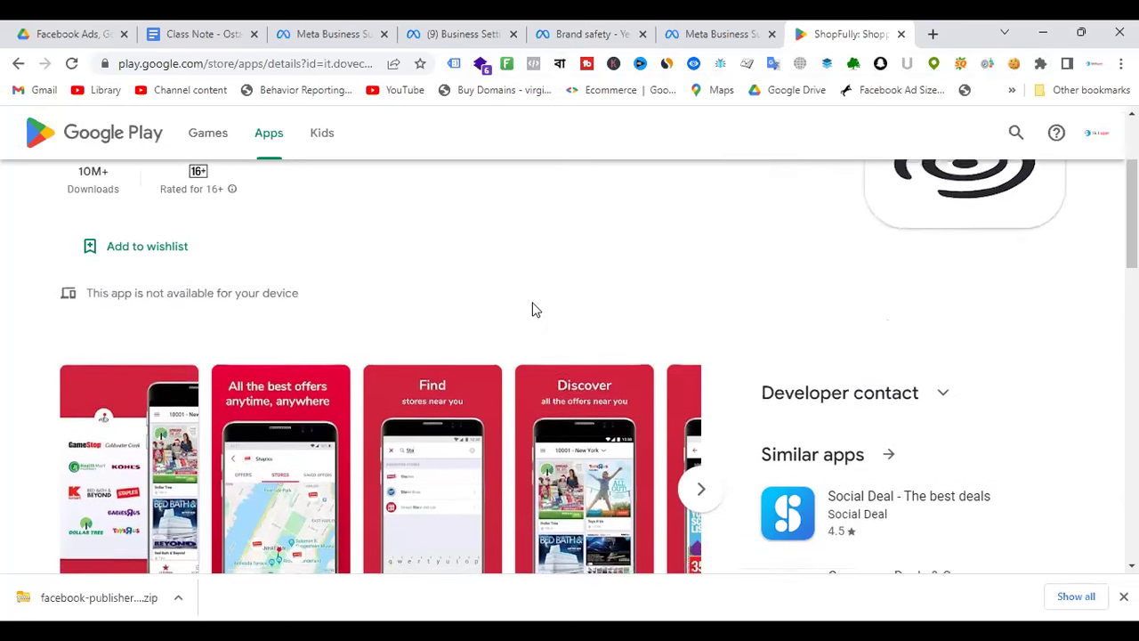
scroll(534, 313, "down", 2)
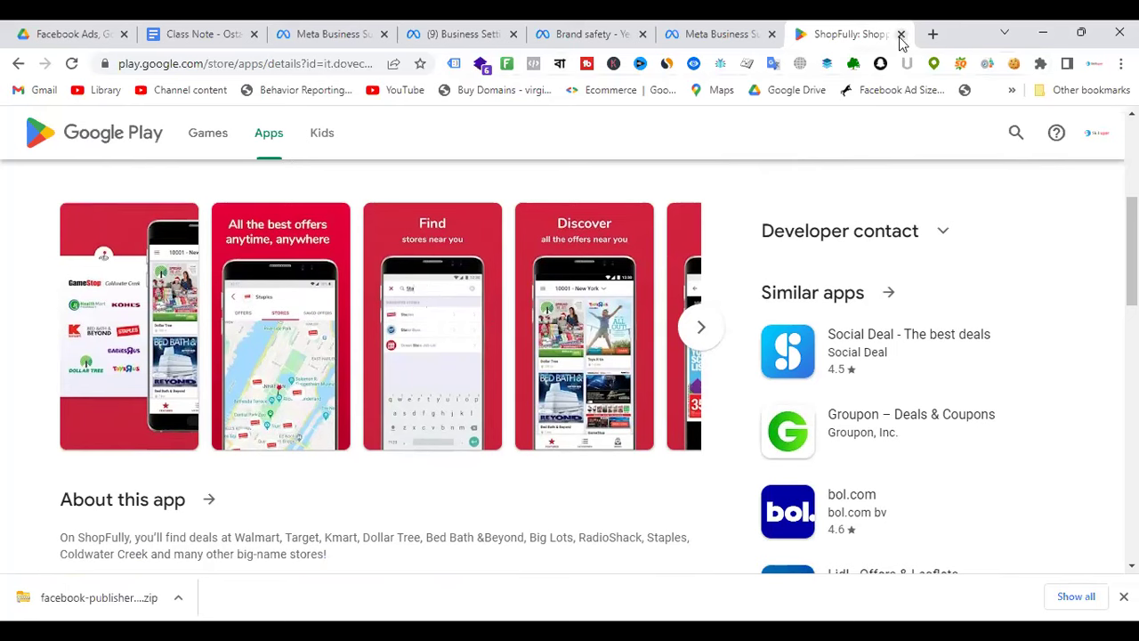
Close the ShopFully listing and return to the list of where Facebook ads show in the Class Note document.
left_click(901, 35)
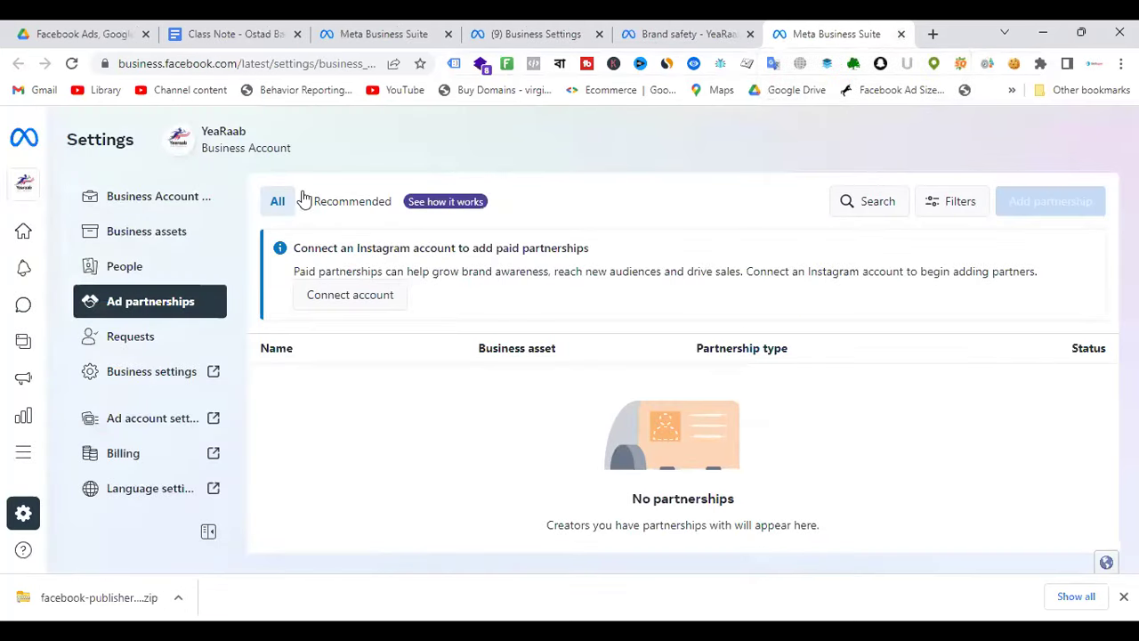
left_click(402, 36)
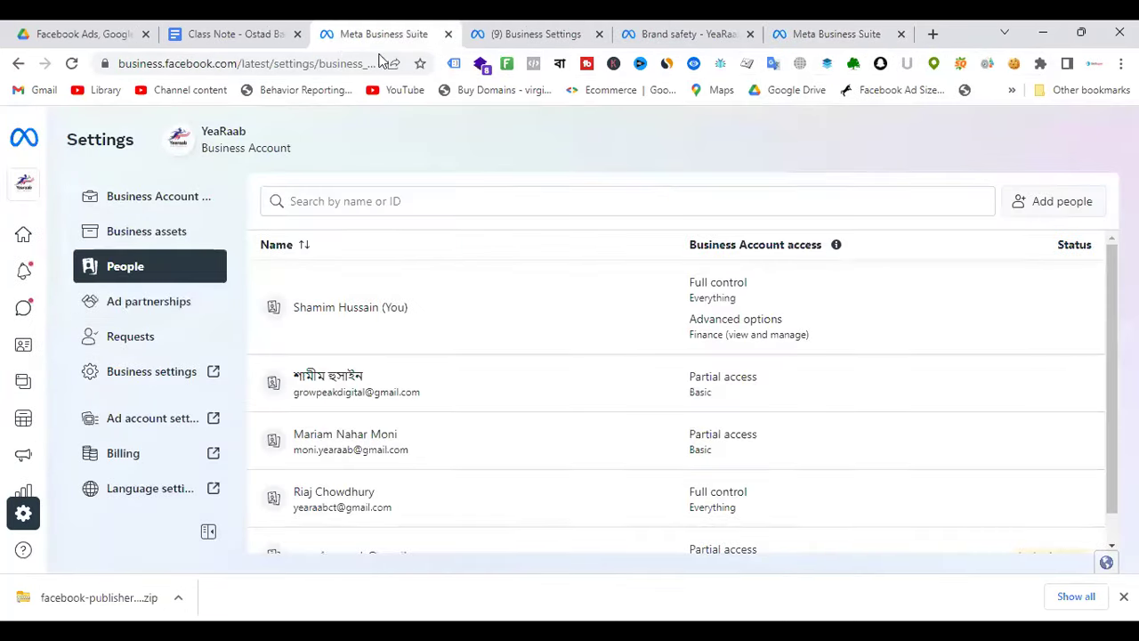
left_click(222, 32)
scroll(646, 335, "up", 3)
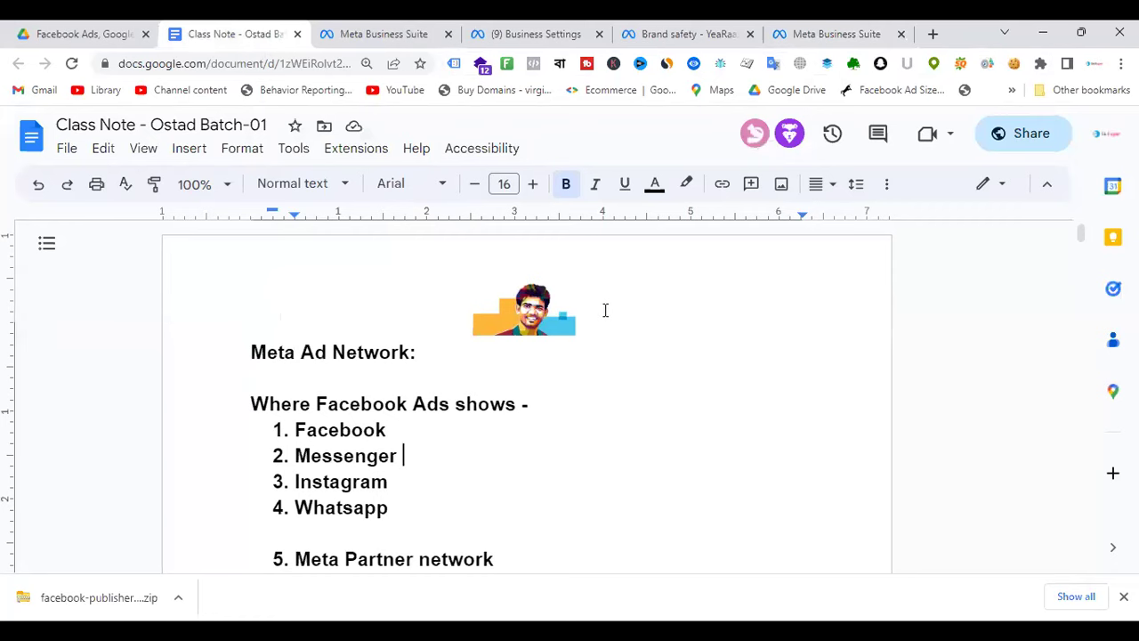
scroll(603, 303, "down", 2)
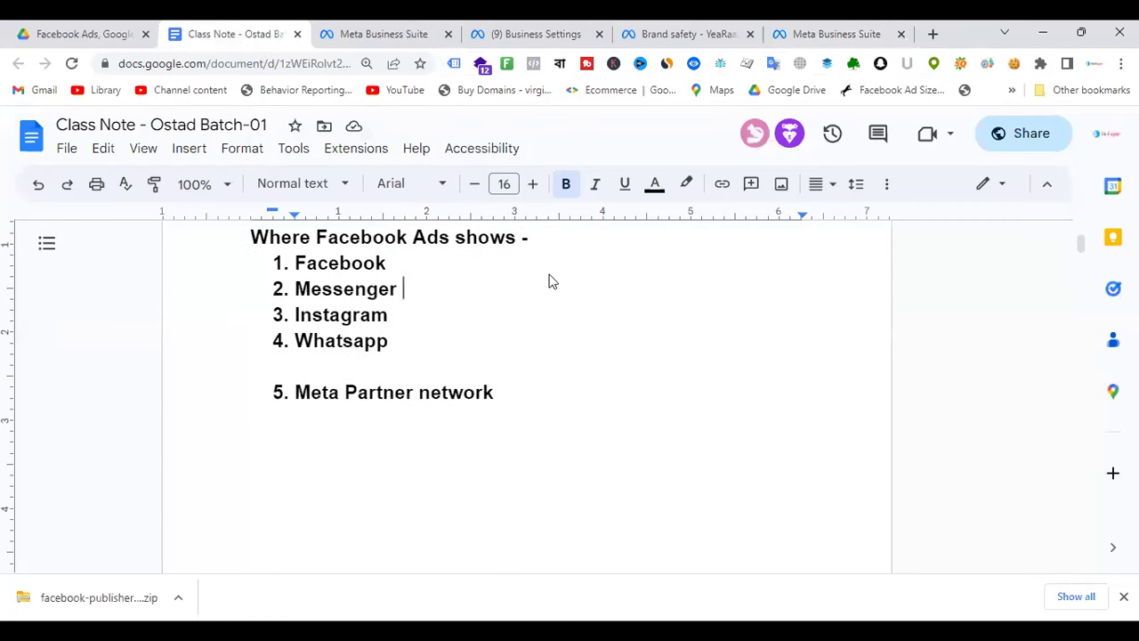
scroll(595, 361, "up", 1)
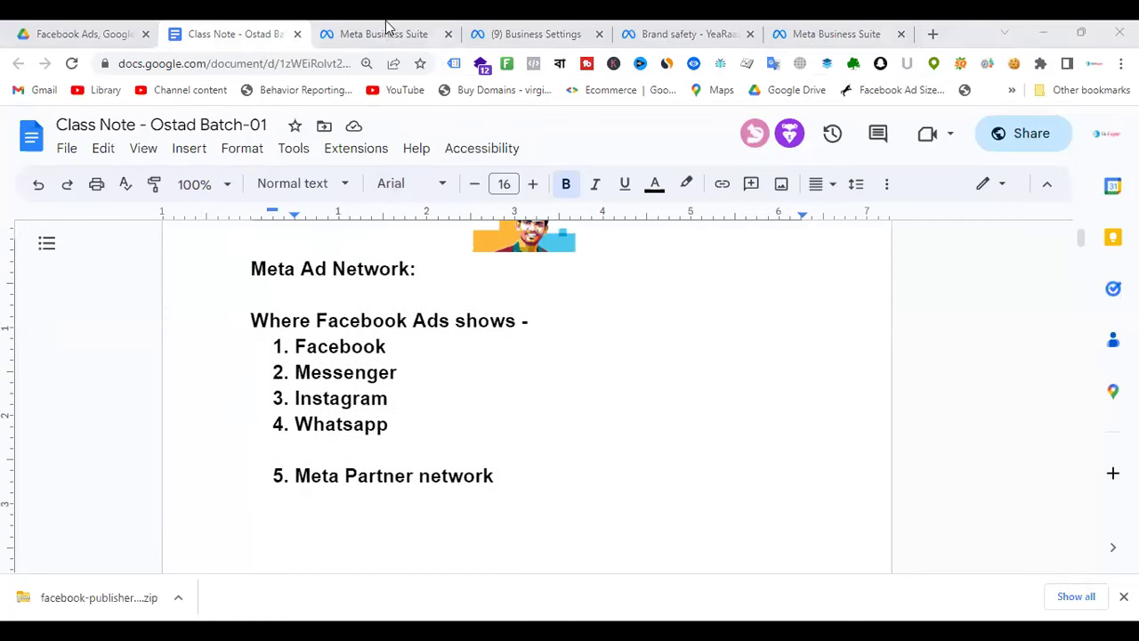
Look through the users and accounts sections of YeaRaab's Business settings and its People page in Meta Business Suite.
left_click(546, 32)
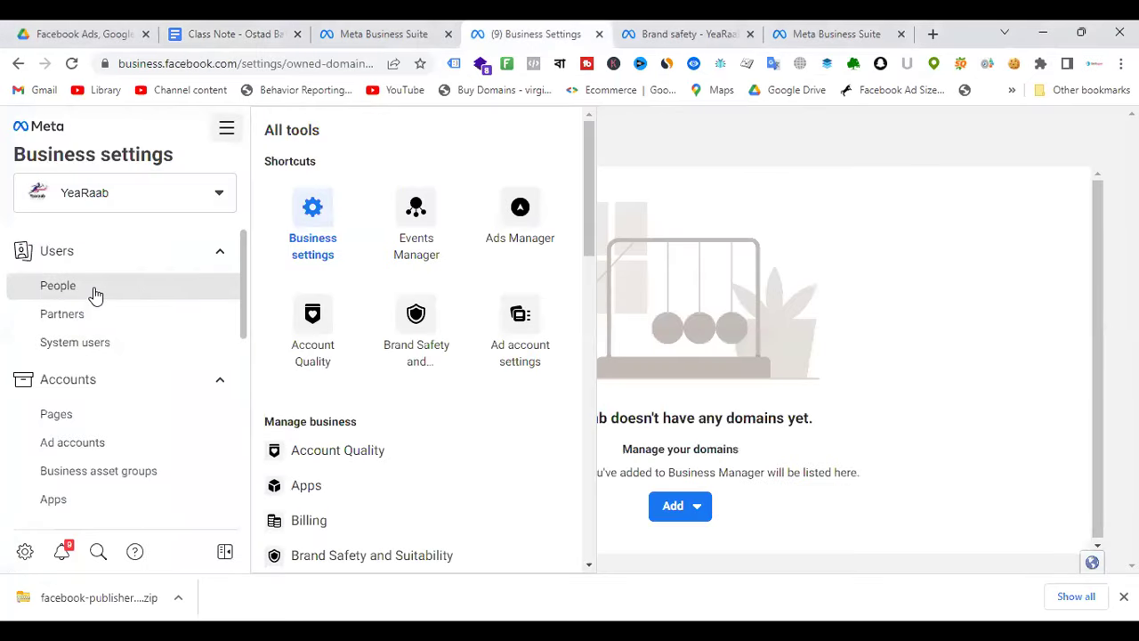
scroll(137, 264, "down", 2)
scroll(139, 277, "up", 1)
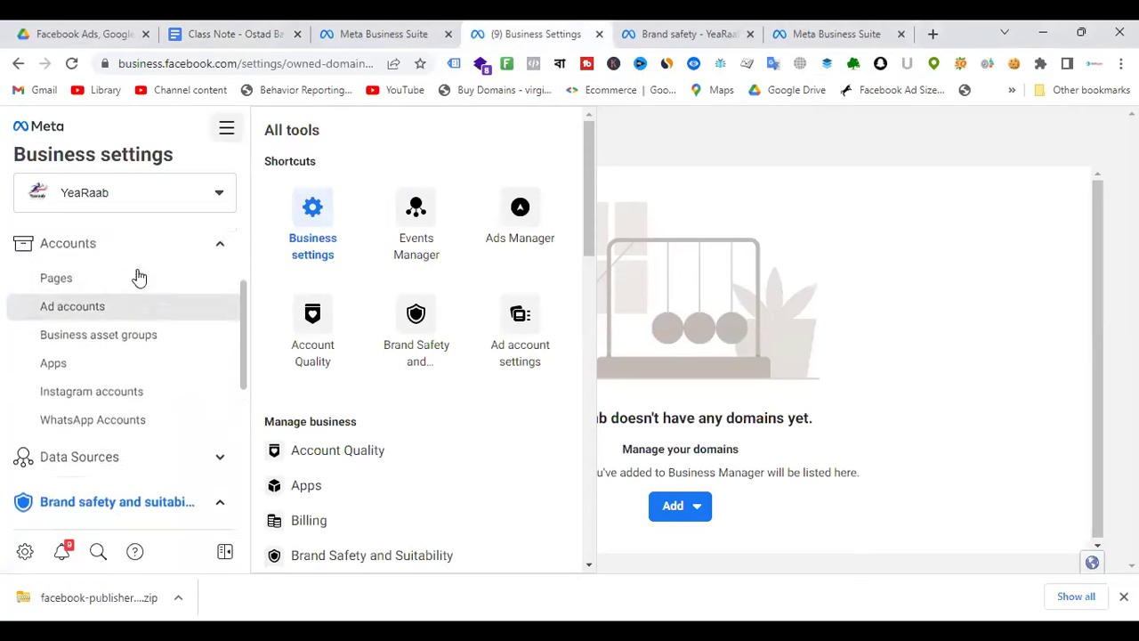
scroll(134, 303, "up", 1)
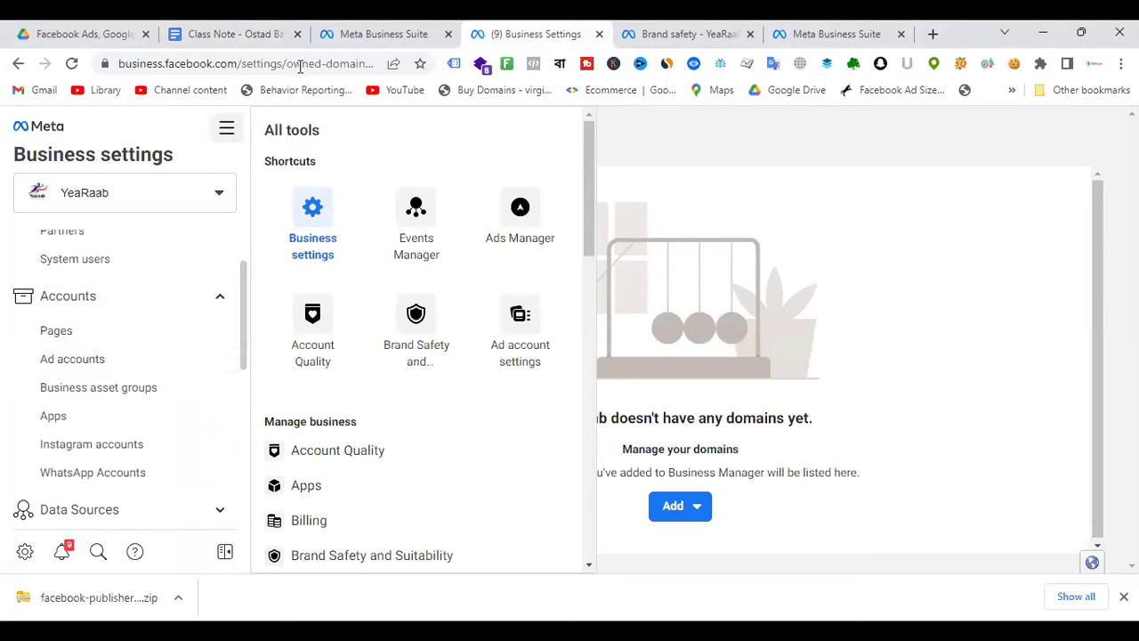
left_click(383, 33)
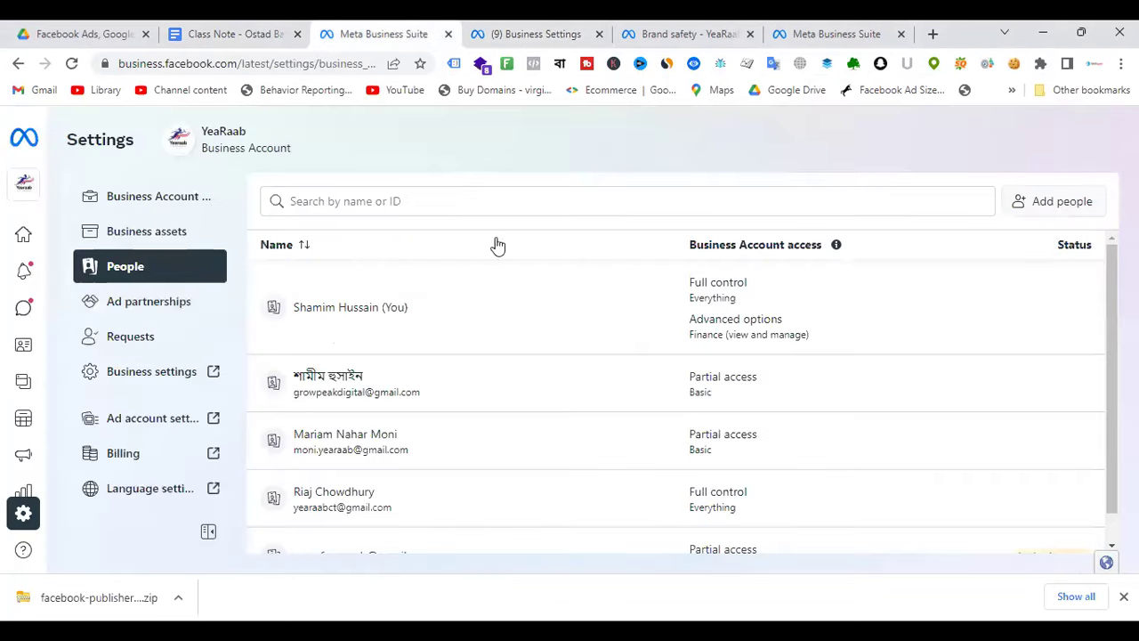
Insert three blank lines above the Meta Ad Network heading in the Class Note document and place the cursor there.
left_click(253, 33)
left_click(246, 346)
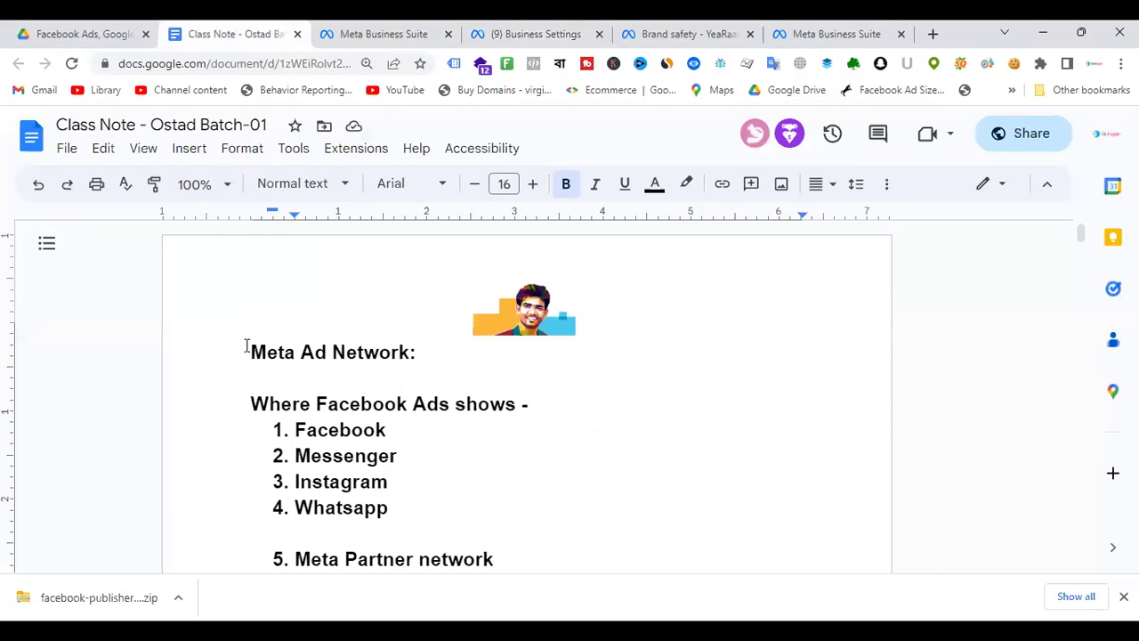
key("Return")
key("Return")
key("Return")
left_click(366, 356)
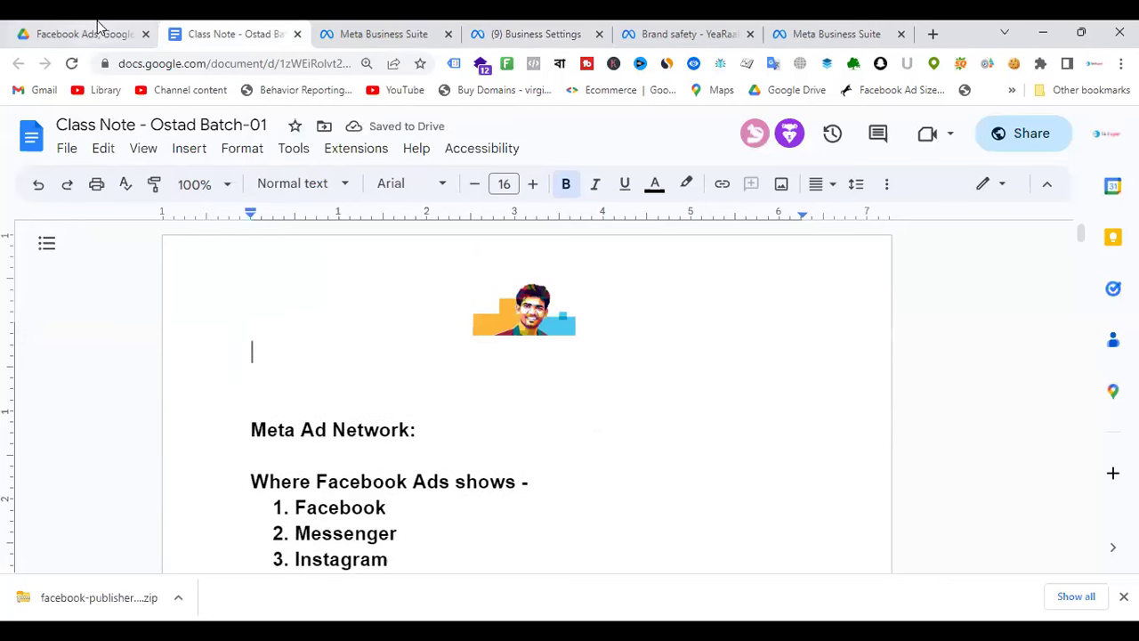
Open the 04 Structure of Facebook Business Manager document from the Drive folder and examine its Business Manager structure diagram.
left_click(93, 33)
left_click(968, 458)
double_click(976, 462)
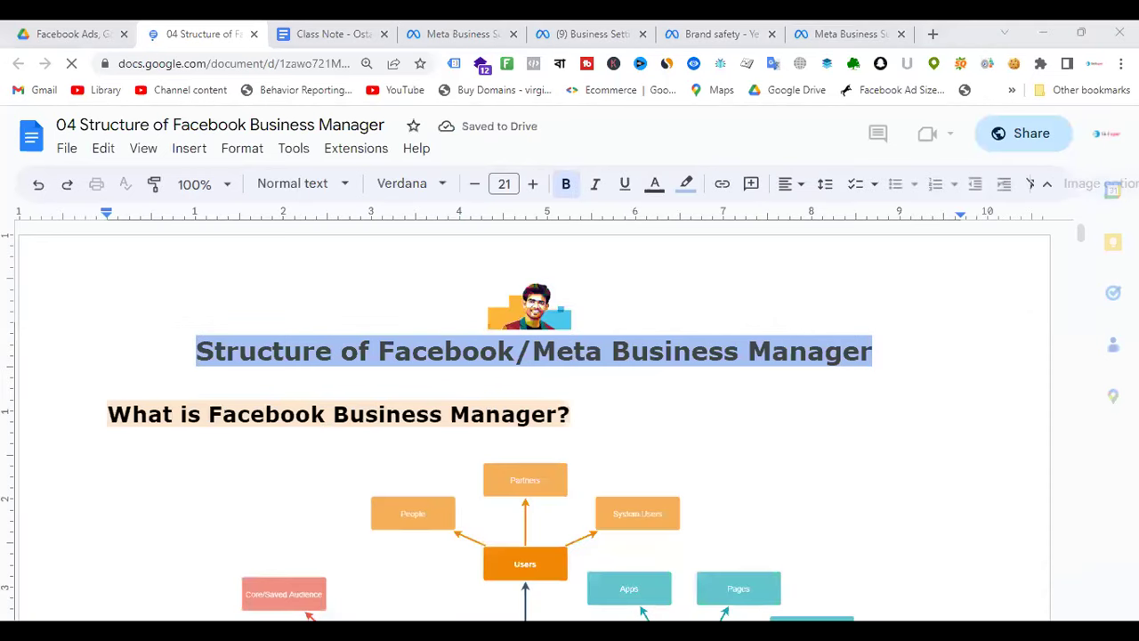
scroll(847, 399, "down", 4)
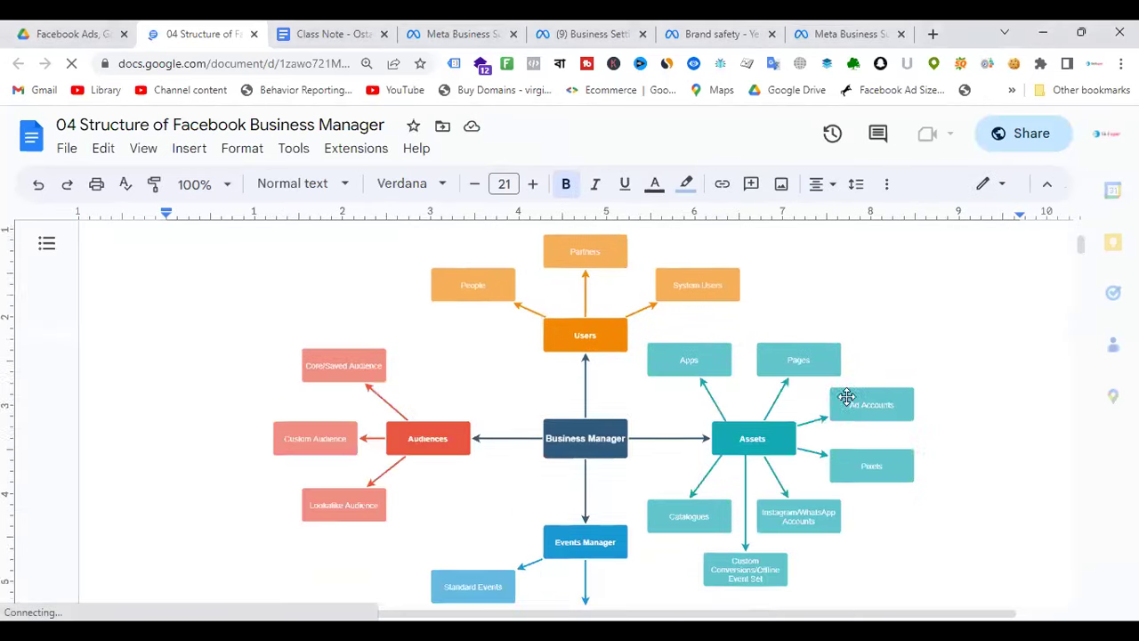
scroll(925, 376, "up", 1)
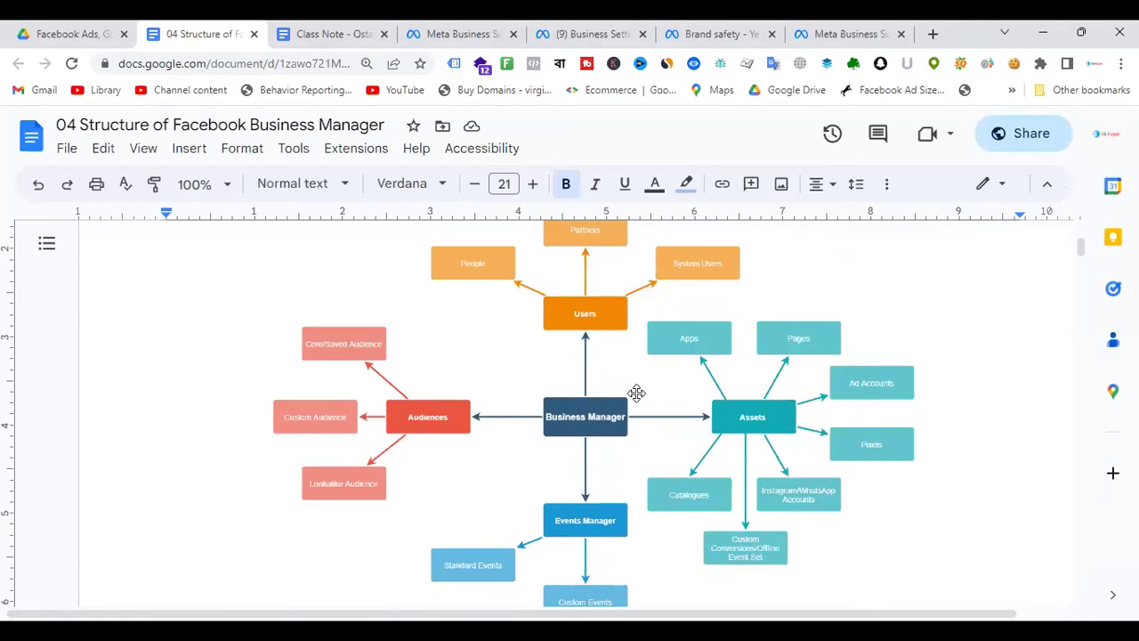
scroll(637, 424, "up", 1)
scroll(747, 414, "down", 1)
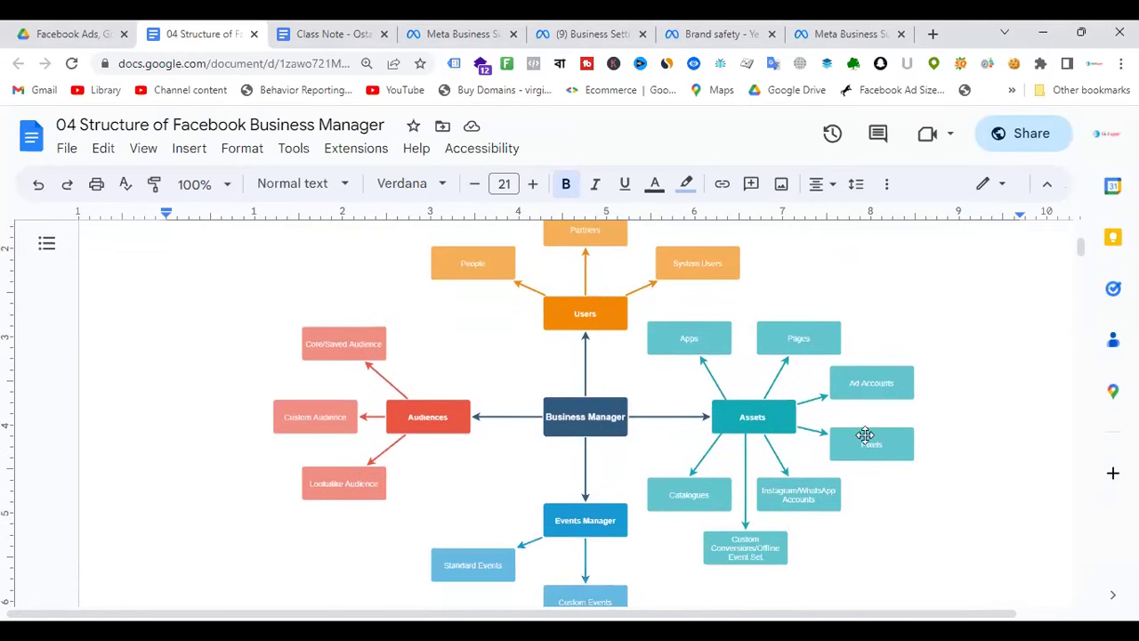
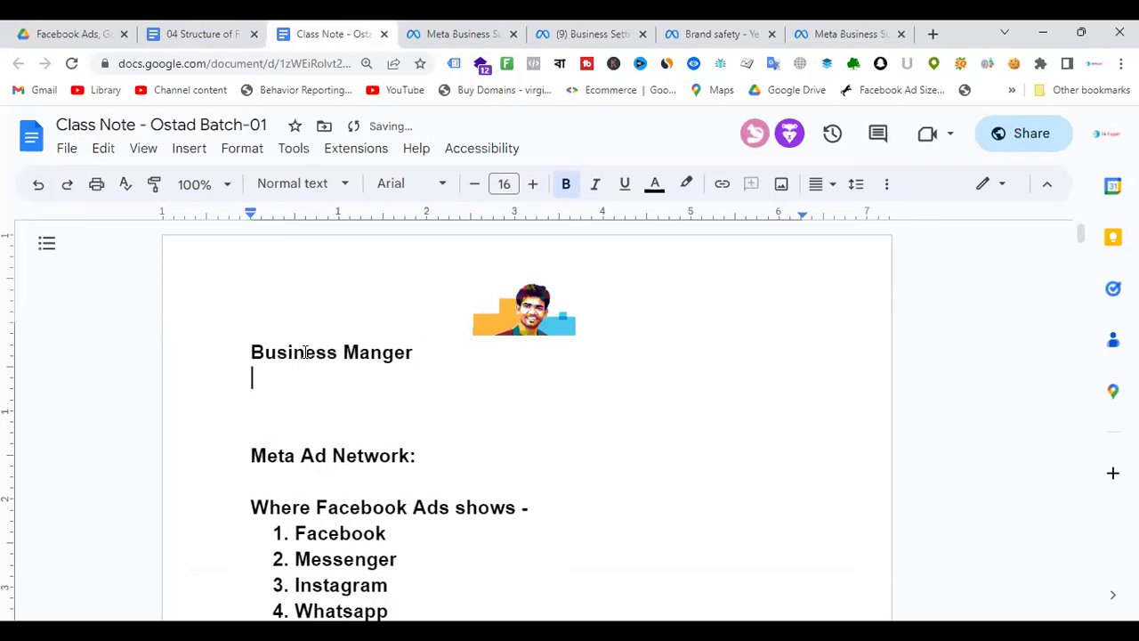
Add an Ad Manager line under the Business Manager line in the Class Note document and correct the misspelled word "Manger" to "Manager".
type("ger")
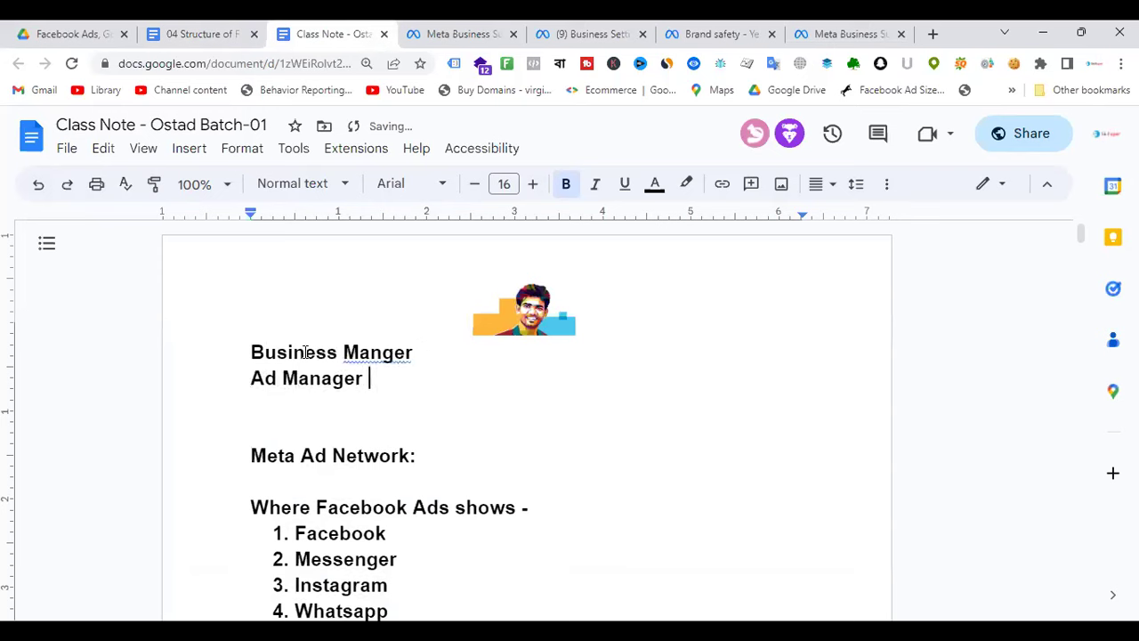
key("Return")
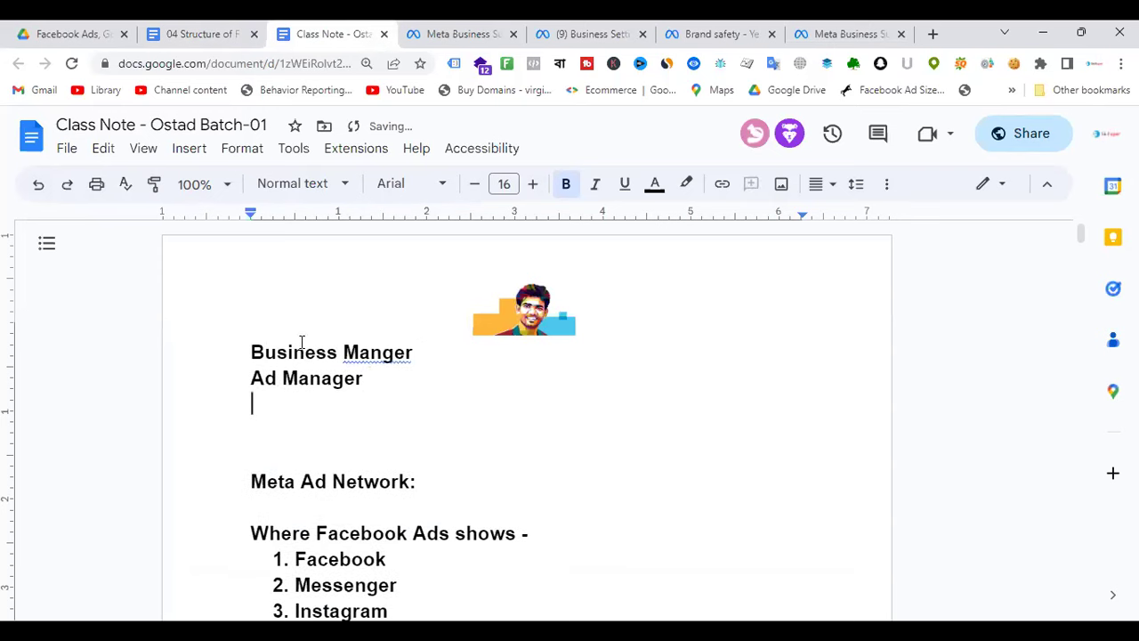
right_click(405, 354)
left_click(437, 405)
left_click(409, 391)
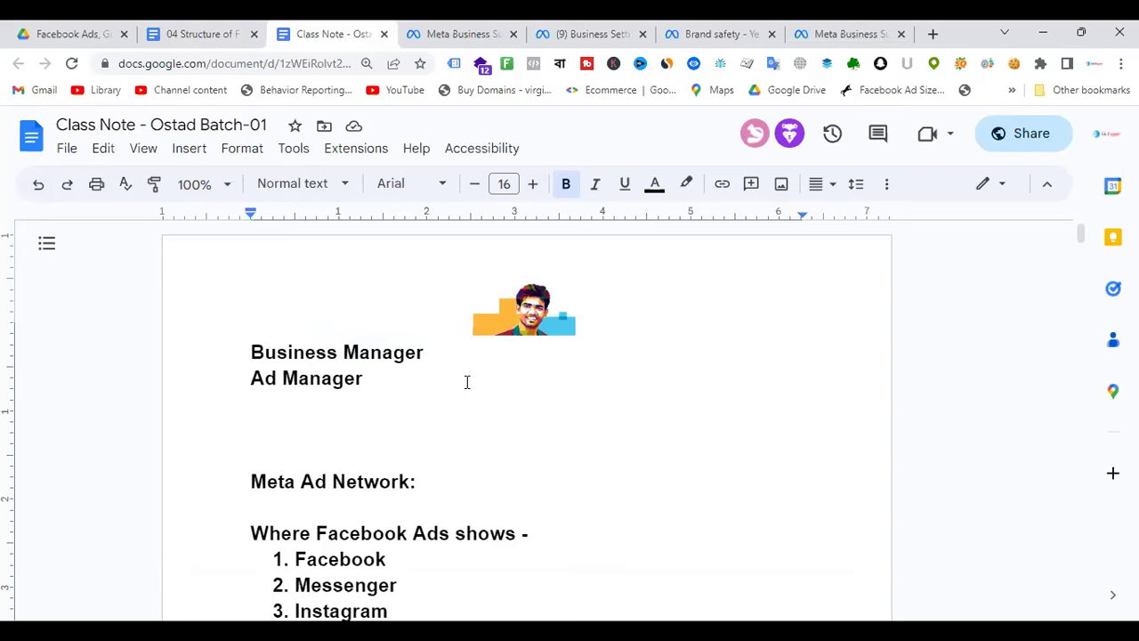
Add the line "Ad Account - Ad run" below the Ad Manager line in the Class Note document.
key("Return")
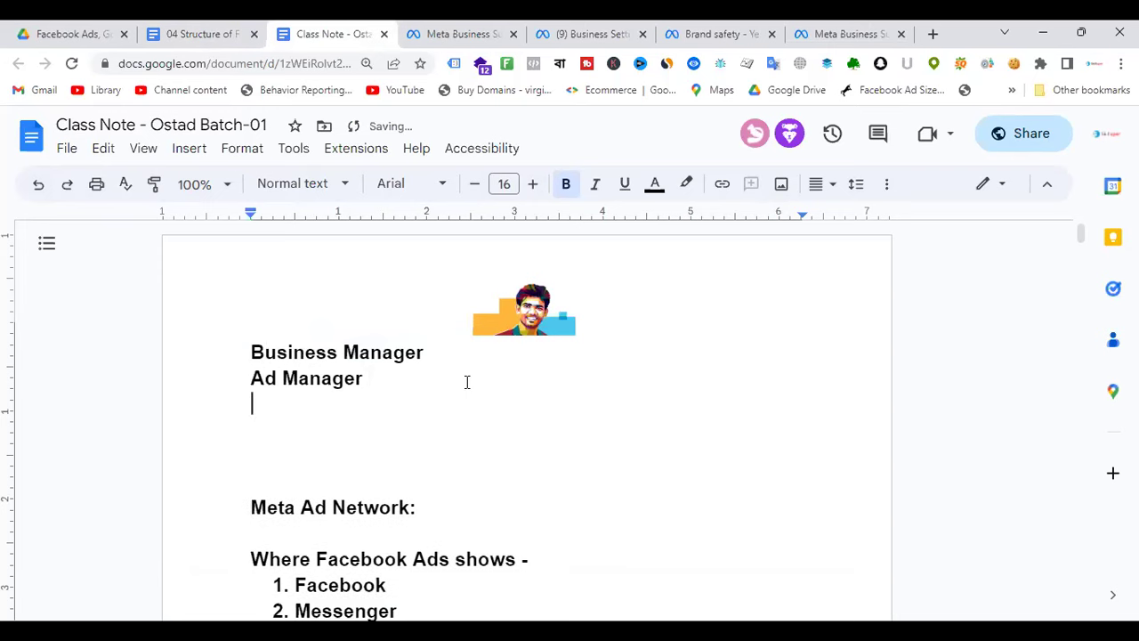
type("Ad Accou")
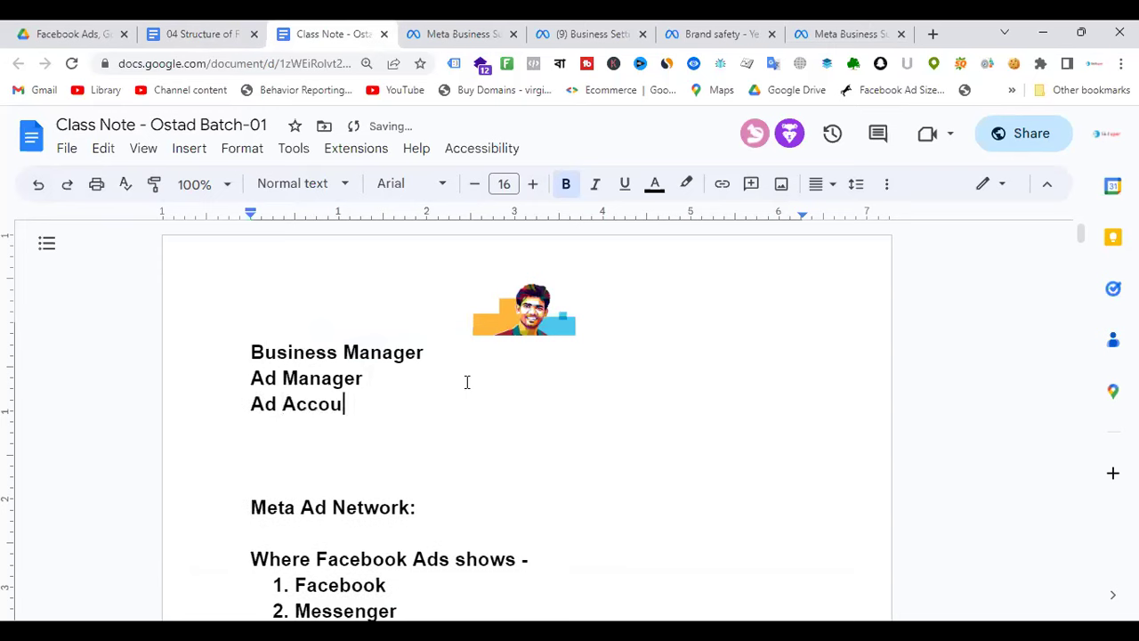
type("nt - Ad run")
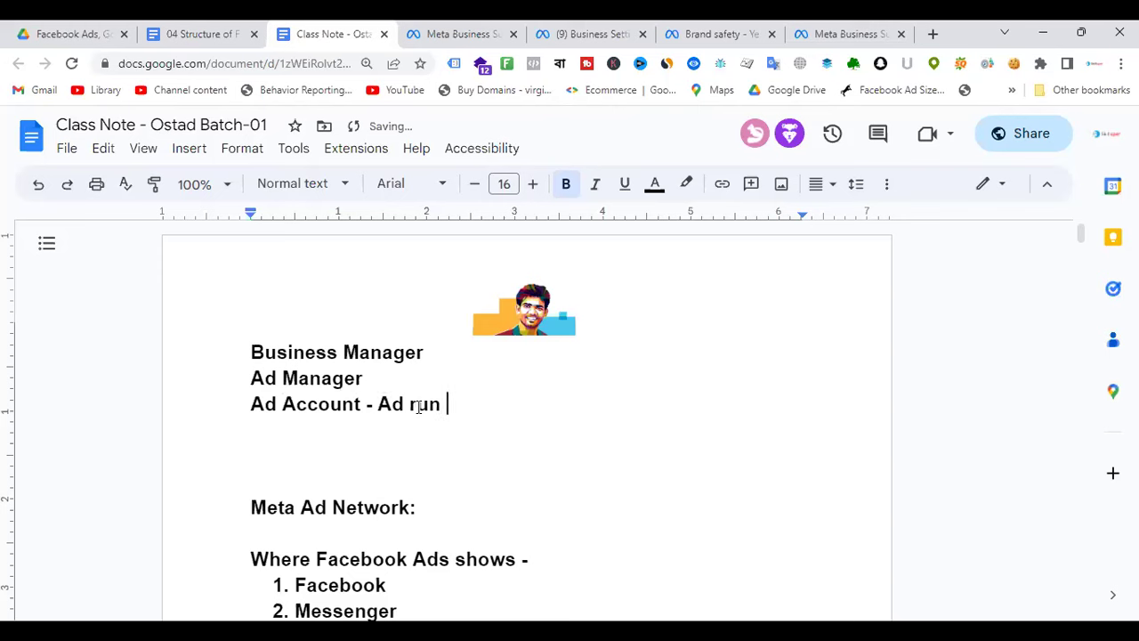
Append the short description "- ad manage" to the Ad Manager line.
left_click(415, 379)
key("BackSpace")
type("- as")
key("BackSpace")
key("BackSpace")
type("d manager")
key("BackSpace")
key("BackSpace")
key("BackSpace")
type("e")
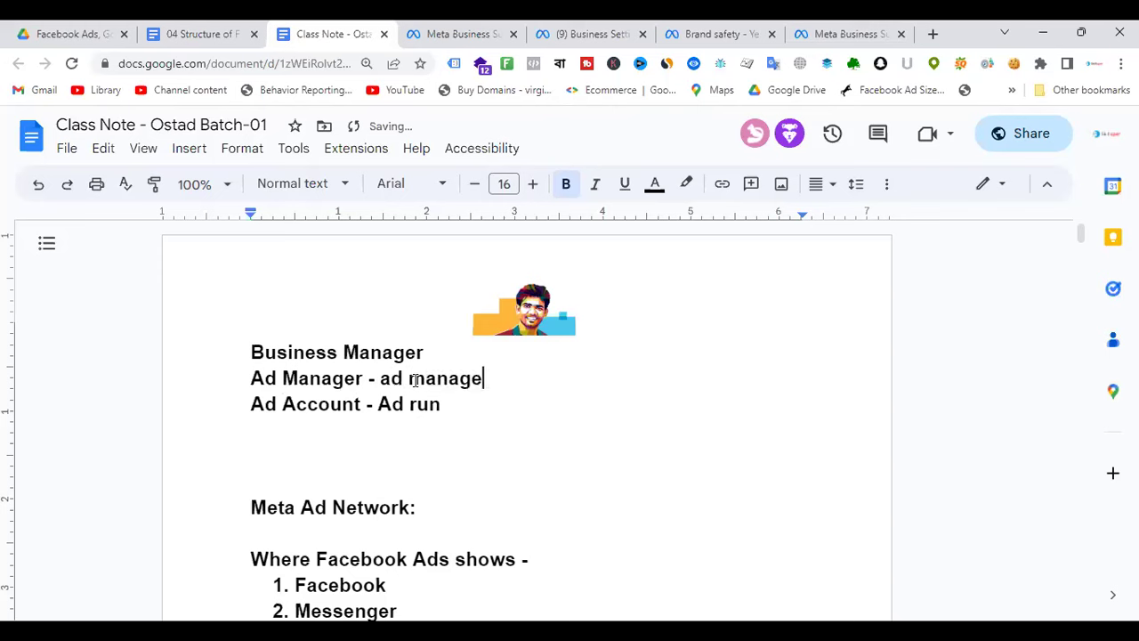
Append the description "- manage whole things" to the Business Manager line.
left_click(455, 356)
type("- ")
type("wh")
key("BackSpace")
key("BackSpace")
type("manage who")
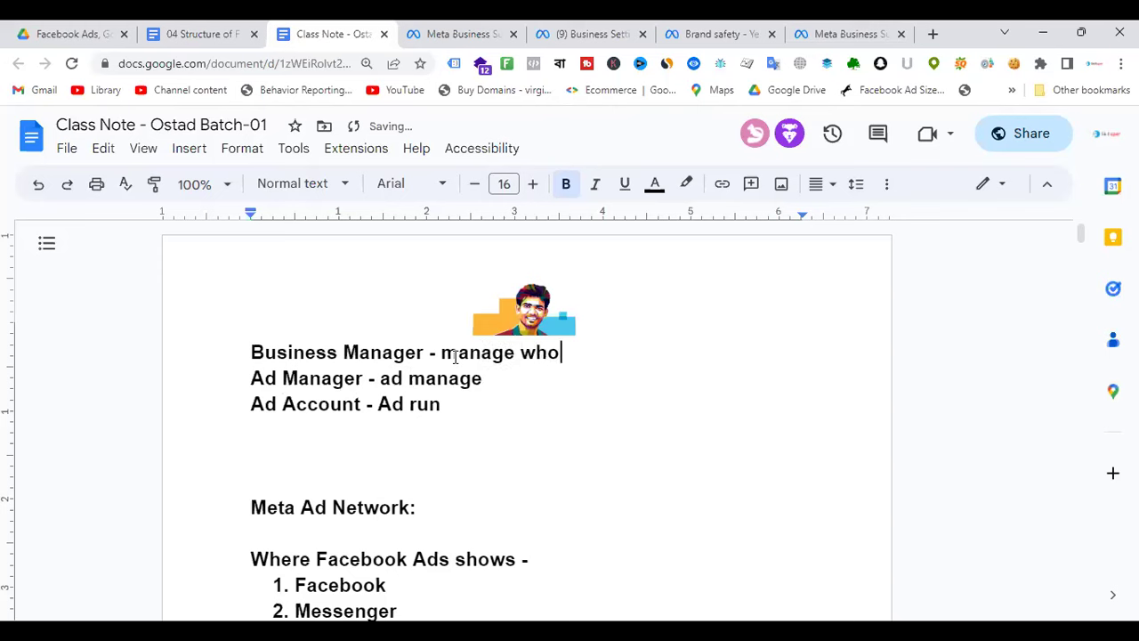
type("le thing")
key("BackSpace")
type("s")
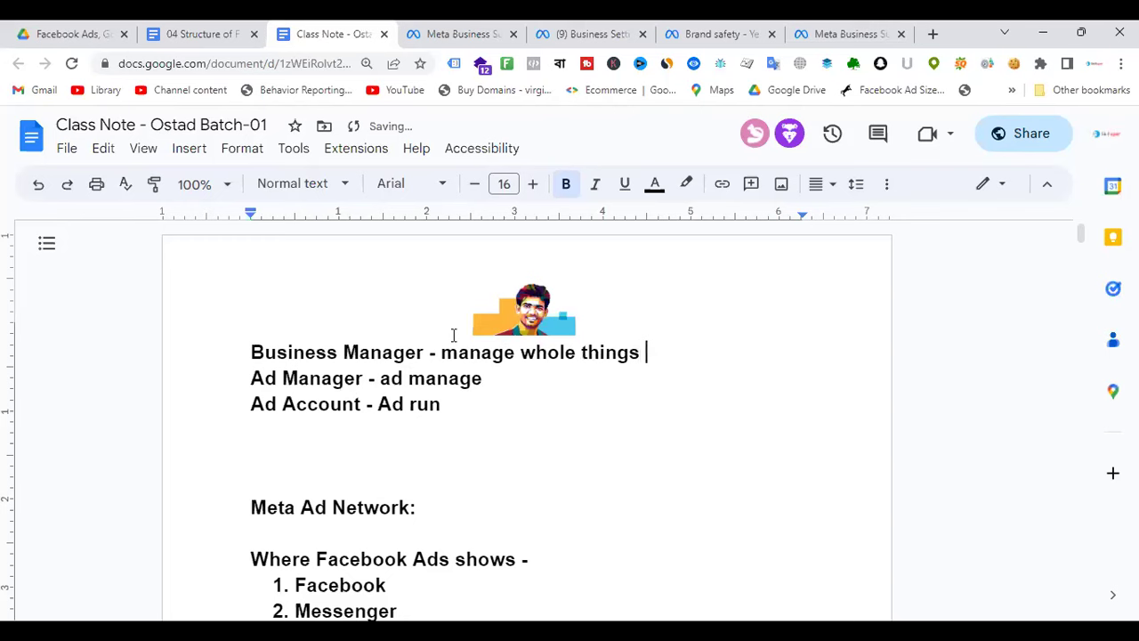
Review the Business Manager, Ad Manager and Ad Account lines one by one by highlighting each in the notes.
left_click_drag(254, 356, 434, 351)
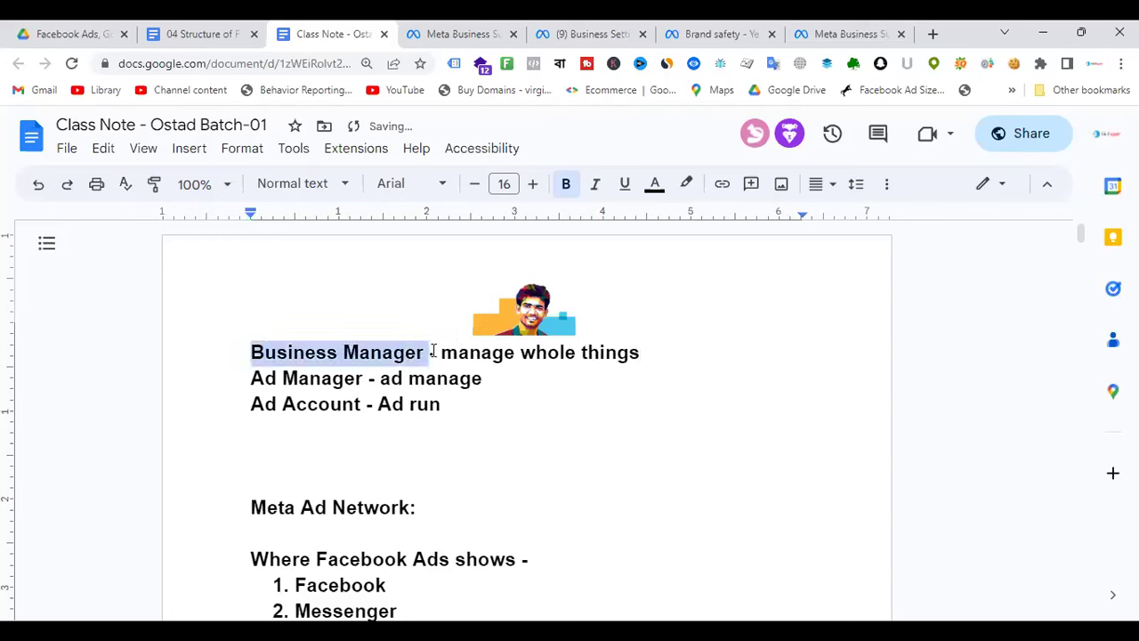
left_click(481, 356)
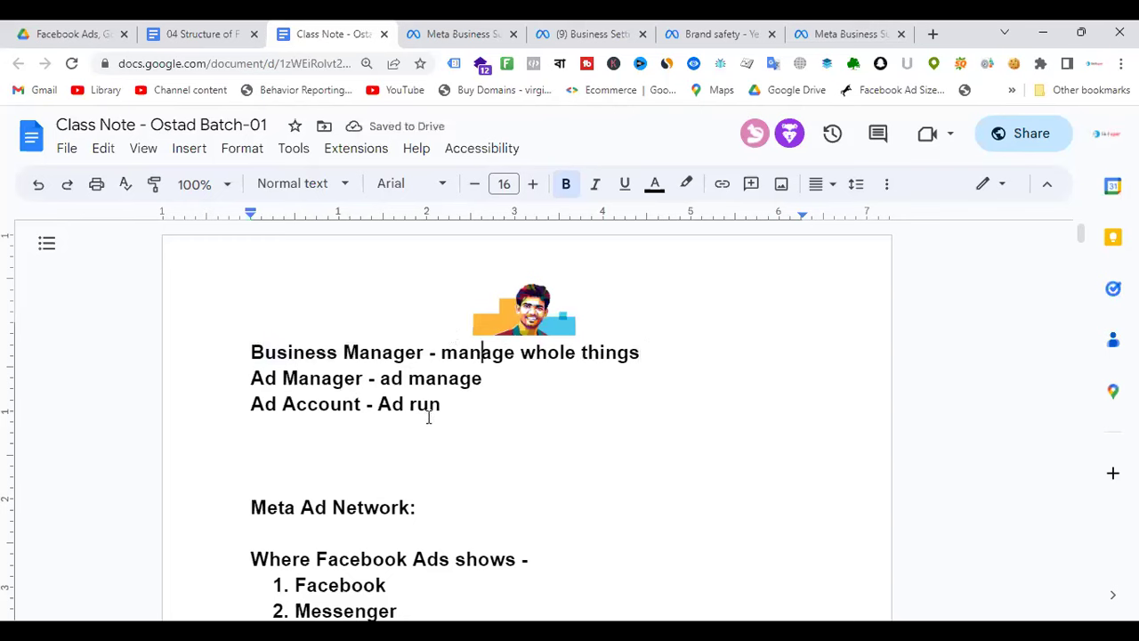
left_click_drag(251, 378, 510, 377)
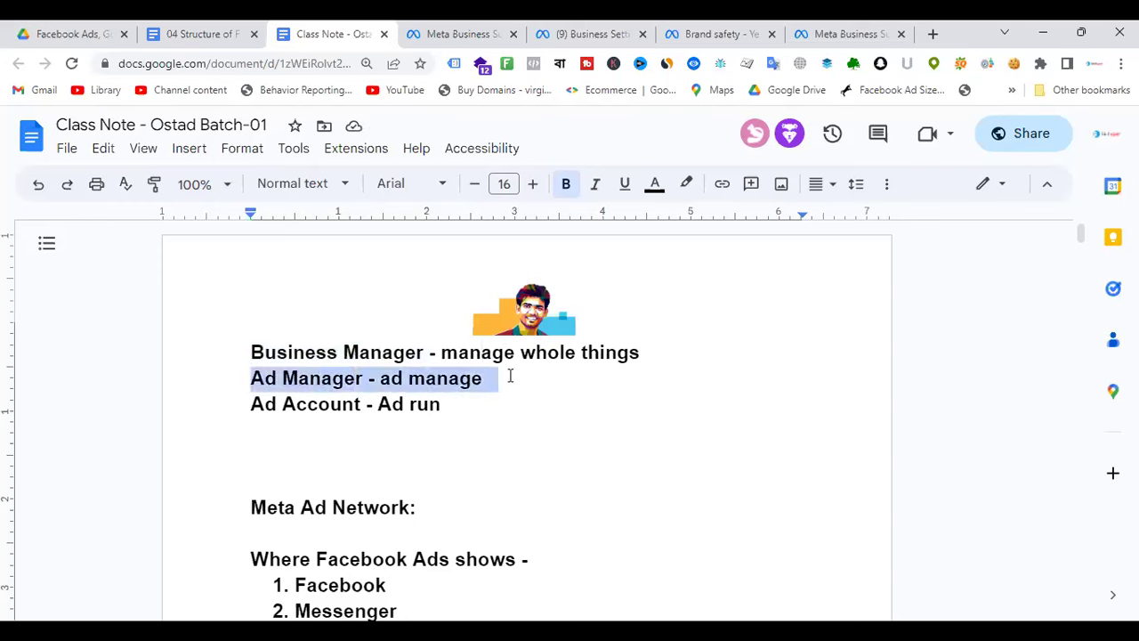
left_click(538, 384)
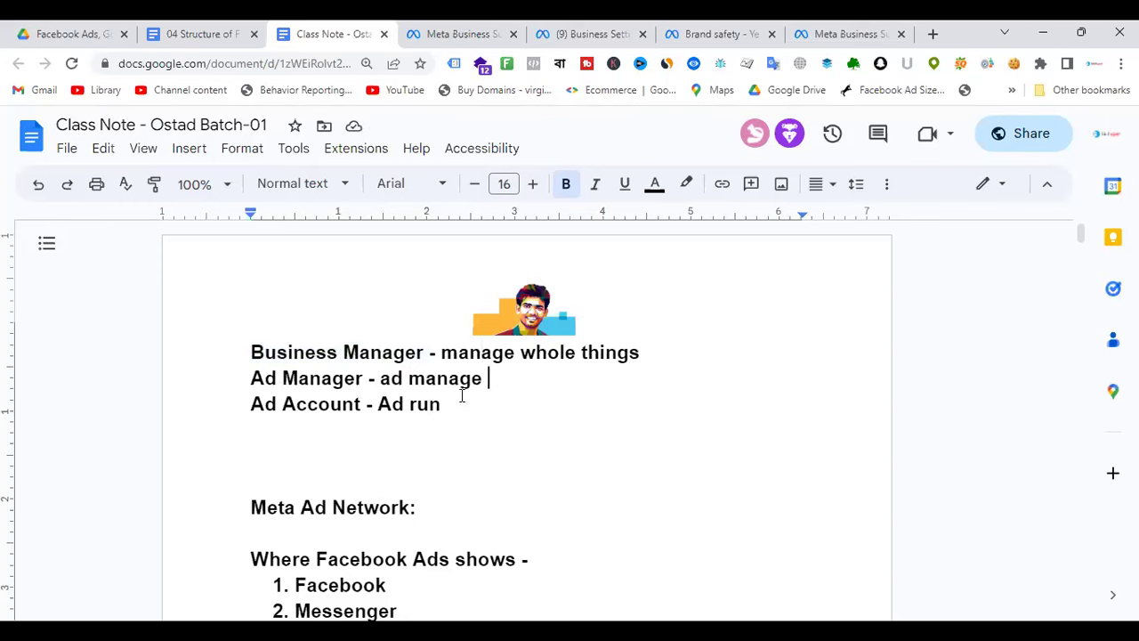
left_click_drag(250, 403, 219, 412)
left_click(506, 404)
left_click(336, 407)
left_click(444, 403)
Switch to YeaRaab's Business settings in Meta, open the Business info page and examine the Ad Account Creation Limit.
left_click(491, 32)
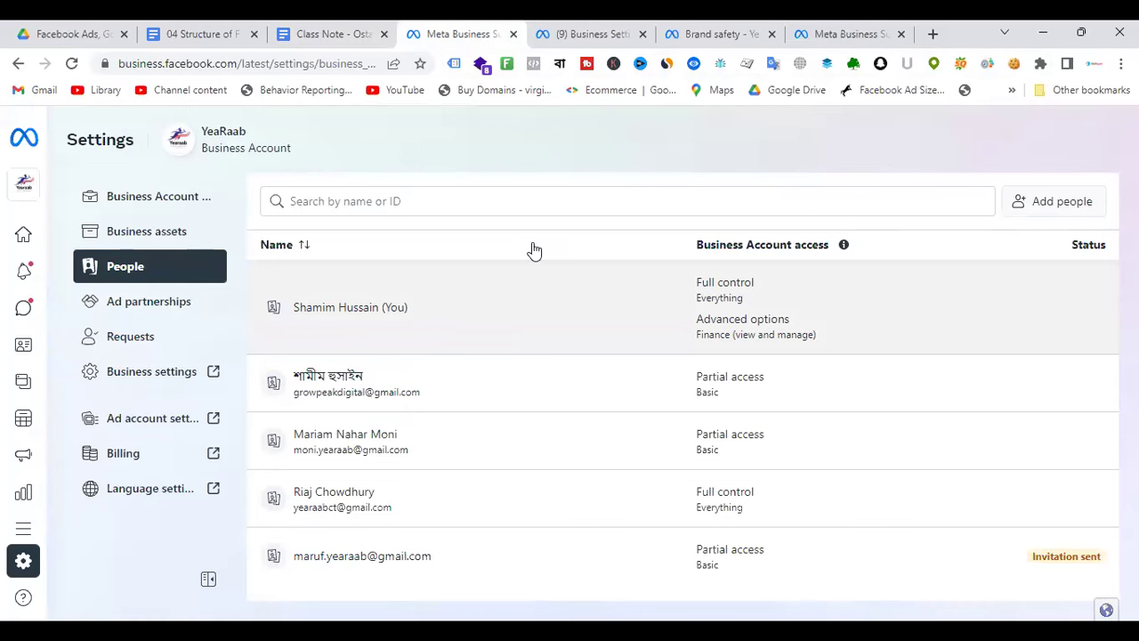
left_click(608, 25)
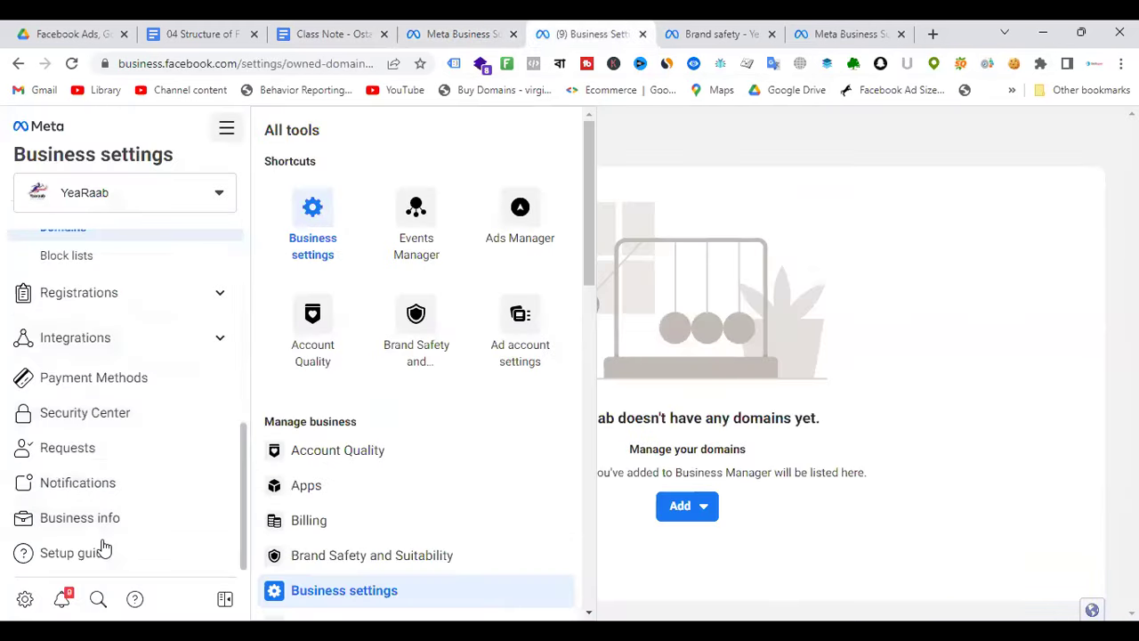
left_click(108, 521)
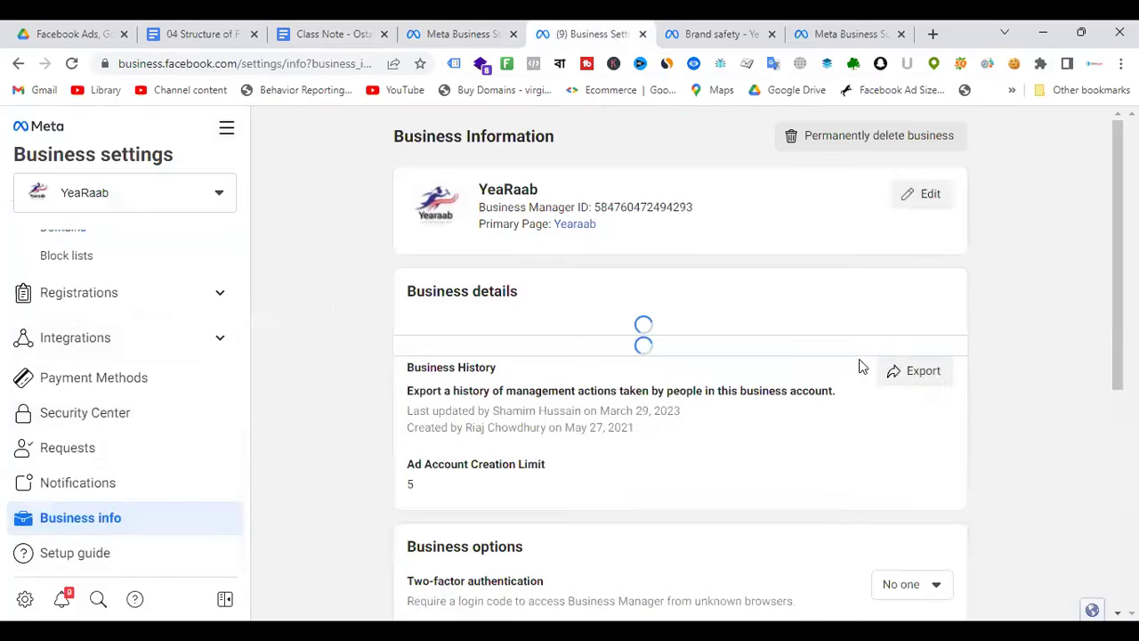
scroll(801, 389, "down", 5)
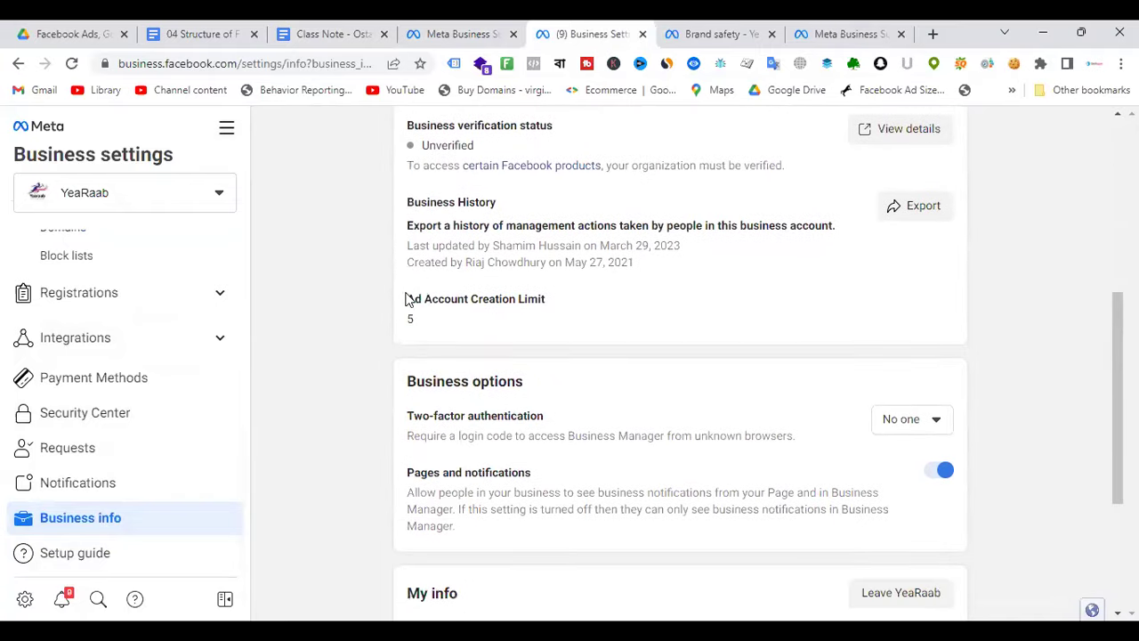
left_click_drag(406, 300, 431, 303)
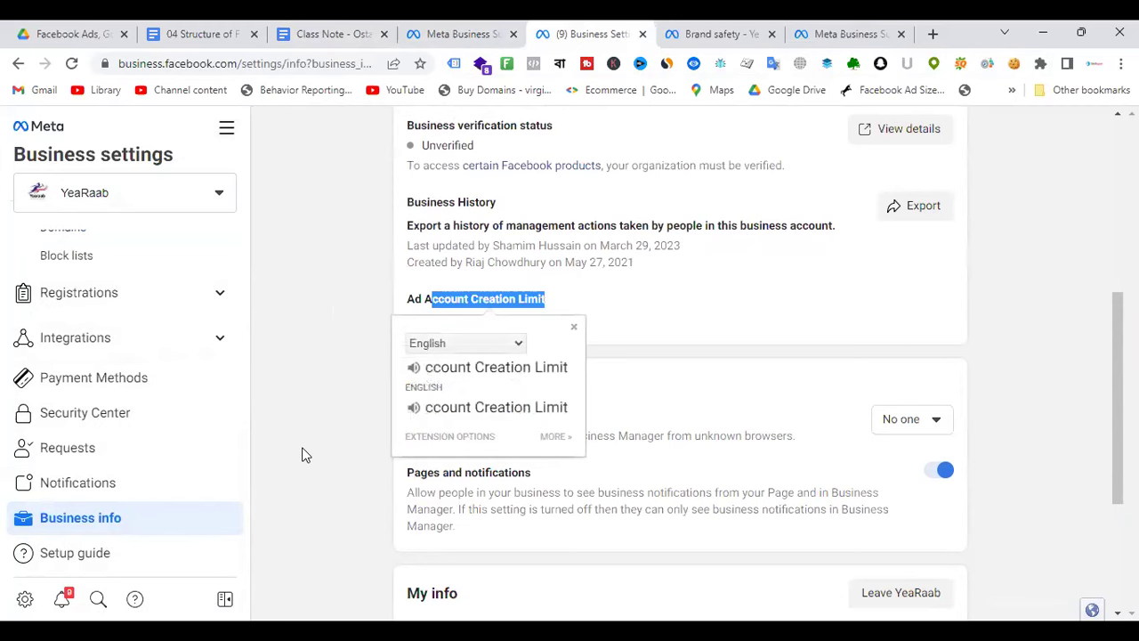
left_click(762, 295)
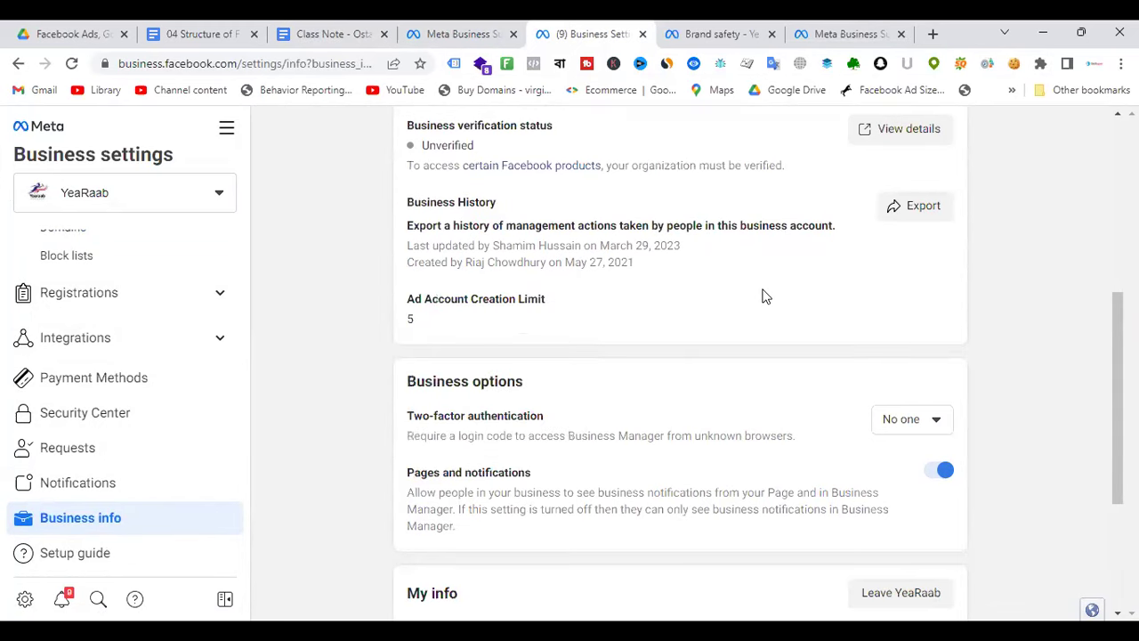
View YeaRaab's Pages list in Business settings, and return to Business info to look through the business details and account sections.
scroll(142, 330, "up", 5)
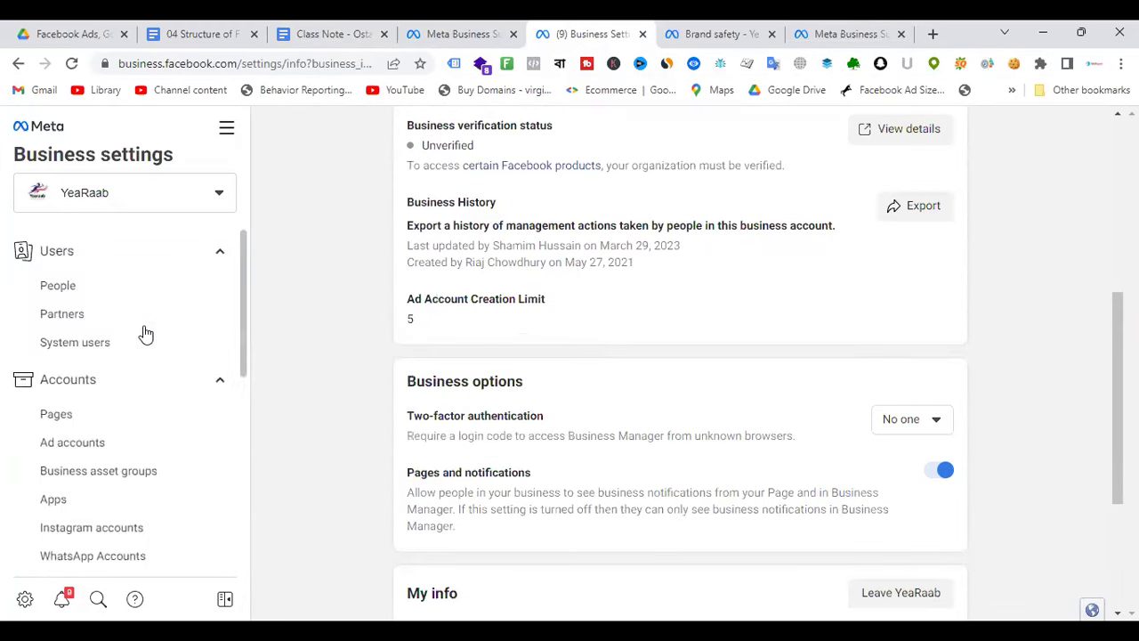
left_click(74, 420)
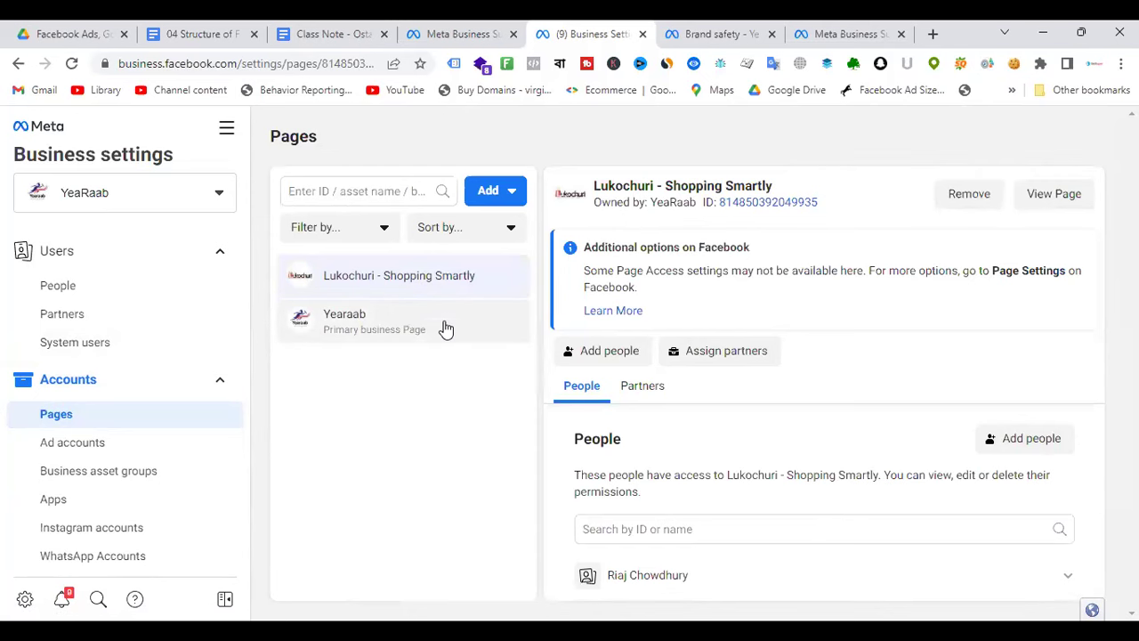
scroll(122, 448, "down", 5)
left_click(105, 525)
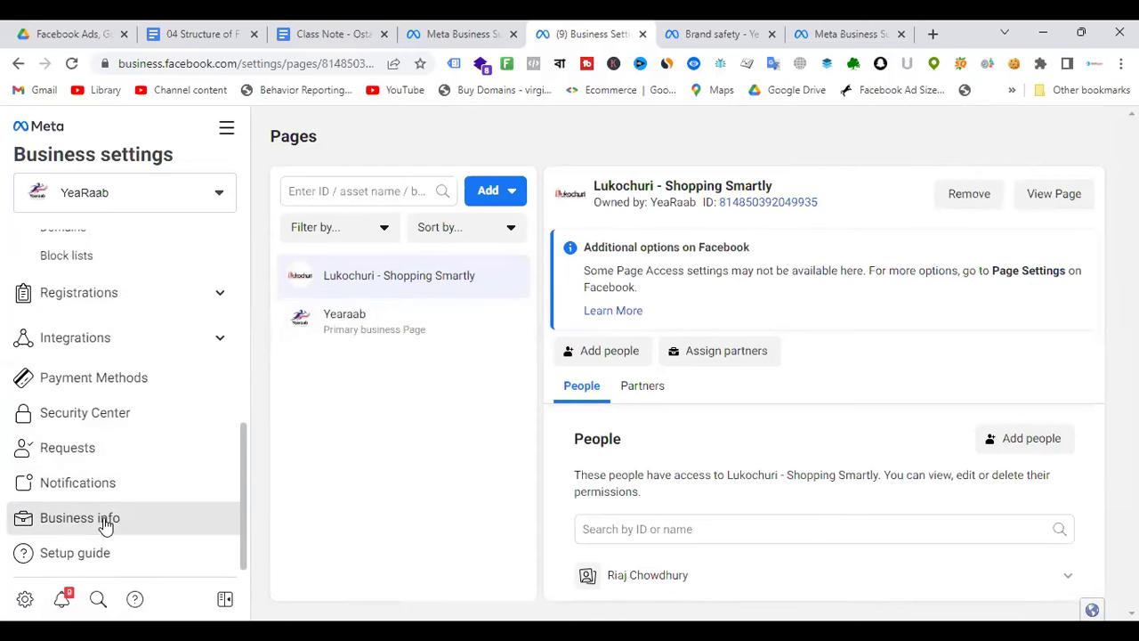
scroll(619, 385, "down", 3)
scroll(608, 383, "up", 1)
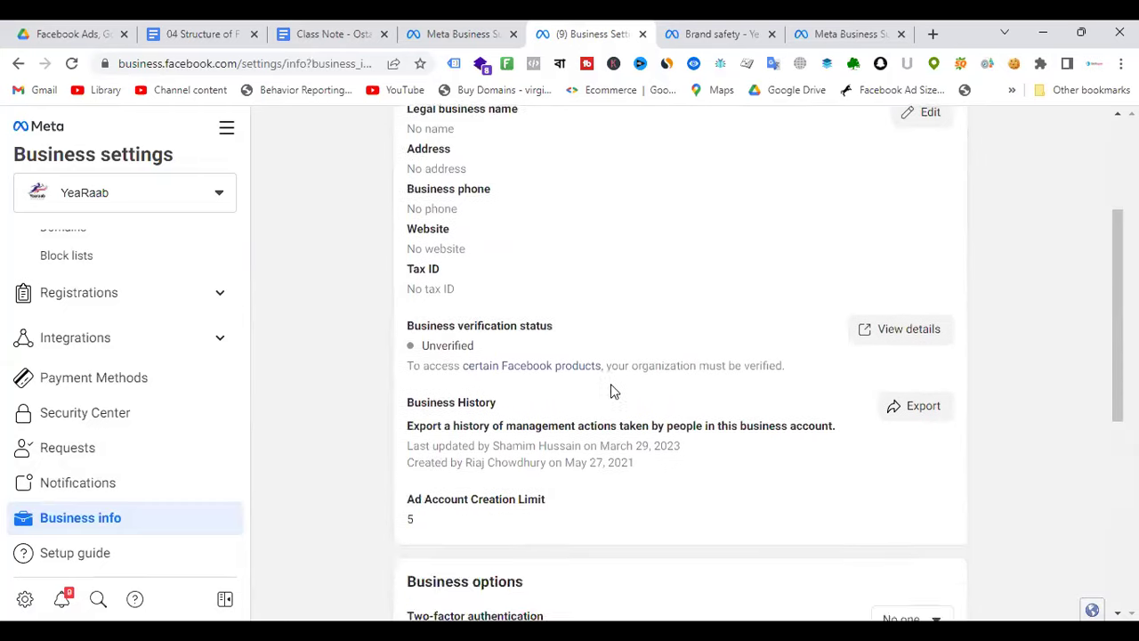
scroll(610, 388, "down", 2)
scroll(178, 303, "up", 1)
scroll(196, 294, "up", 4)
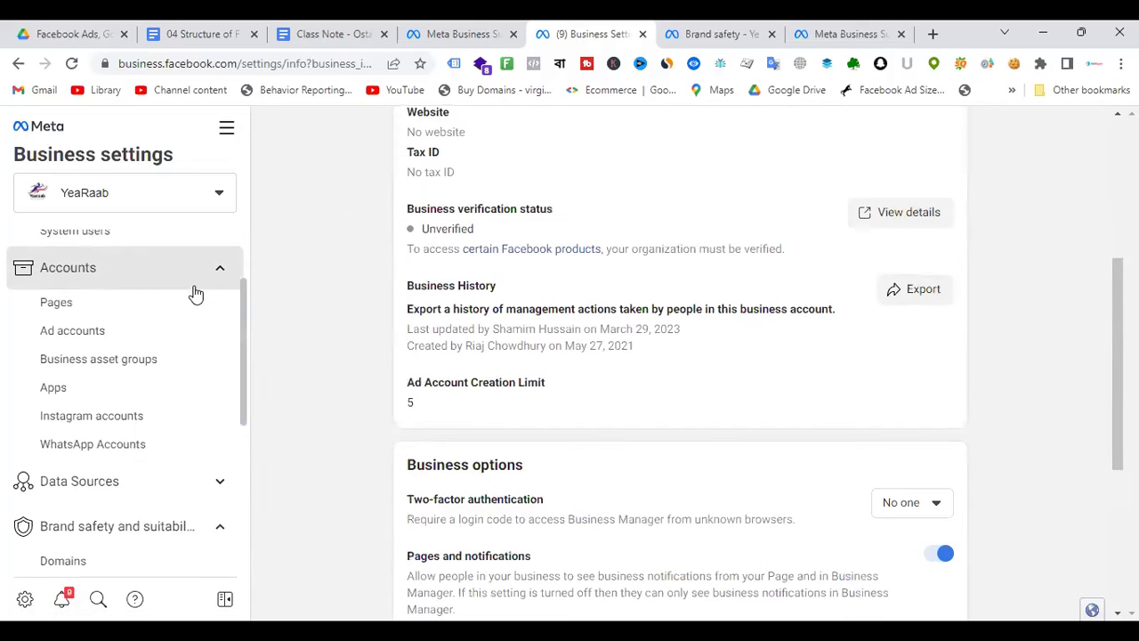
scroll(196, 293, "up", 2)
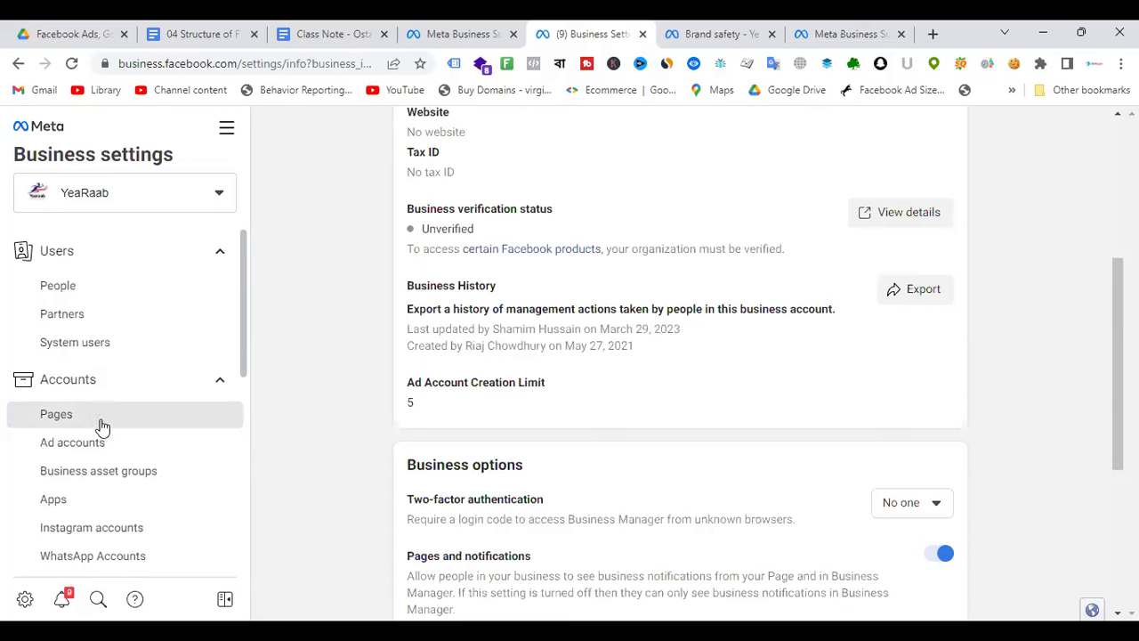
Highlight the Ad Account Creation Limit and its value in Business info, and open YeaRaab's Ad accounts list.
left_click_drag(574, 390, 409, 397)
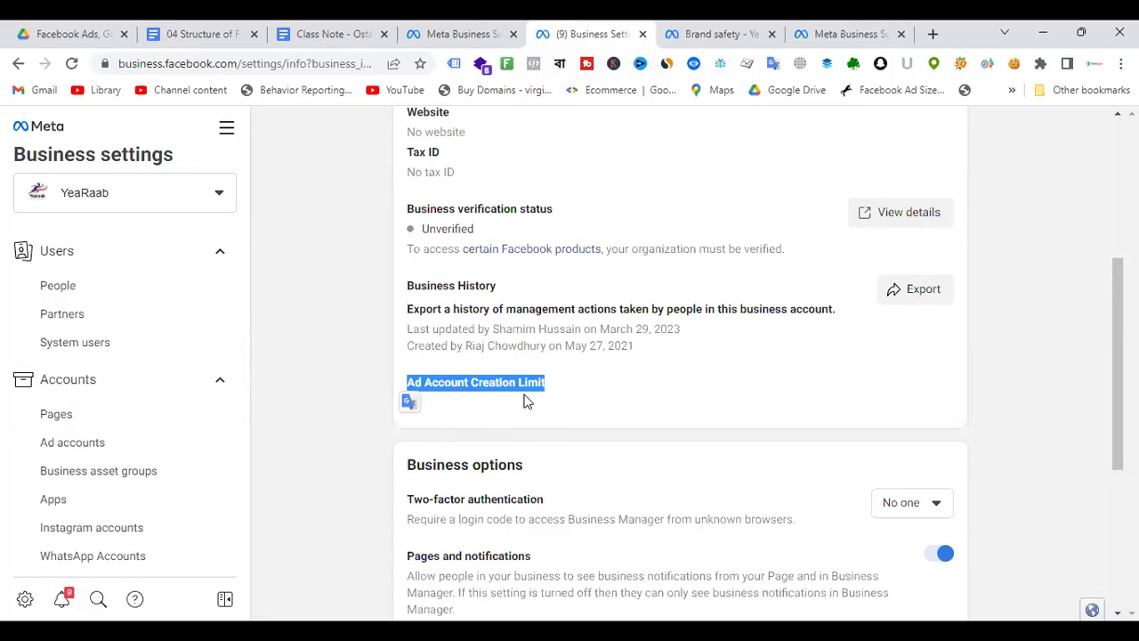
left_click(602, 399)
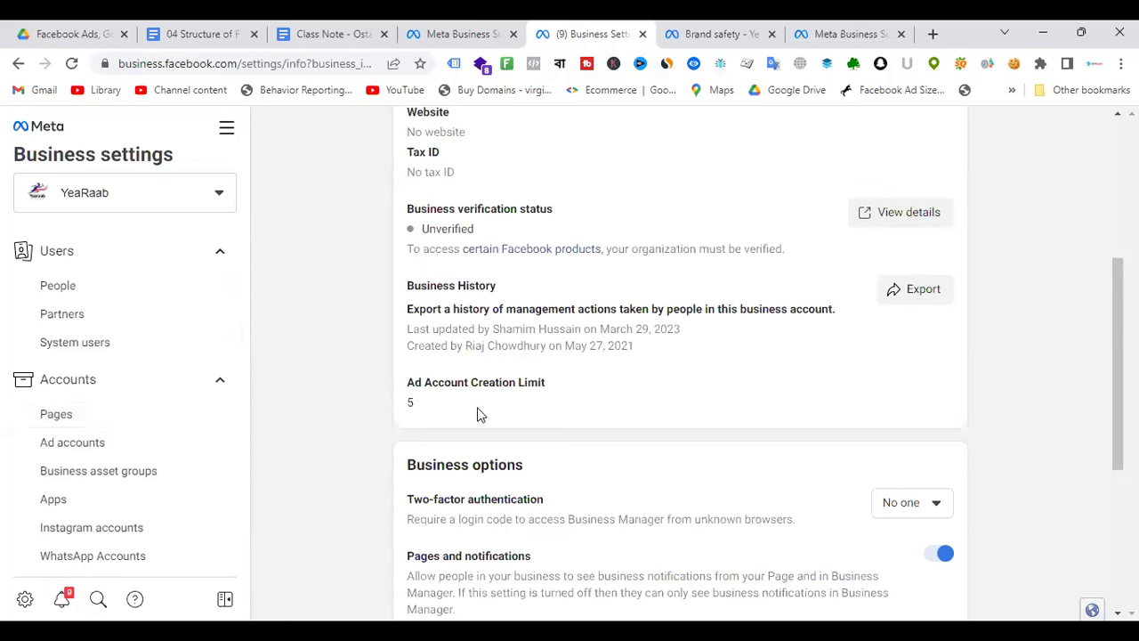
left_click_drag(441, 406, 406, 396)
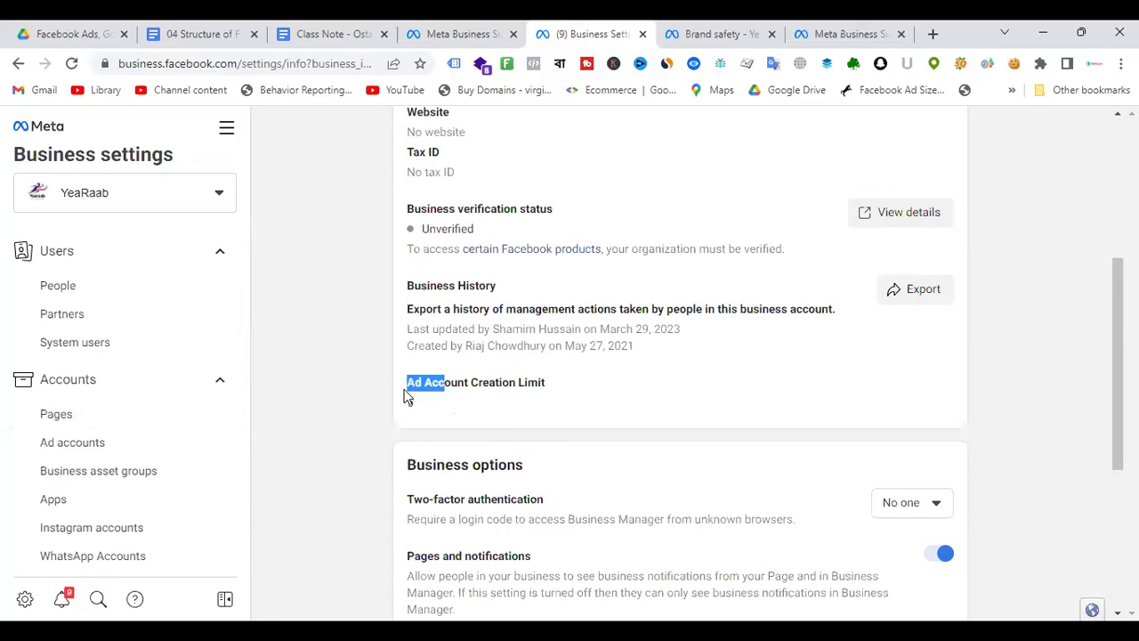
left_click(597, 400)
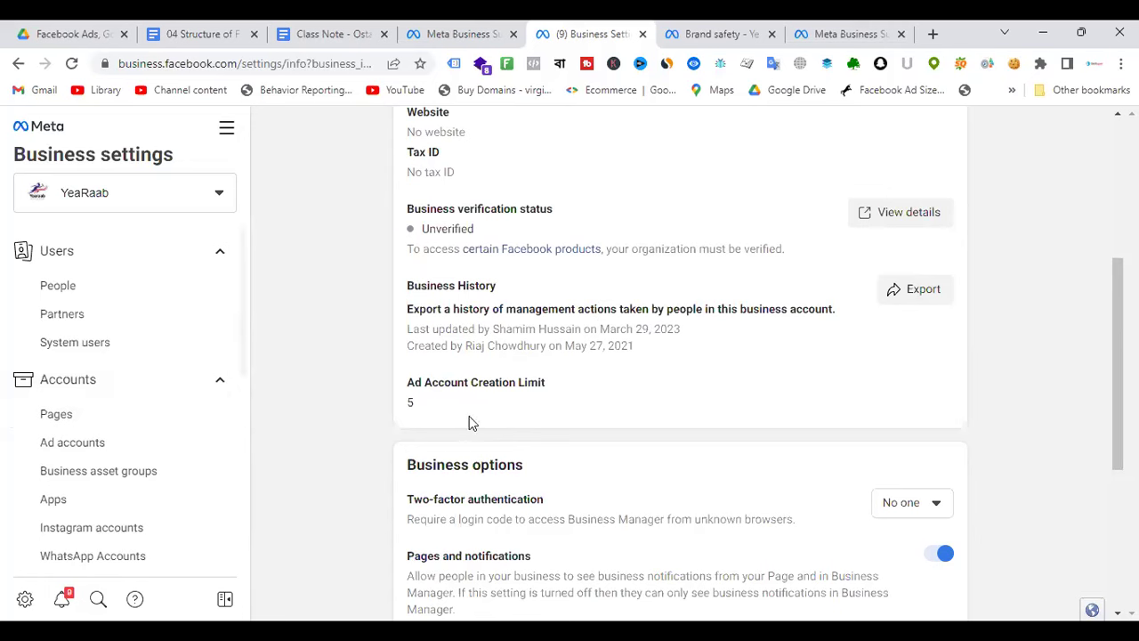
left_click_drag(442, 415, 407, 400)
left_click(531, 416)
left_click_drag(422, 413, 407, 390)
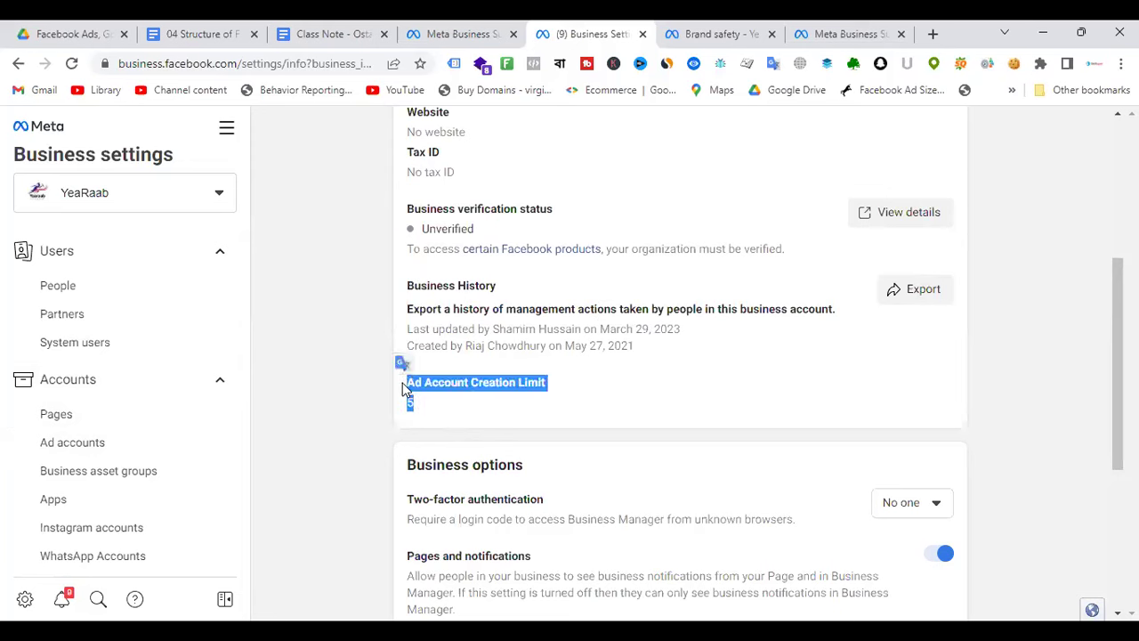
left_click(612, 403)
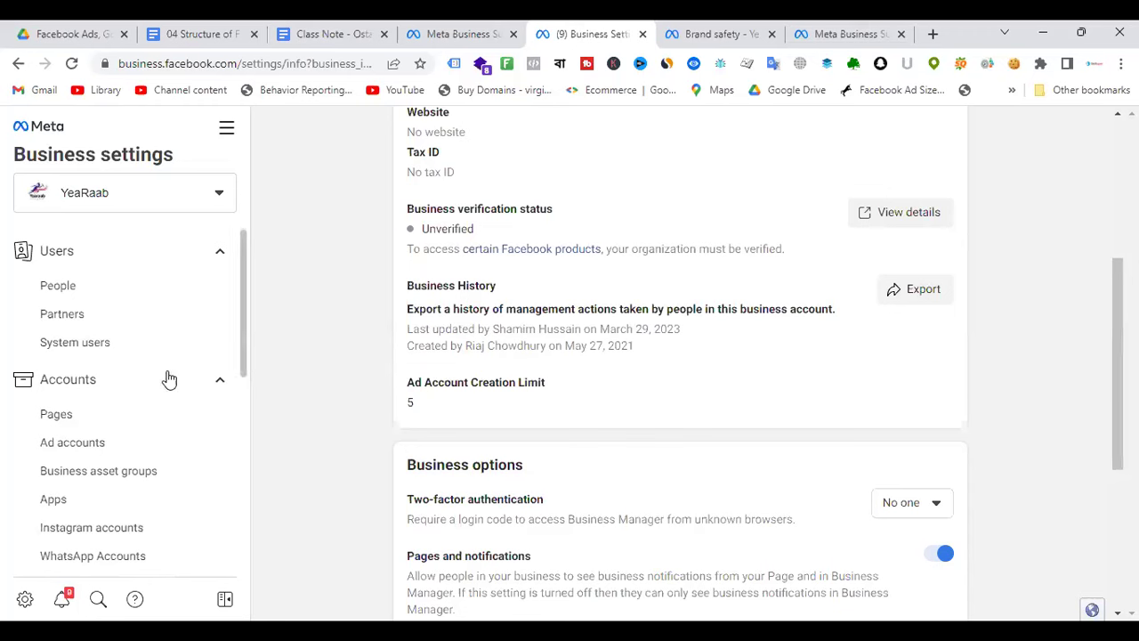
left_click(72, 442)
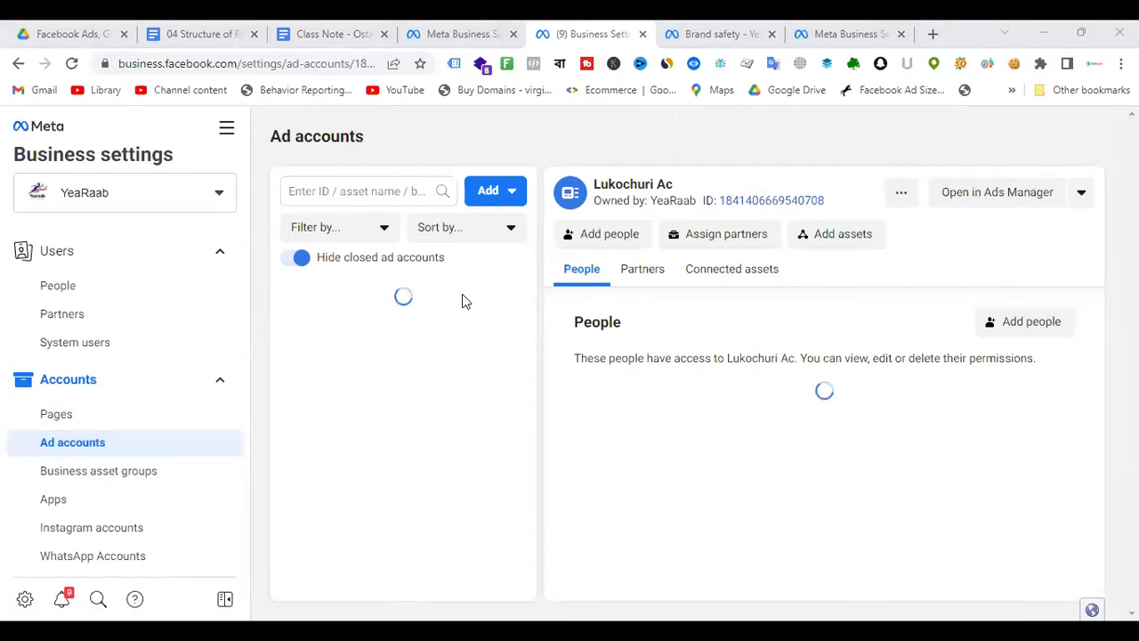
Return to the Class Note document, highlight the Ad Account term and place the cursor on the blank line beneath it.
left_click(320, 33)
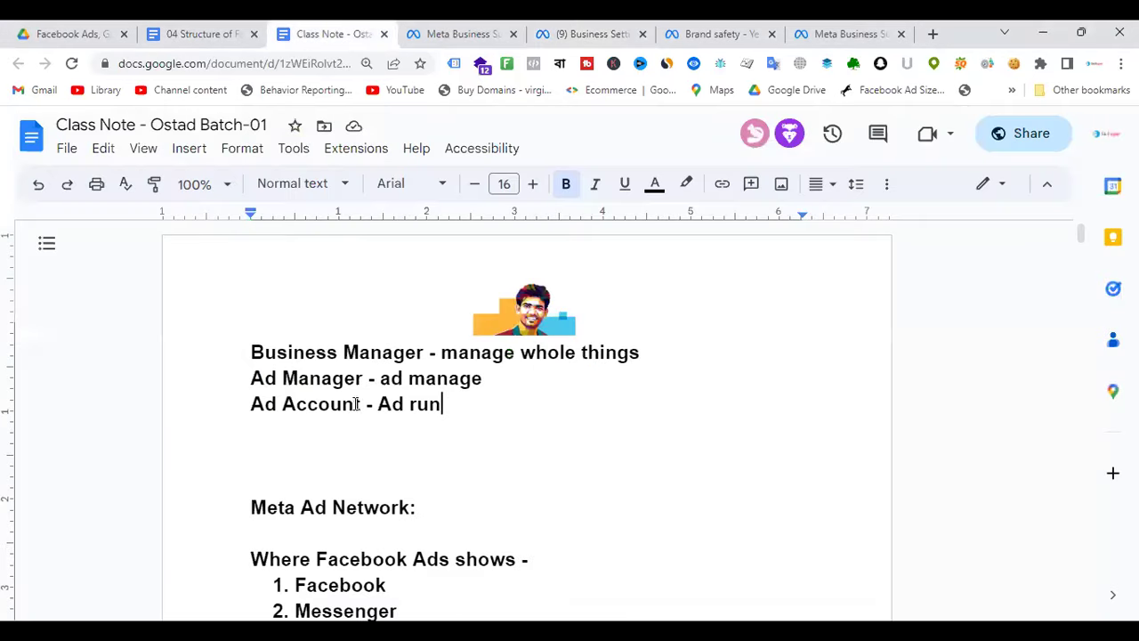
left_click_drag(360, 404, 228, 409)
left_click(370, 428)
left_click_drag(366, 404, 240, 404)
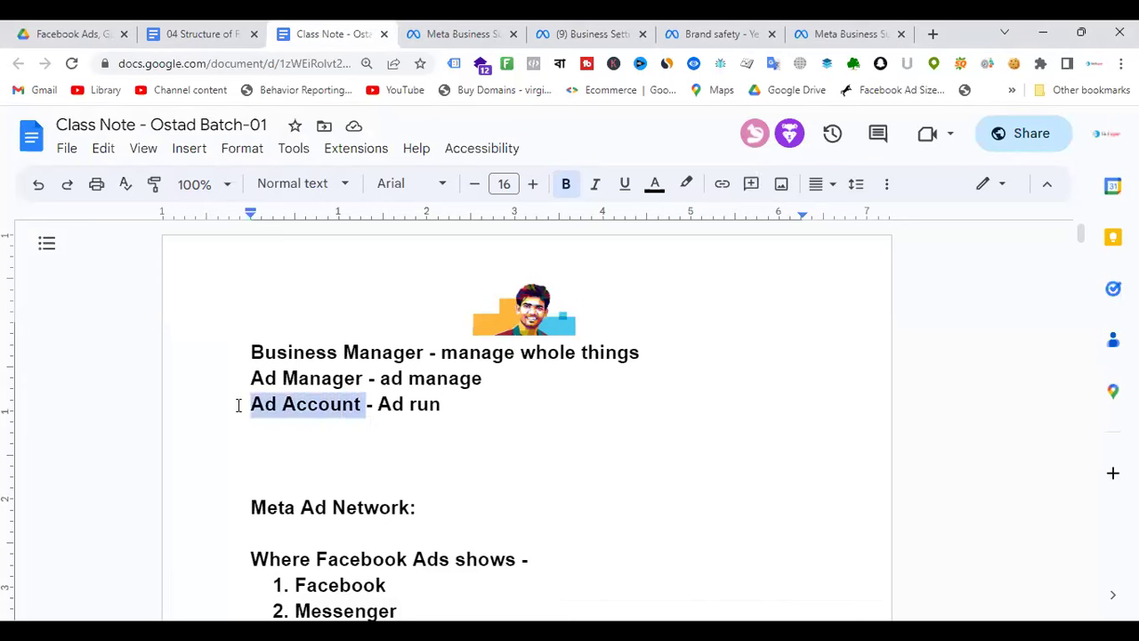
left_click(353, 435)
left_click_drag(365, 406, 215, 407)
left_click(397, 435)
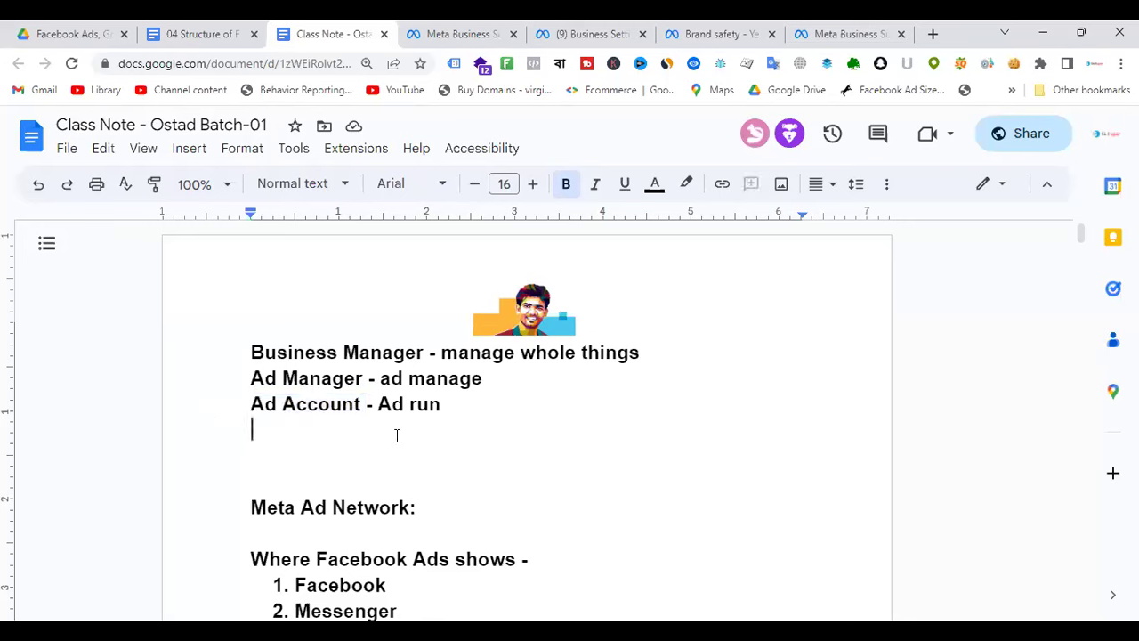
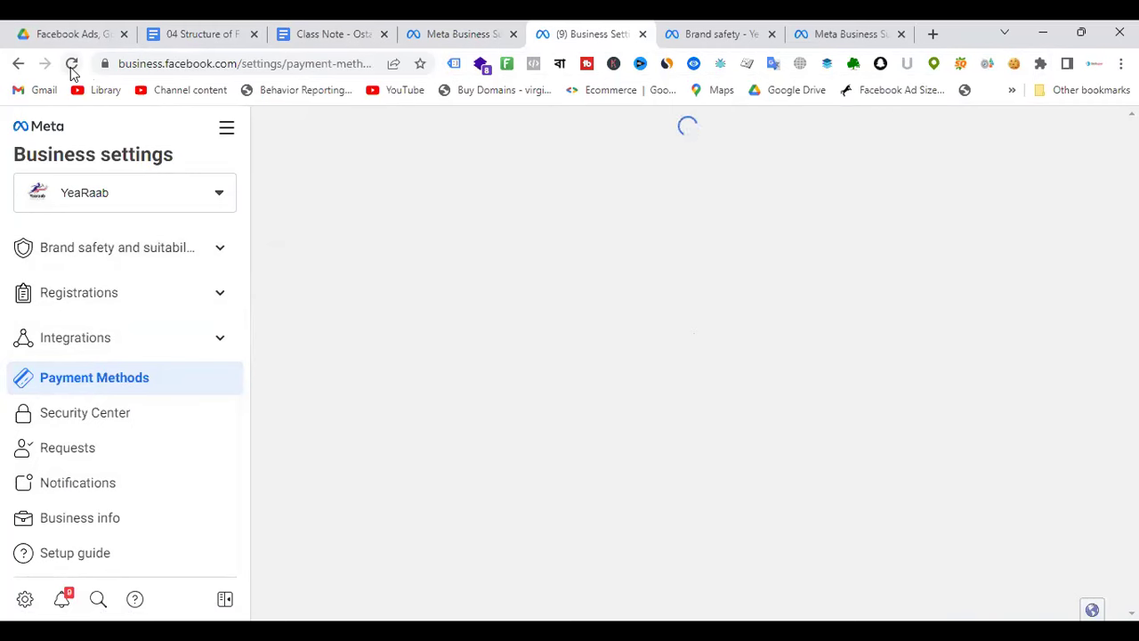
Reload YeaRaab's Payment Methods page in Business settings and look through the available settings sections.
left_click(72, 64)
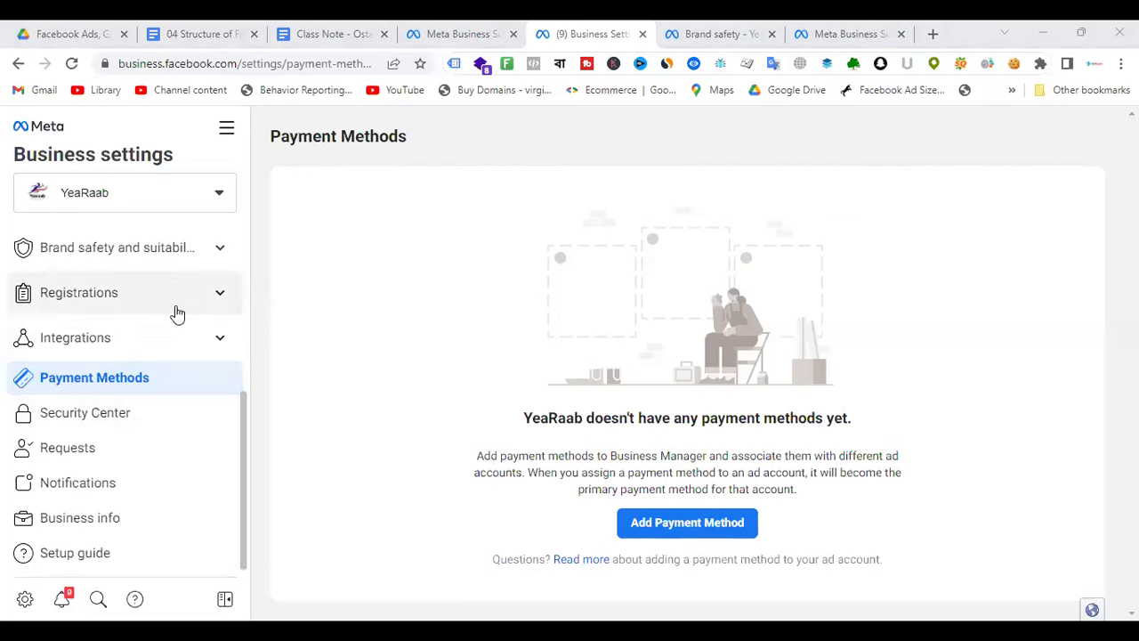
scroll(177, 312, "up", 3)
scroll(177, 312, "down", 3)
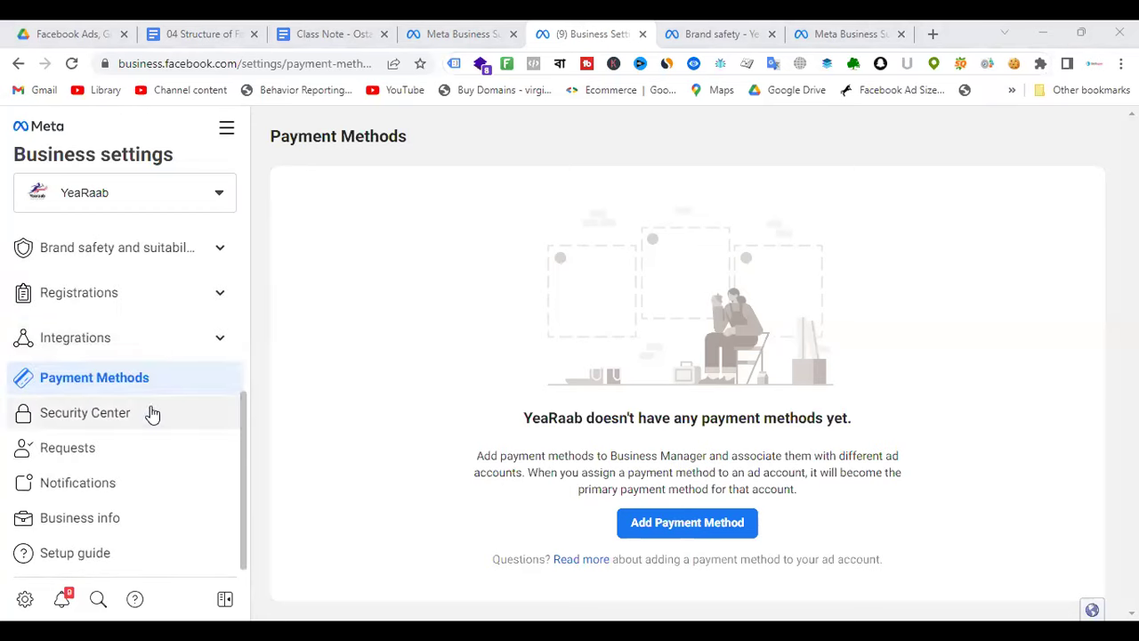
View the Online banking and Debit or credit card options for adding a payment method, look at the card details form, and close it unsaved.
left_click(720, 527)
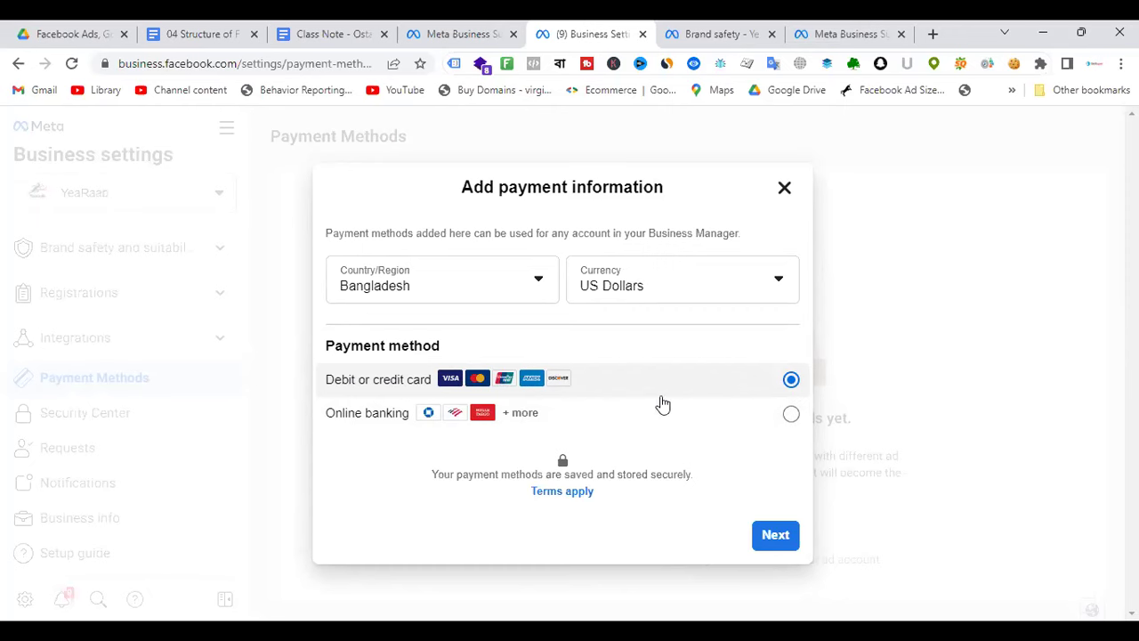
left_click(527, 418)
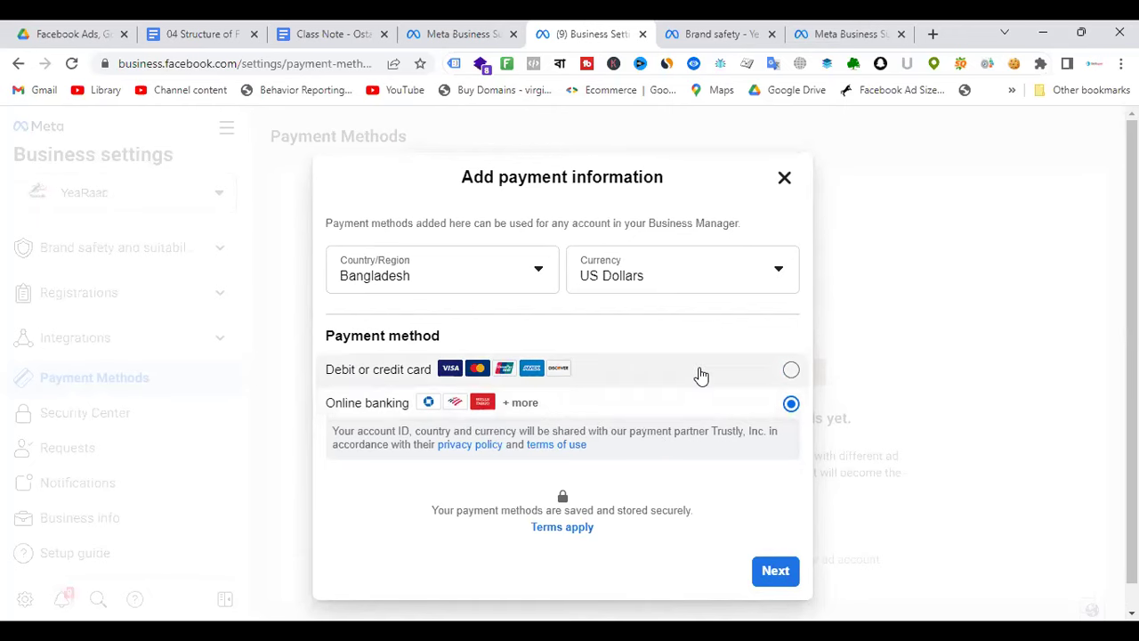
left_click(790, 370)
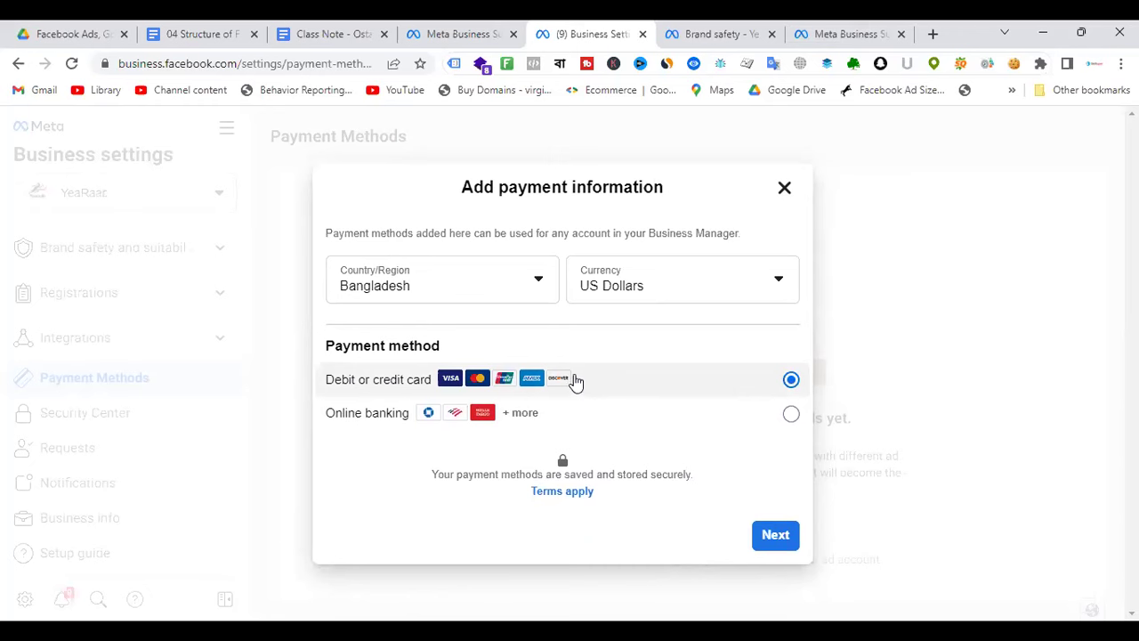
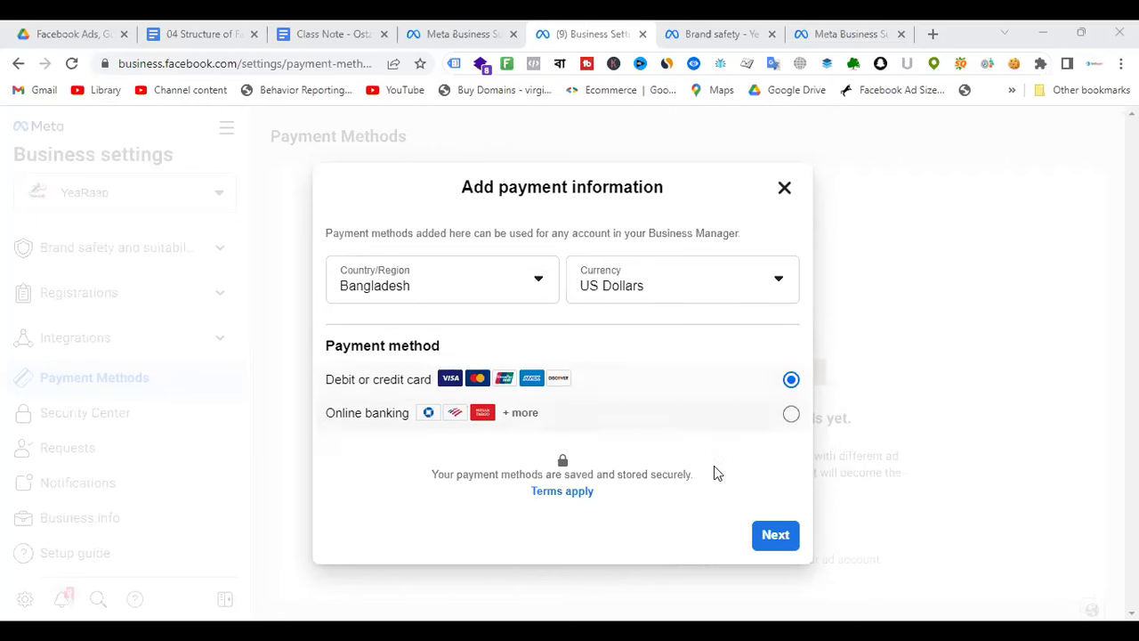
left_click(775, 534)
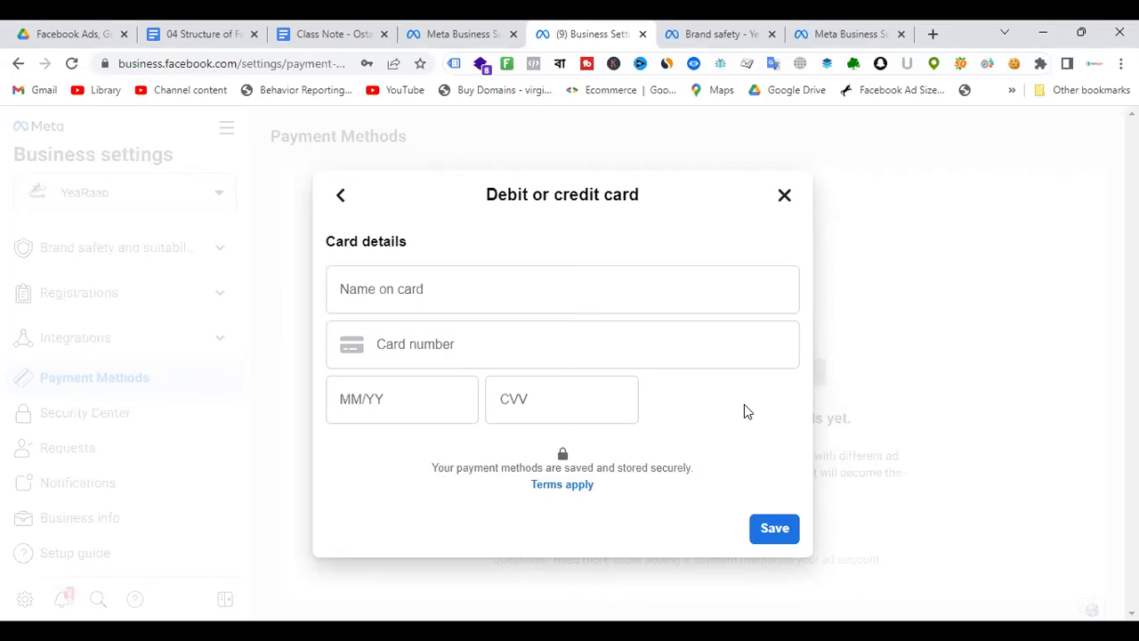
left_click(782, 196)
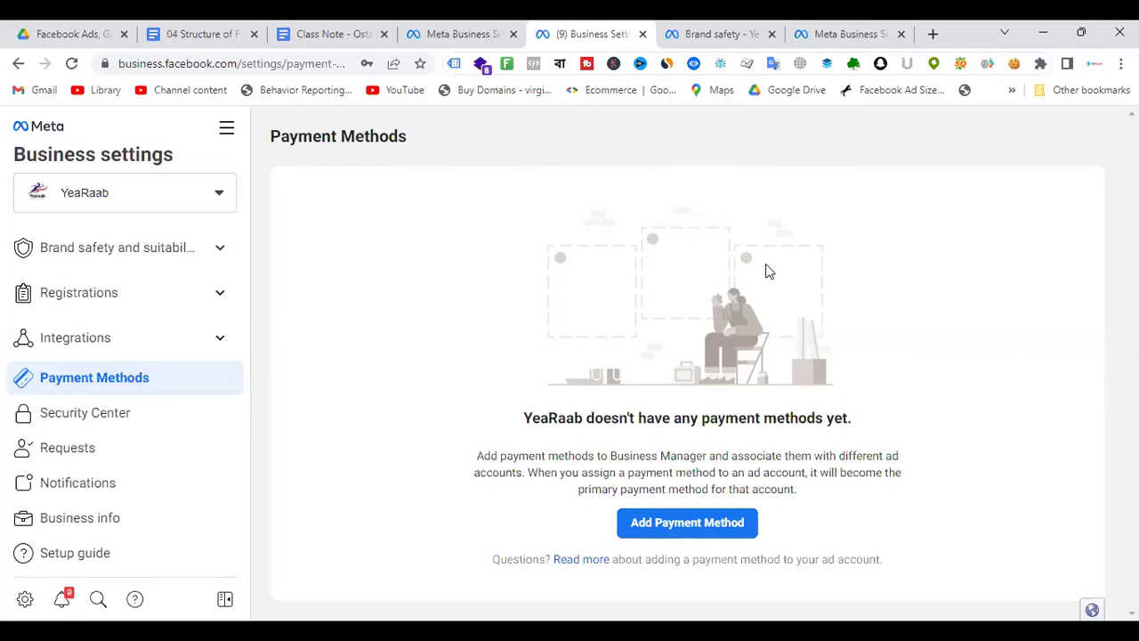
Look through the Business settings sections and open YeaRaab's Ad accounts list.
scroll(146, 347, "up", 3)
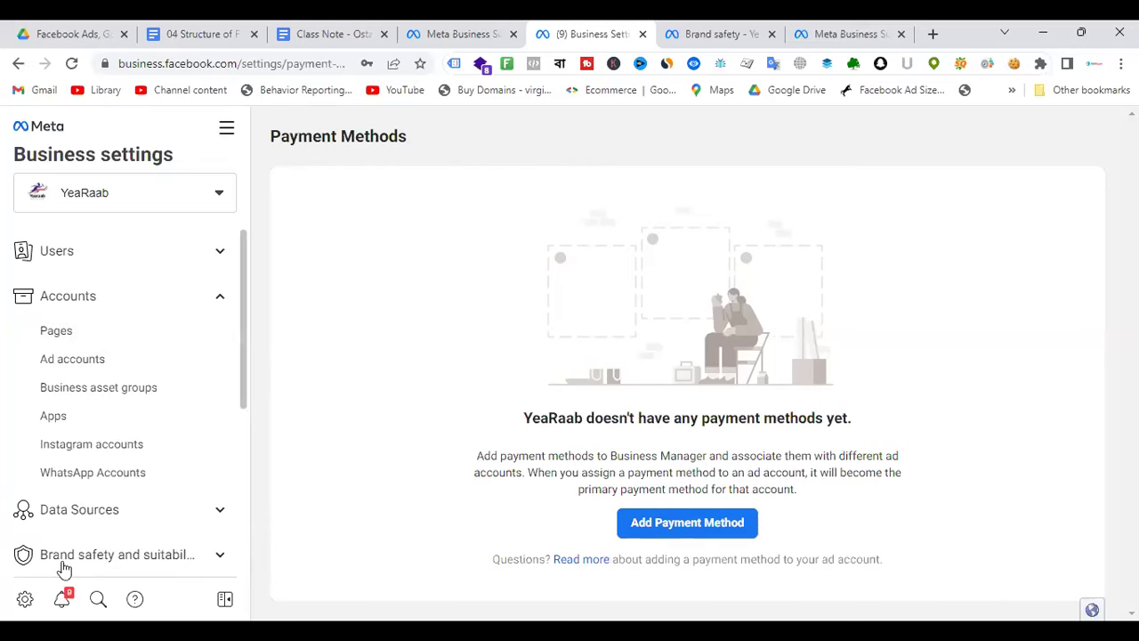
scroll(64, 561, "down", 3)
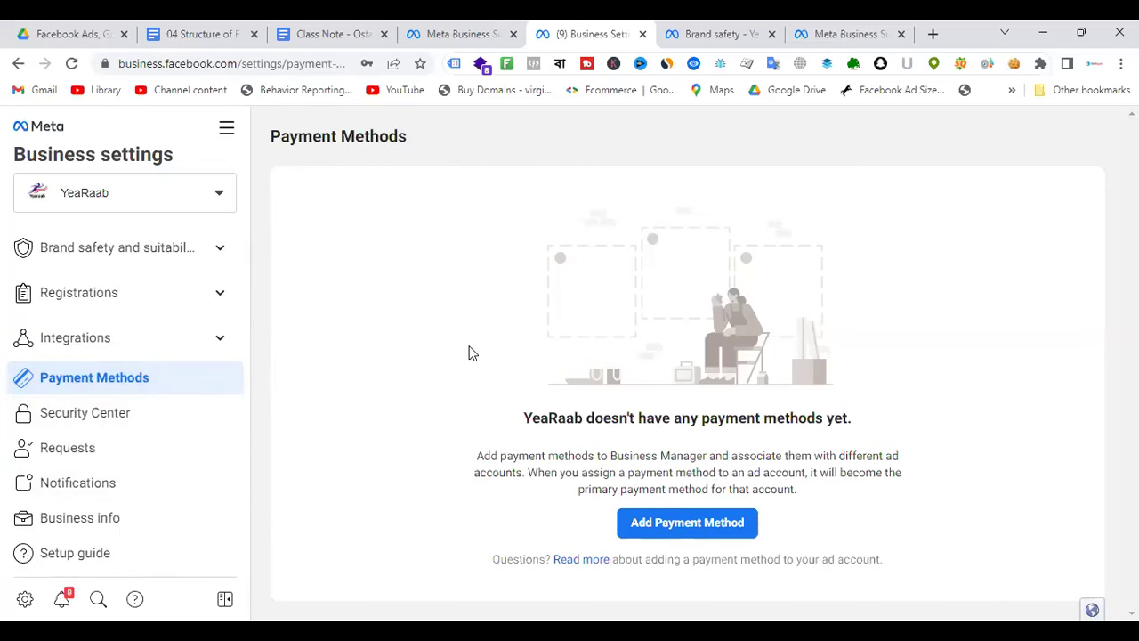
scroll(97, 335, "up", 3)
left_click(93, 372)
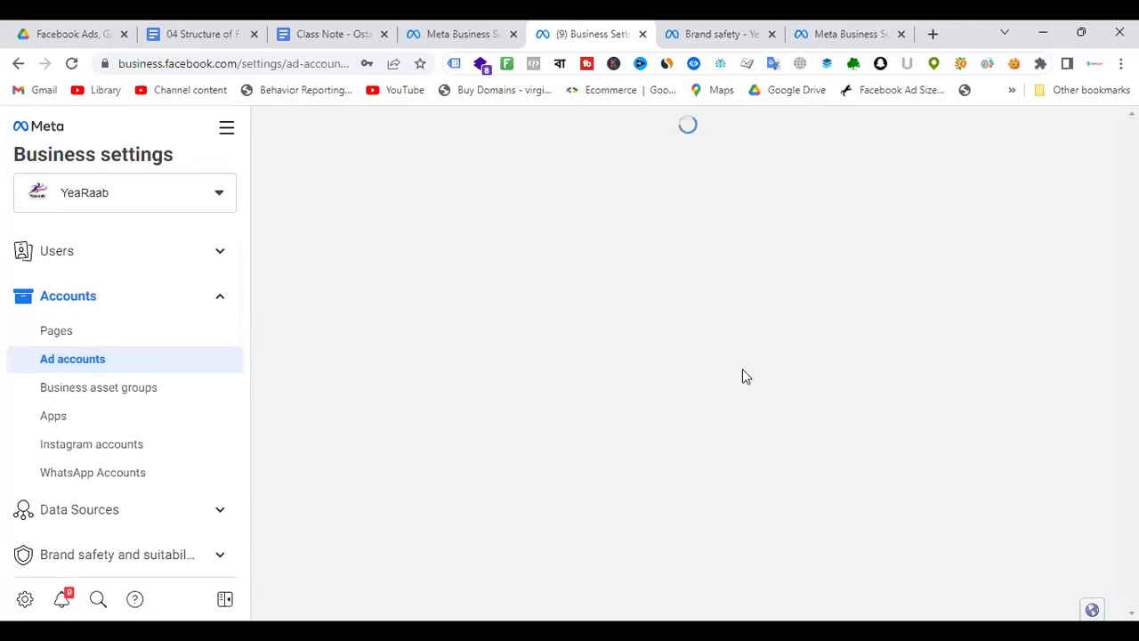
scroll(196, 346, "down", 3)
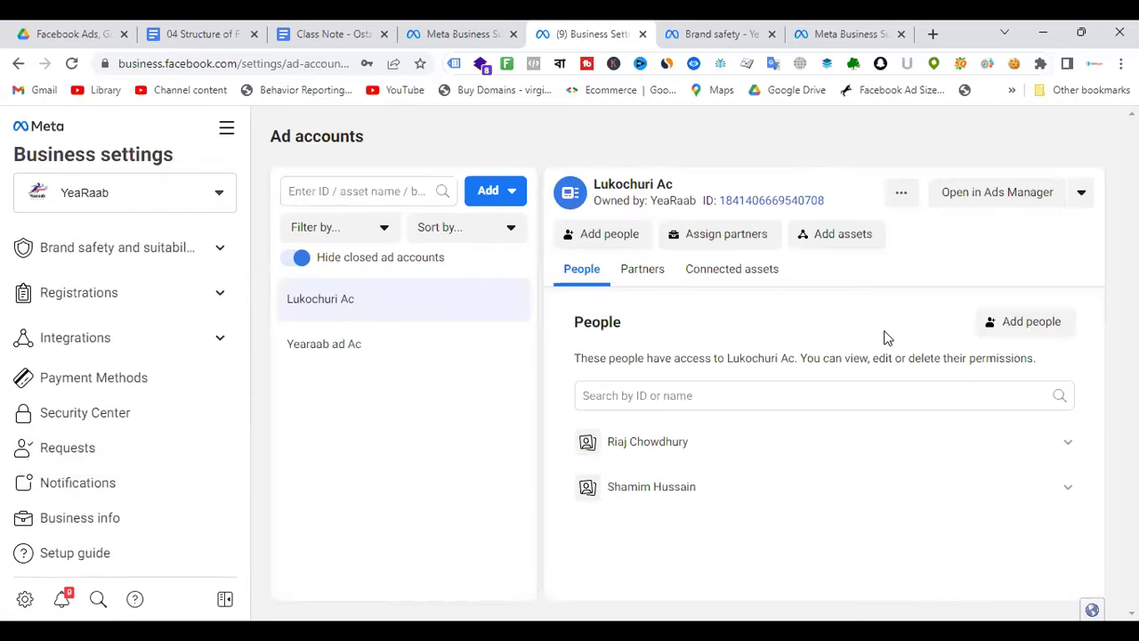
Start creating a new ad account for YeaRaab and name it Yearabb new.
left_click(487, 194)
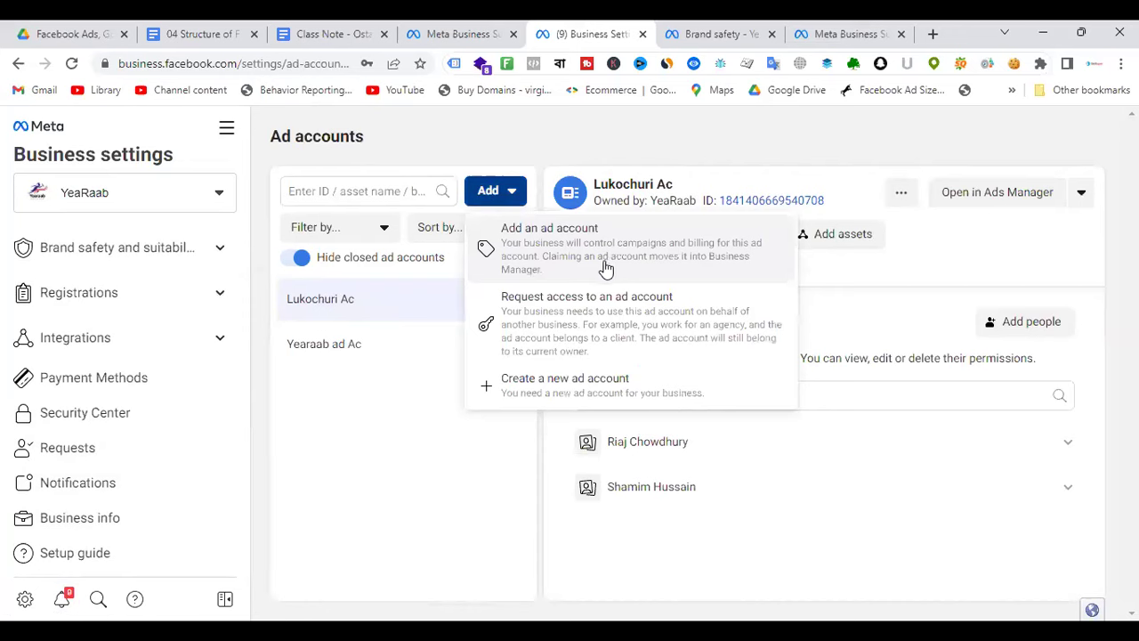
left_click(587, 397)
left_click(428, 345)
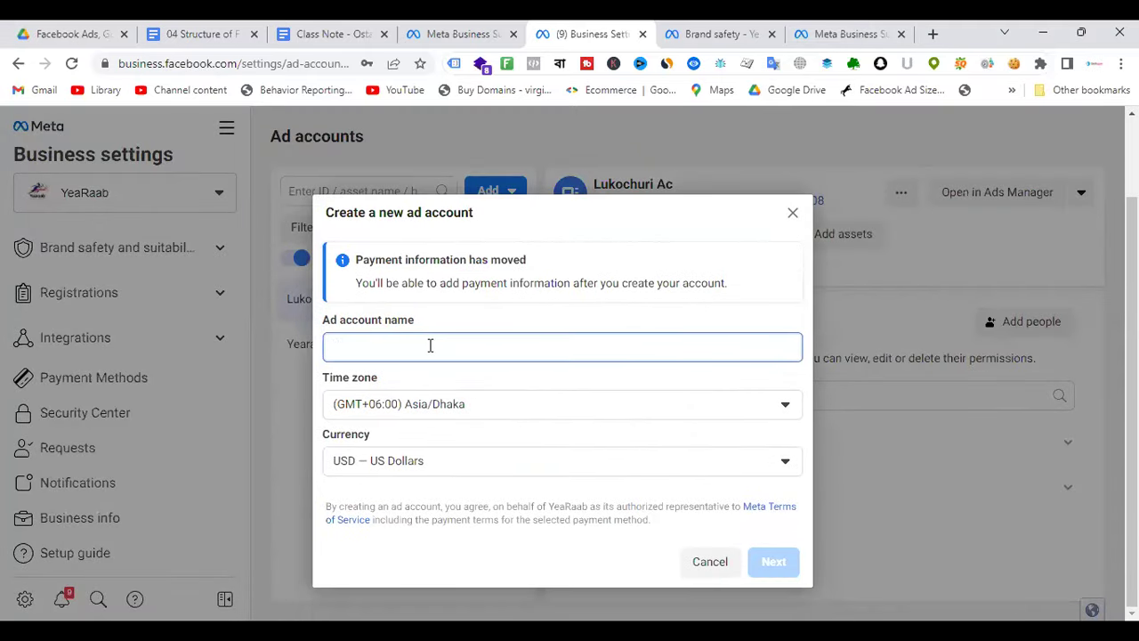
type("Yearabb")
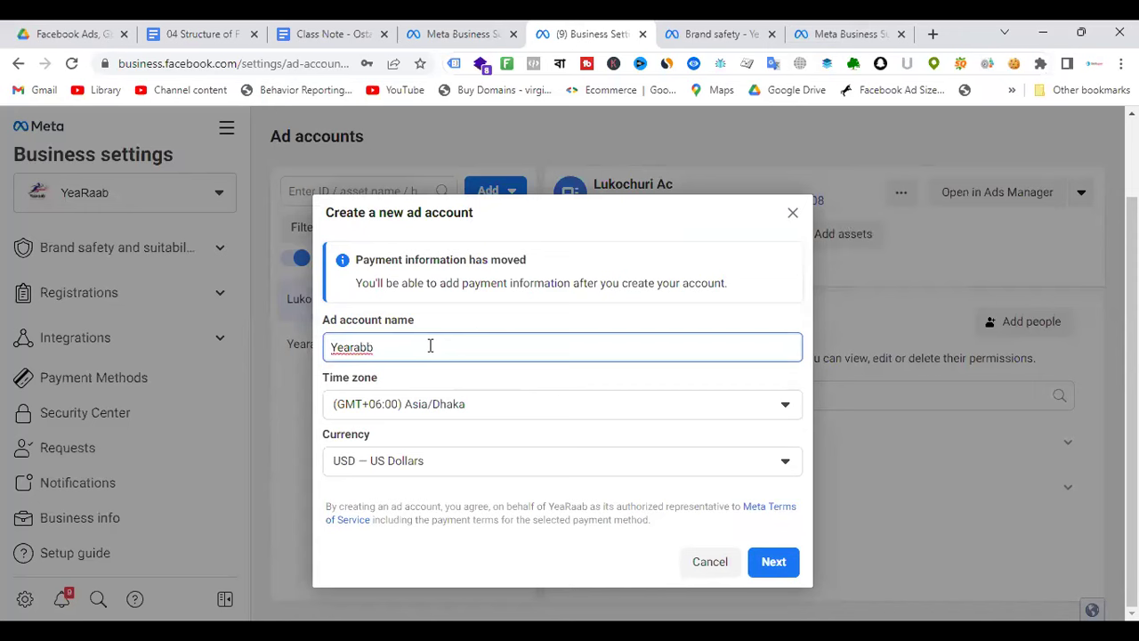
type(" new")
Look through the time zone choices for the new ad account, keeping (GMT+06:00) Asia/Dhaka.
left_click(526, 411)
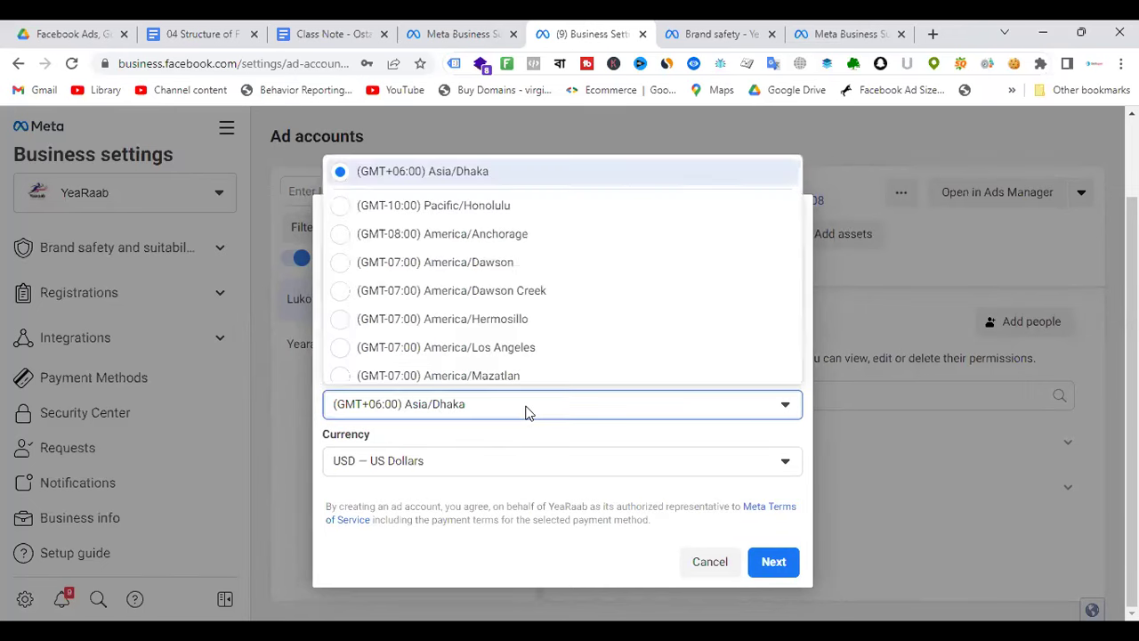
scroll(572, 279, "down", 5)
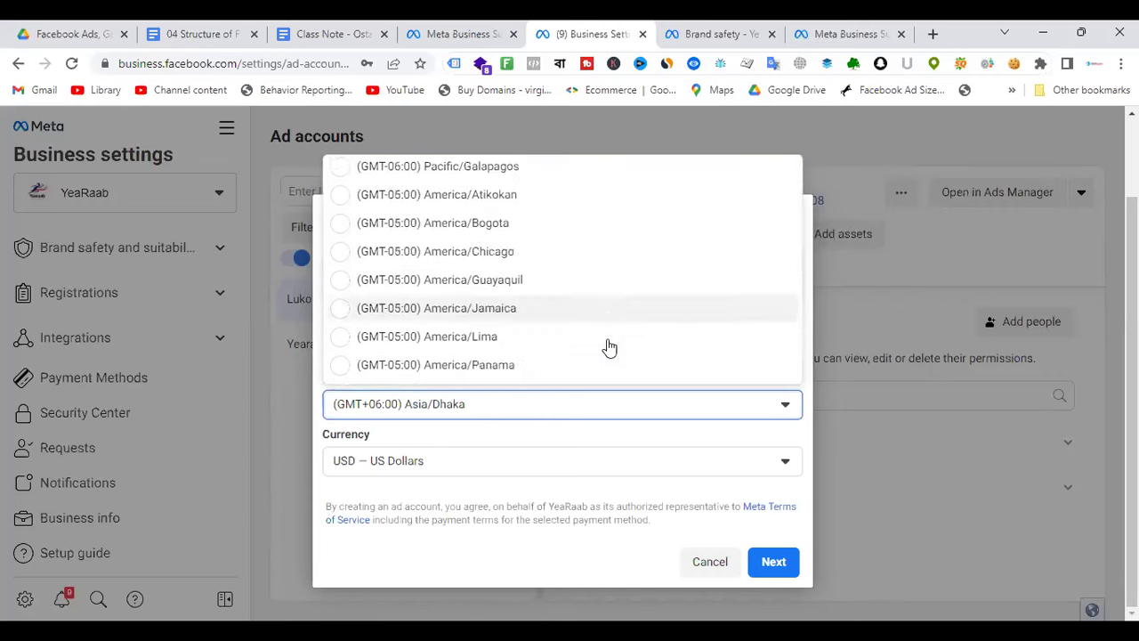
scroll(608, 347, "down", 5)
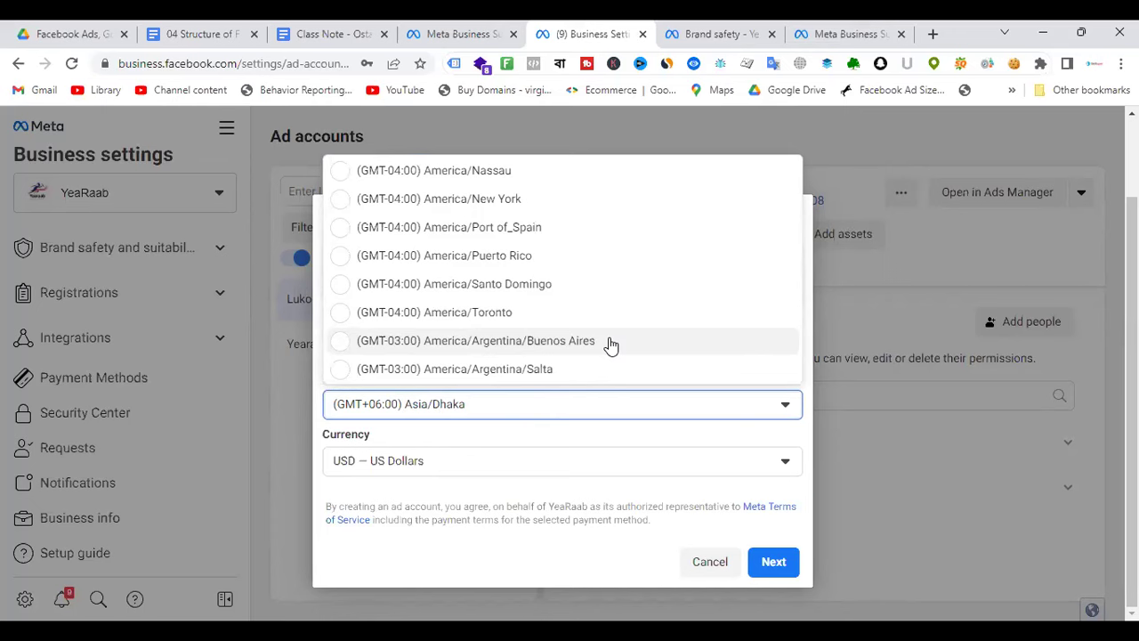
left_click(587, 440)
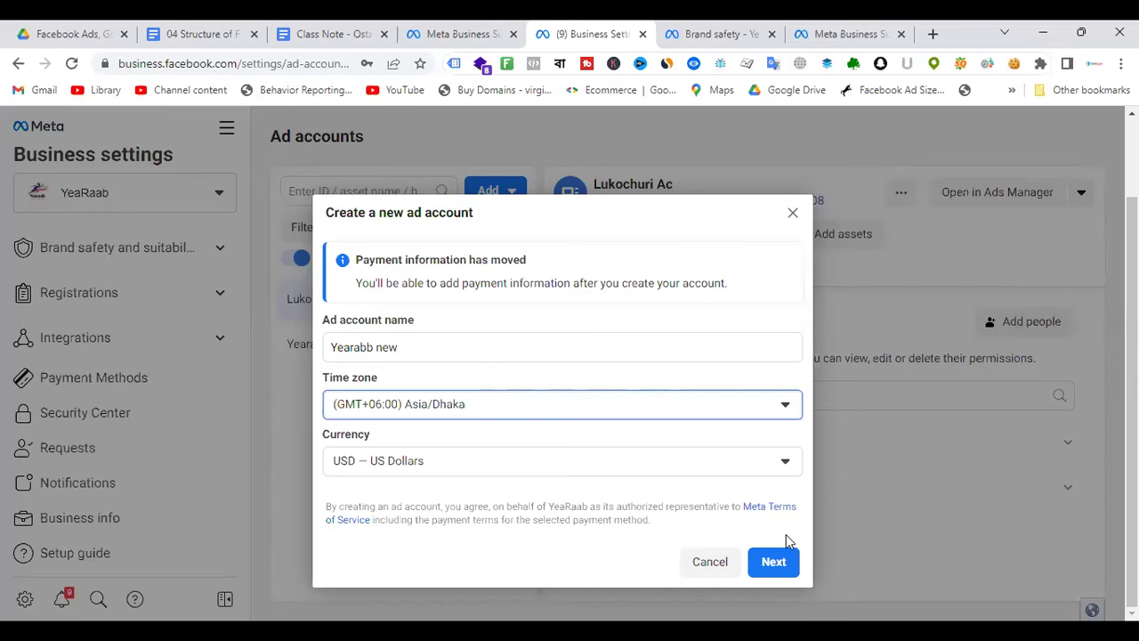
Set the new ad account to be used for My business (YeaRaab) and create it.
left_click(787, 567)
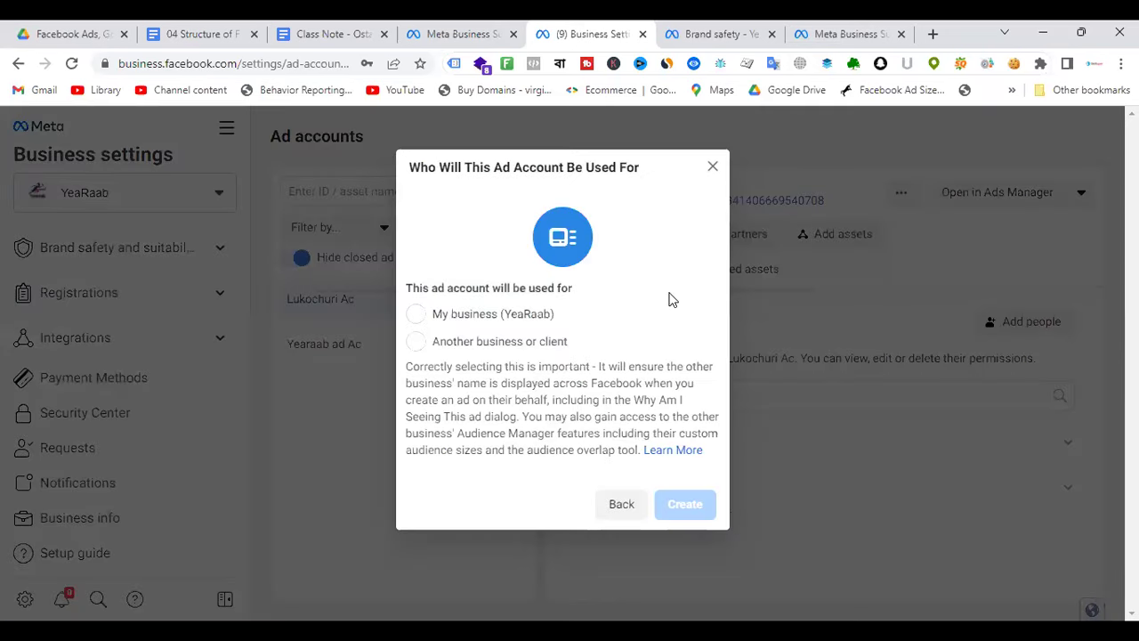
left_click(463, 318)
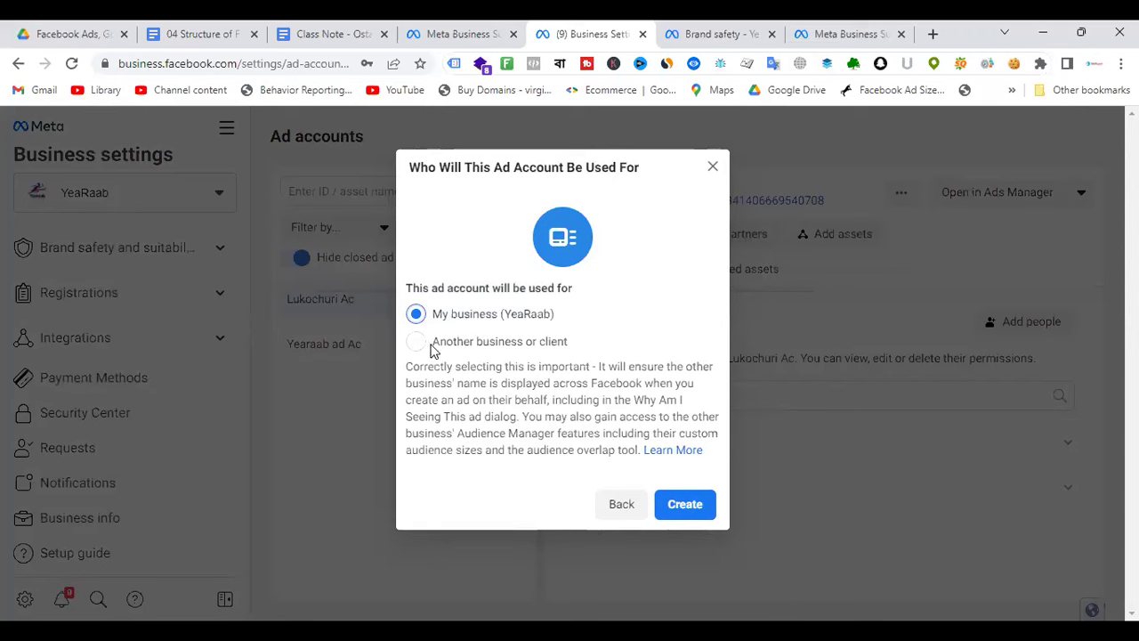
left_click(687, 507)
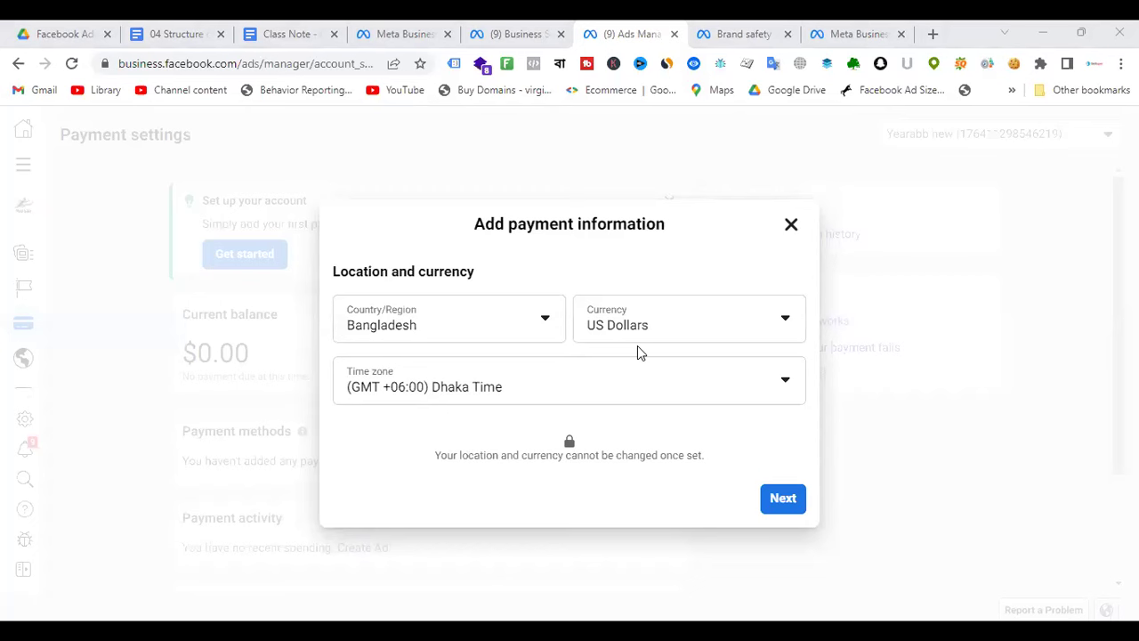
Accept Bangladesh, US Dollars and Dhaka Time in the payment setup, view the card details form, and return to the payment method choices.
left_click(783, 498)
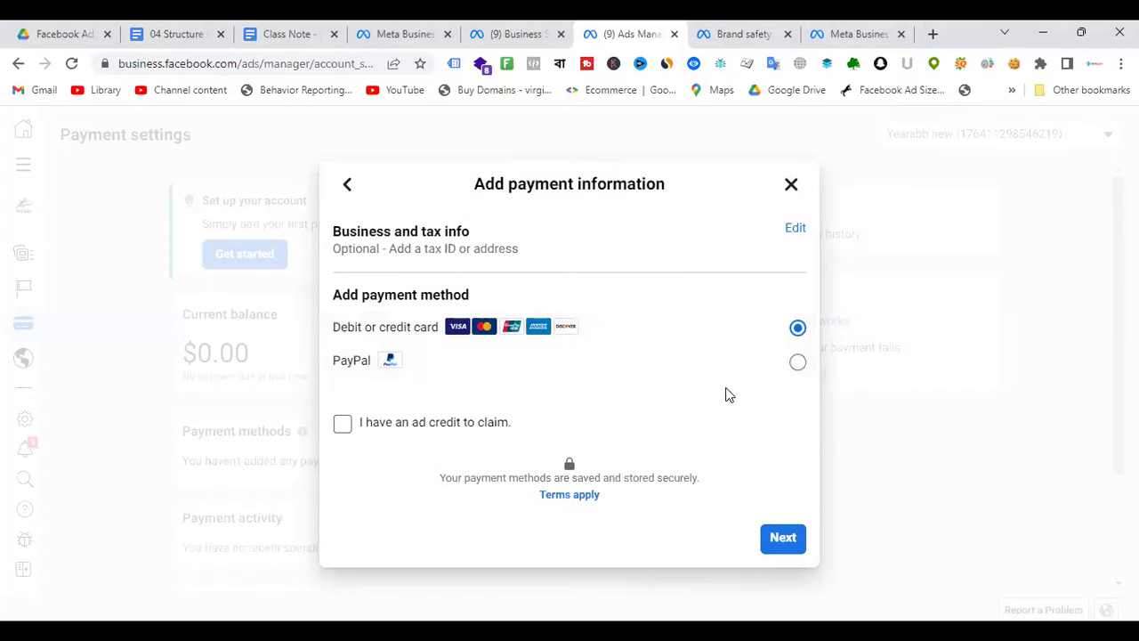
left_click(783, 538)
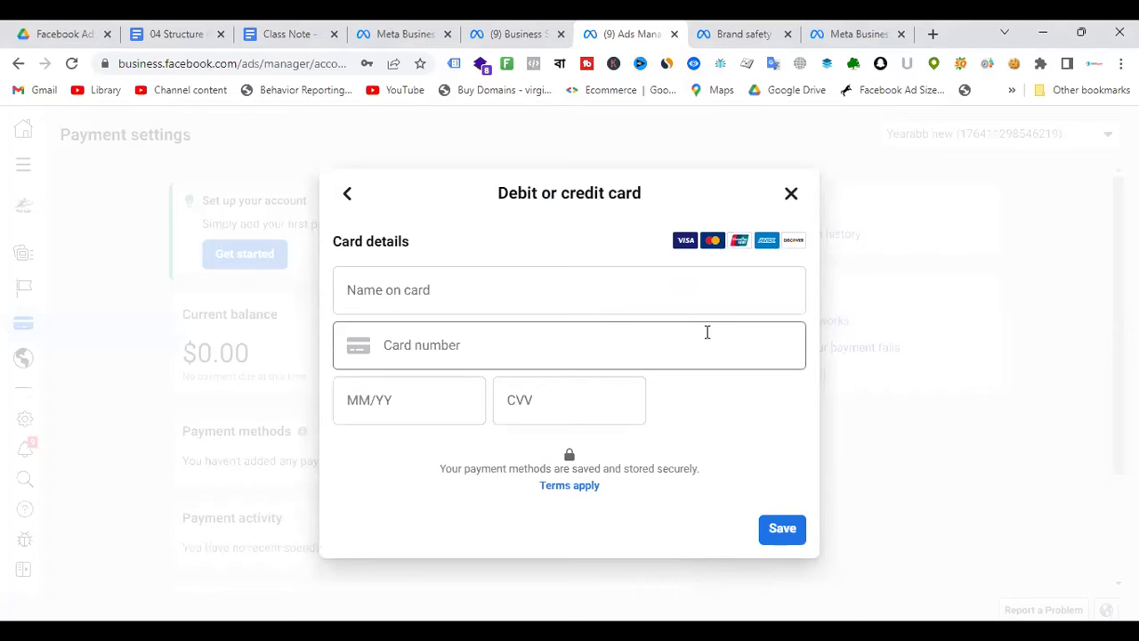
left_click(347, 192)
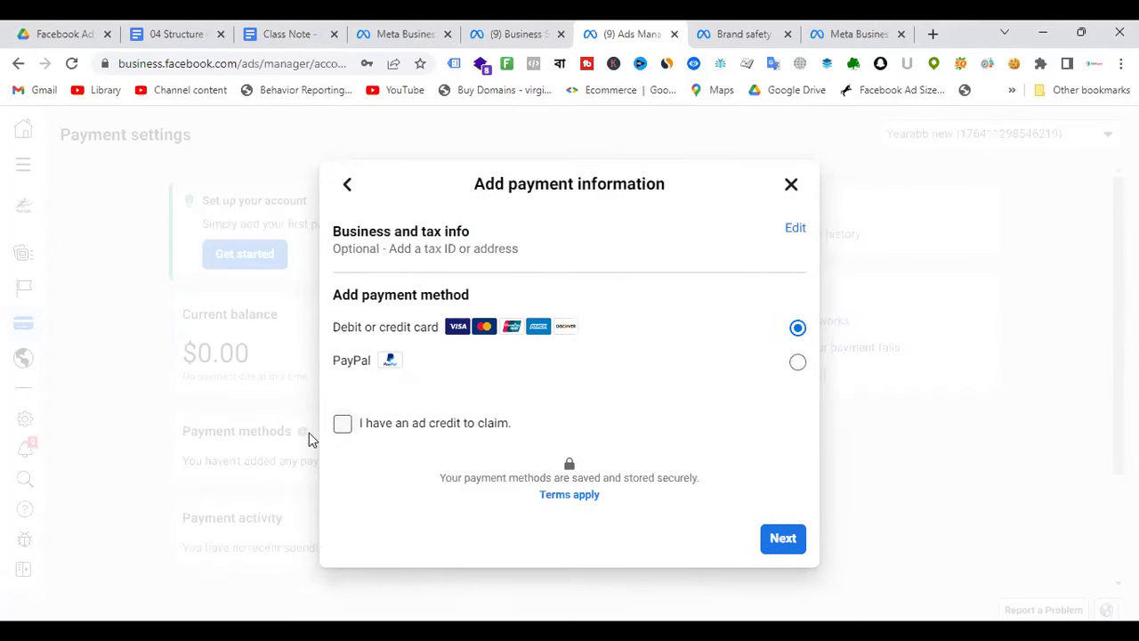
Enable the ad credit claim option to read its note, and disable it again.
left_click(342, 424)
scroll(661, 412, "down", 1)
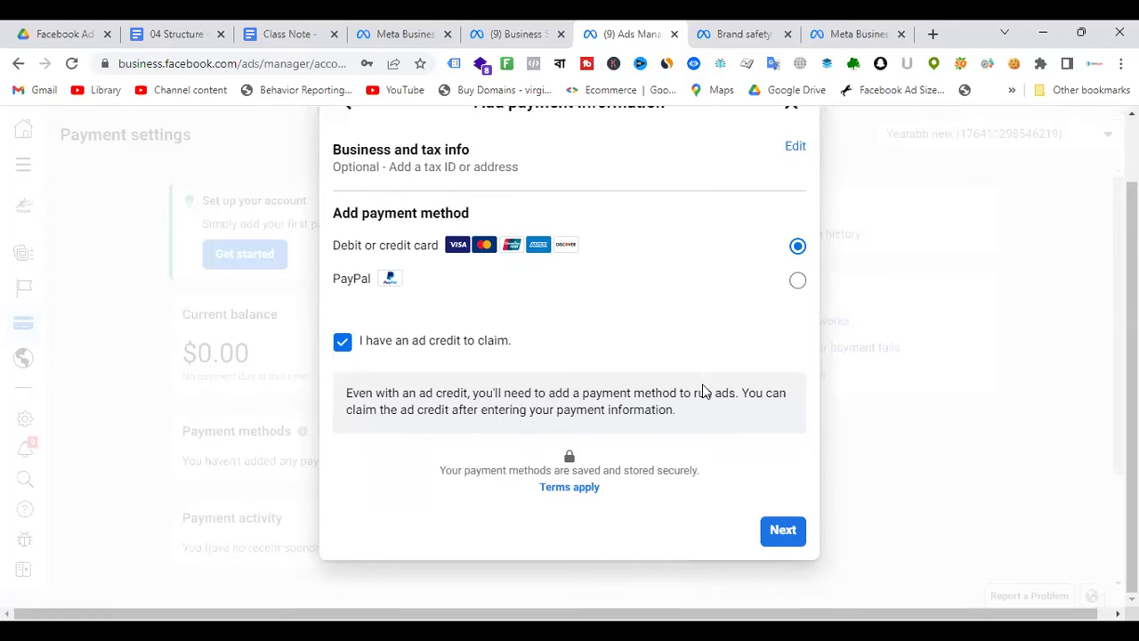
scroll(623, 325, "up", 1)
left_click(343, 416)
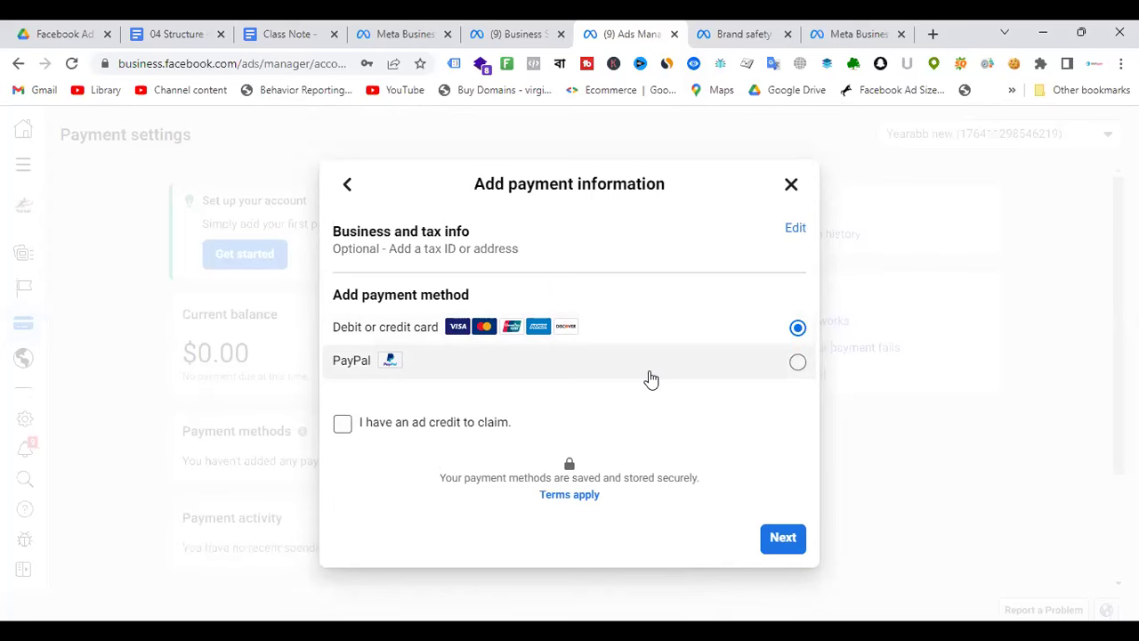
Check the Ad accounts section in Business settings and return to the new account's payment setup in Ads Manager.
left_click(526, 33)
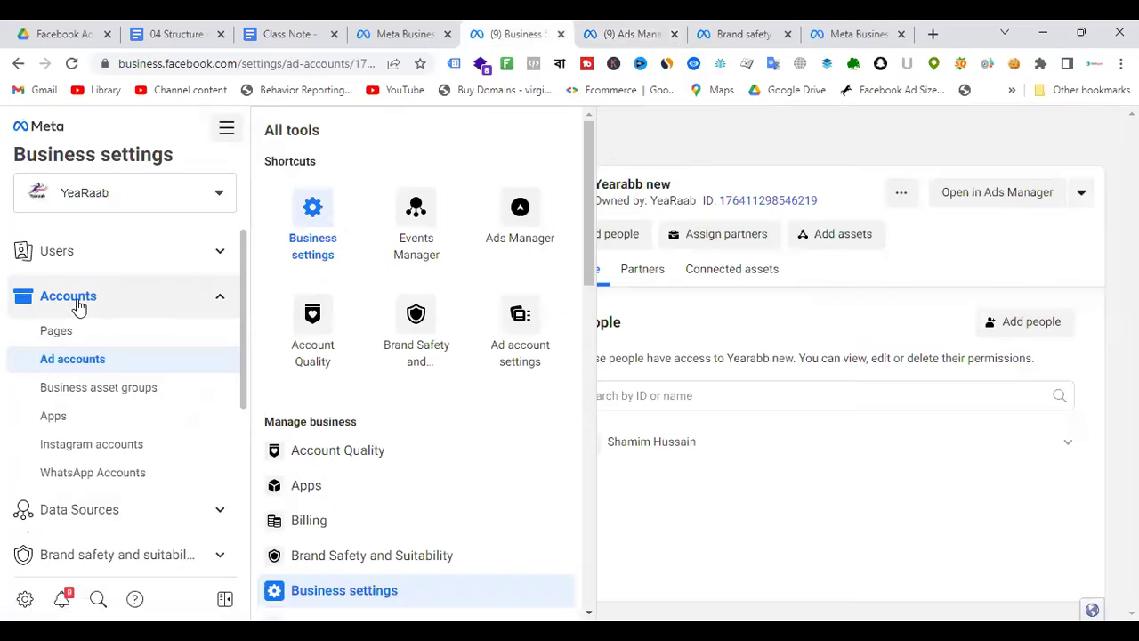
left_click(74, 360)
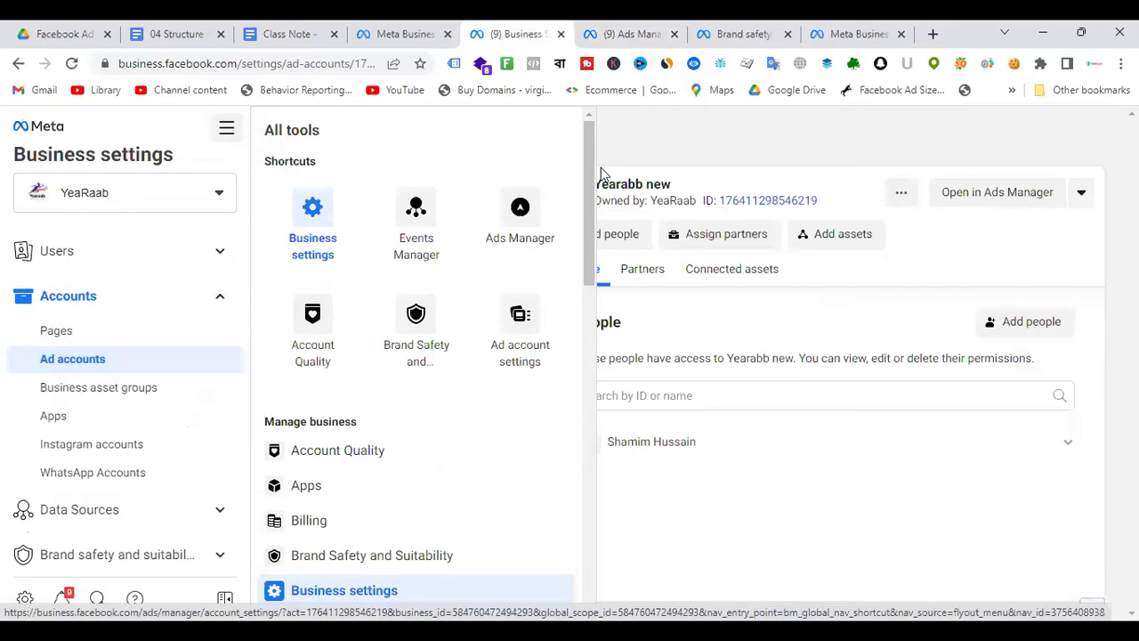
key("ctrl+Tab")
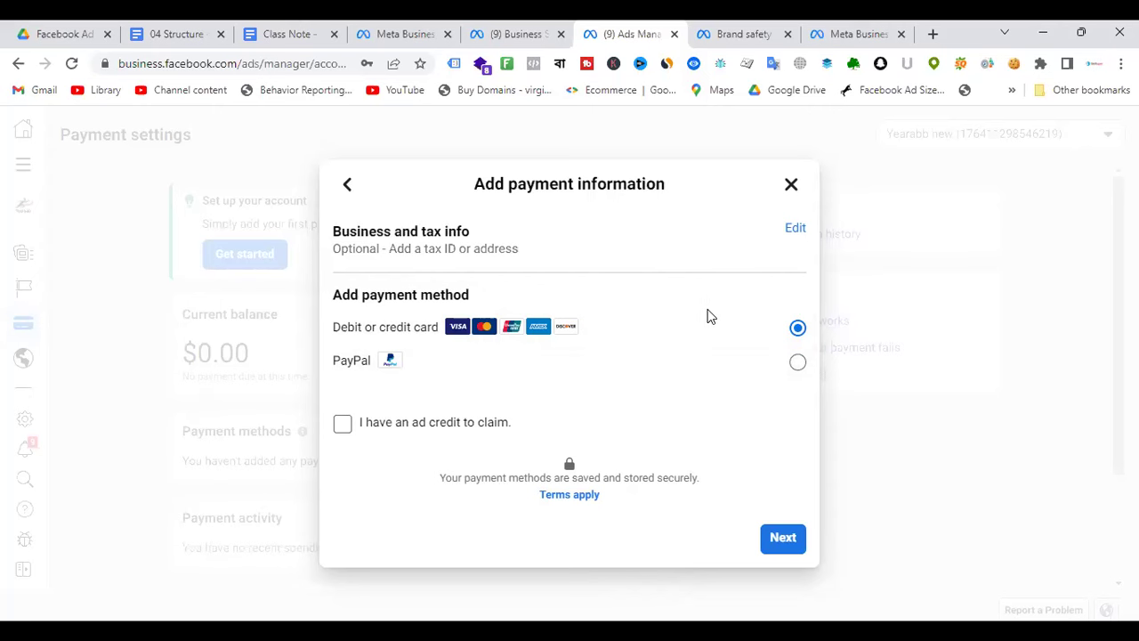
View the payment setup's optional business and tax information, close the setup, and switch to the Class Note document.
left_click(796, 230)
left_click(473, 365)
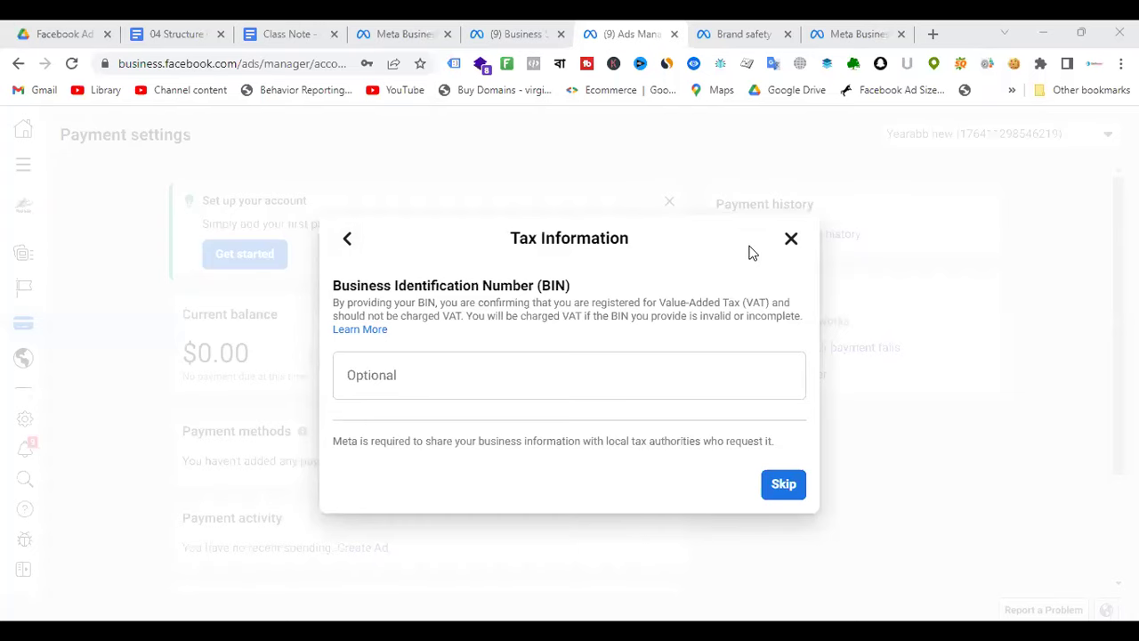
left_click(791, 239)
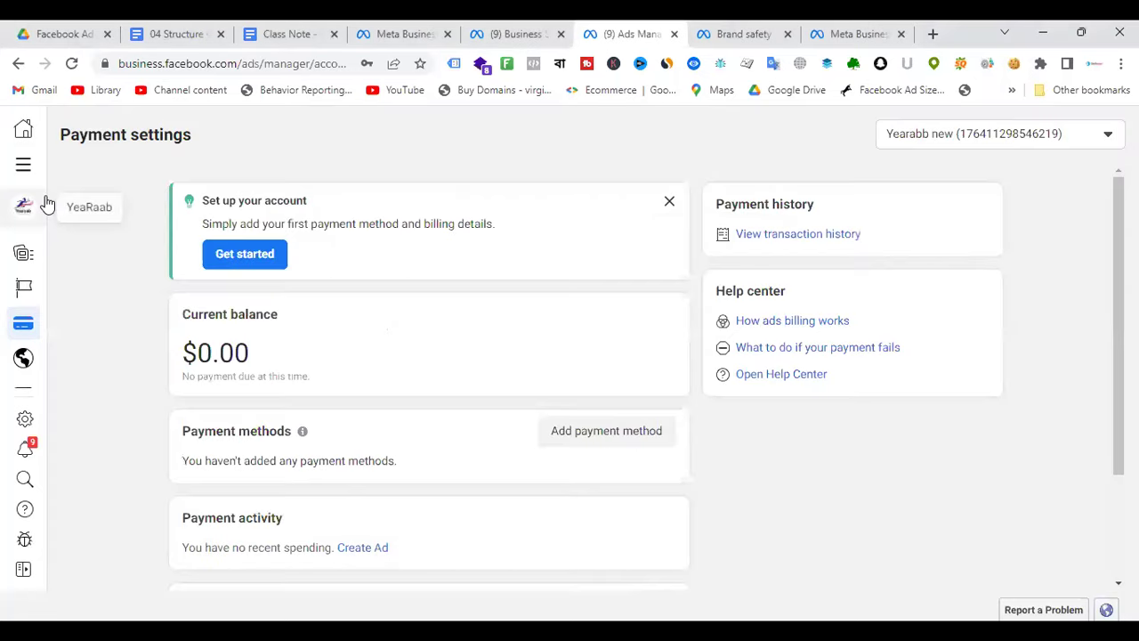
left_click(310, 34)
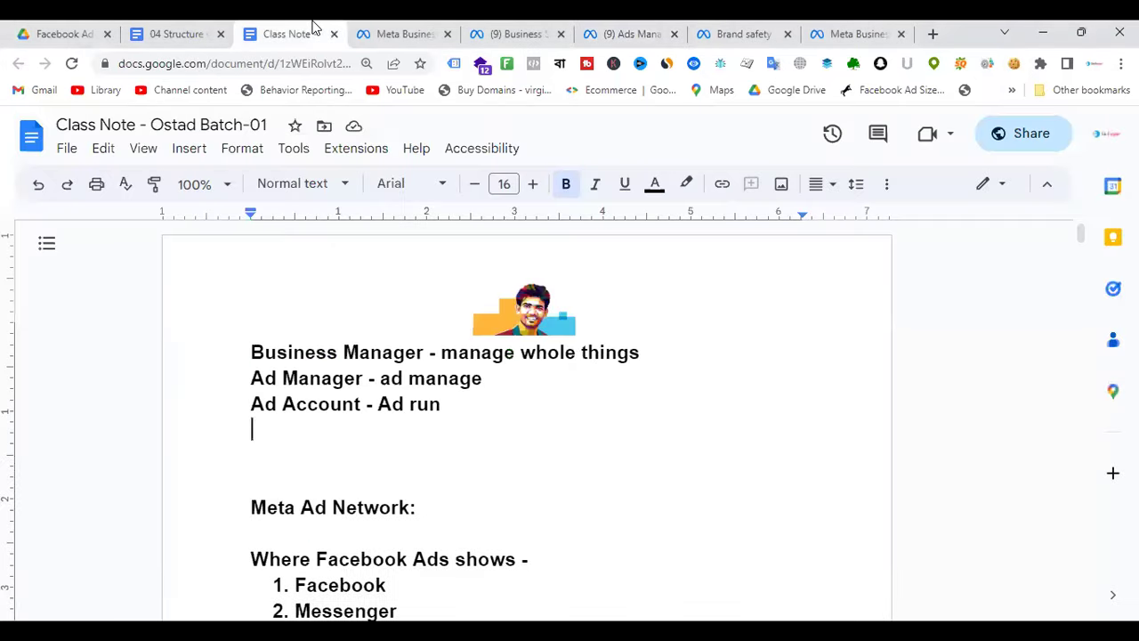
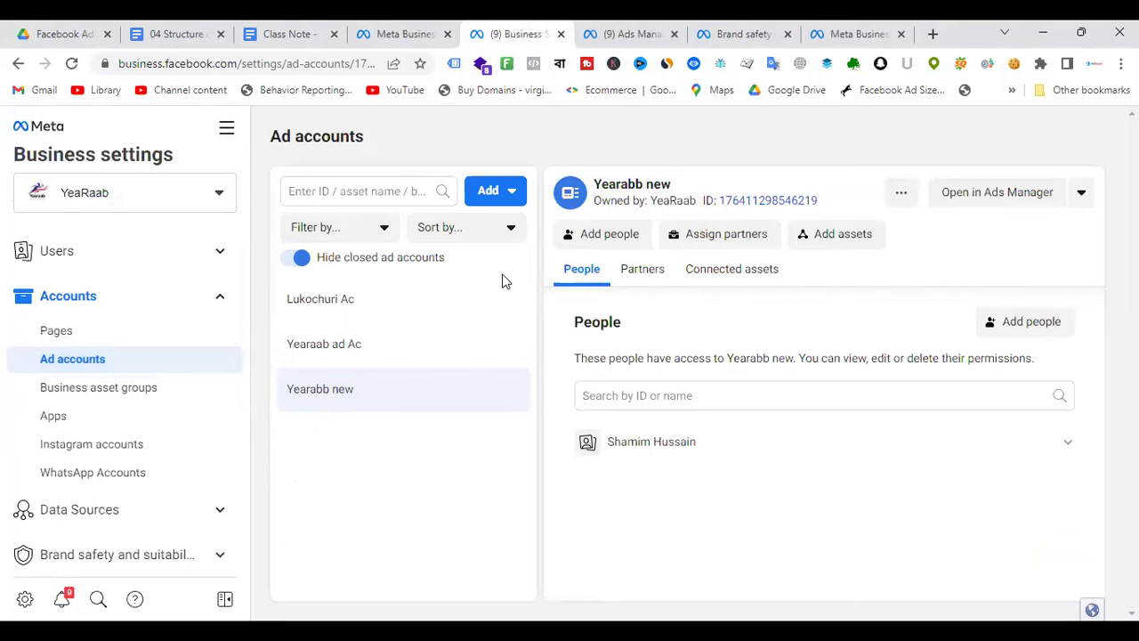
View the form for adding an existing ad account by its ID, and close it without adding one.
left_click(508, 196)
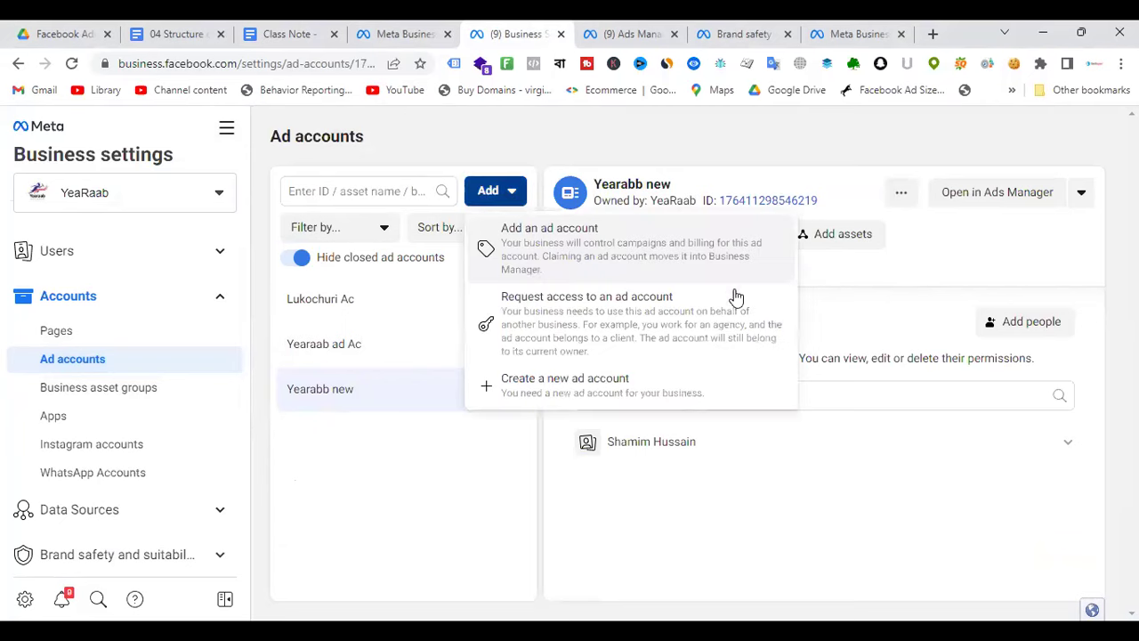
left_click(595, 257)
left_click(431, 355)
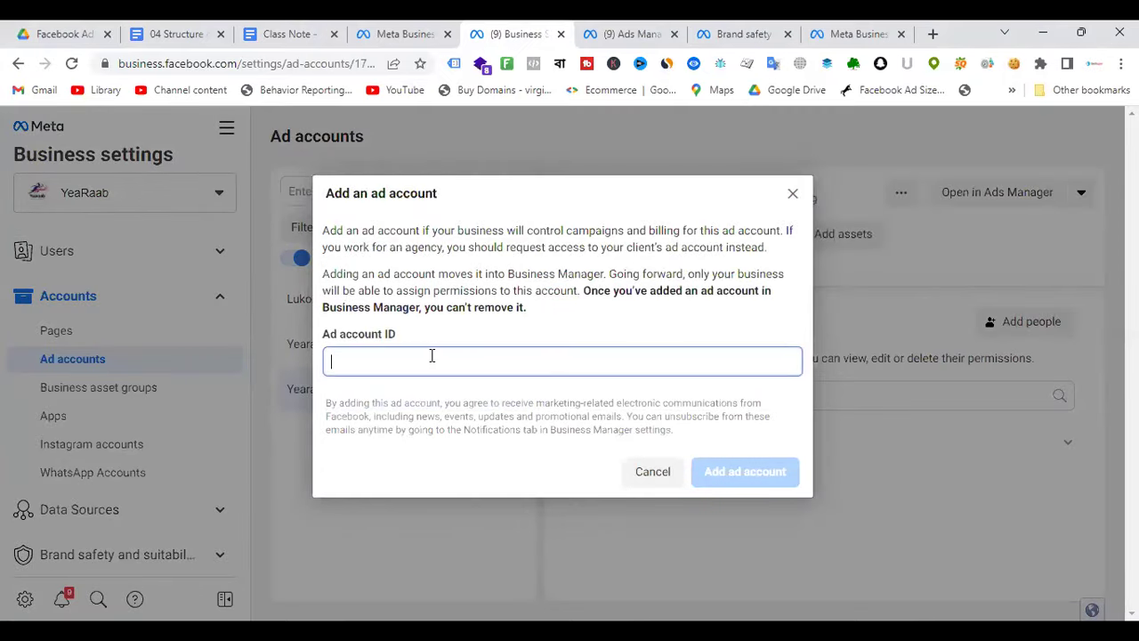
left_click(792, 196)
View the form and instructions for requesting access to another business's ad account, and close it without submitting.
left_click(512, 194)
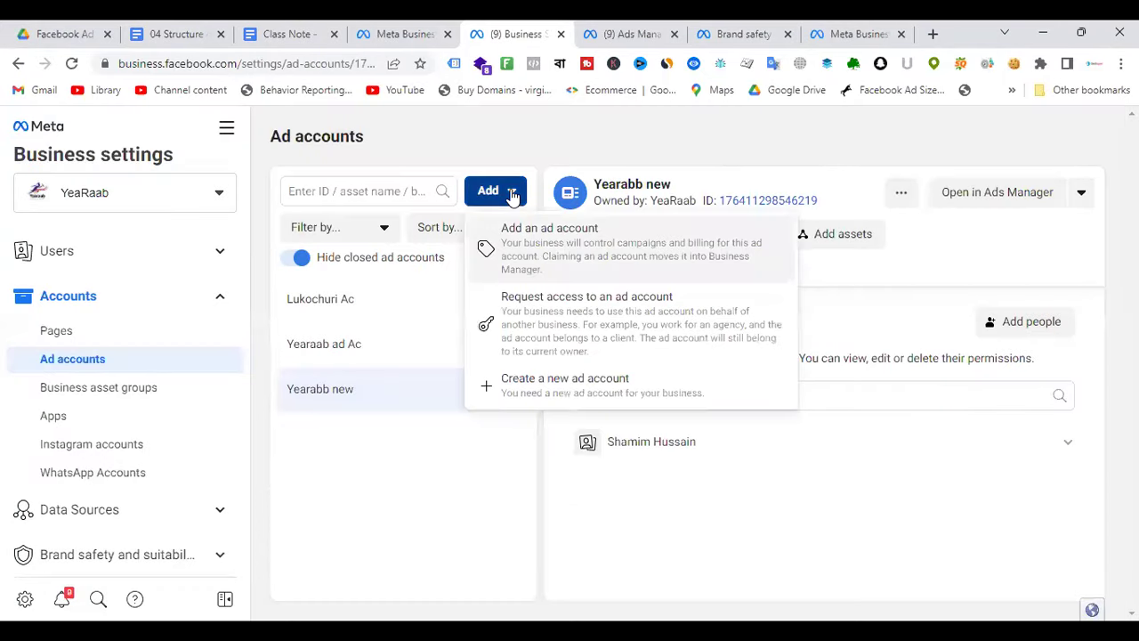
left_click(587, 328)
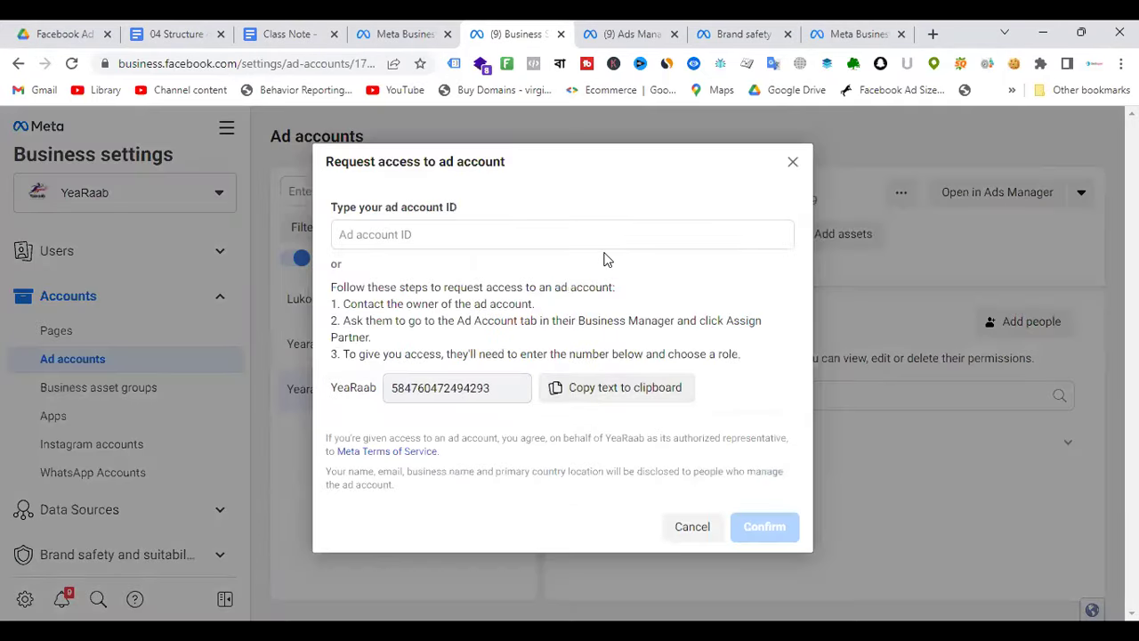
left_click(433, 234)
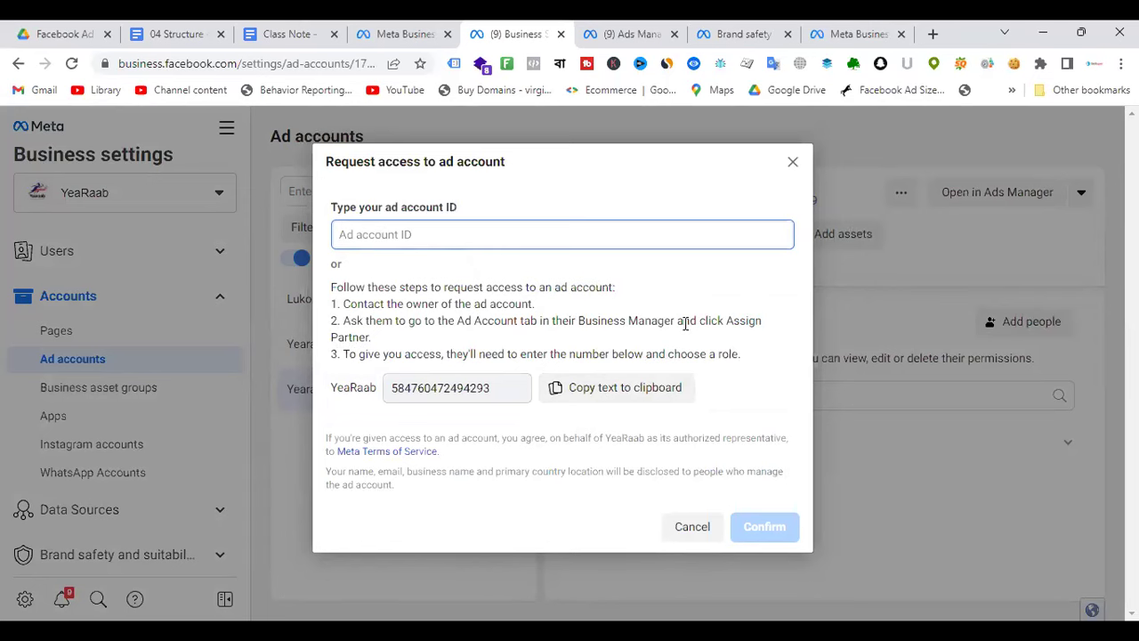
left_click(792, 162)
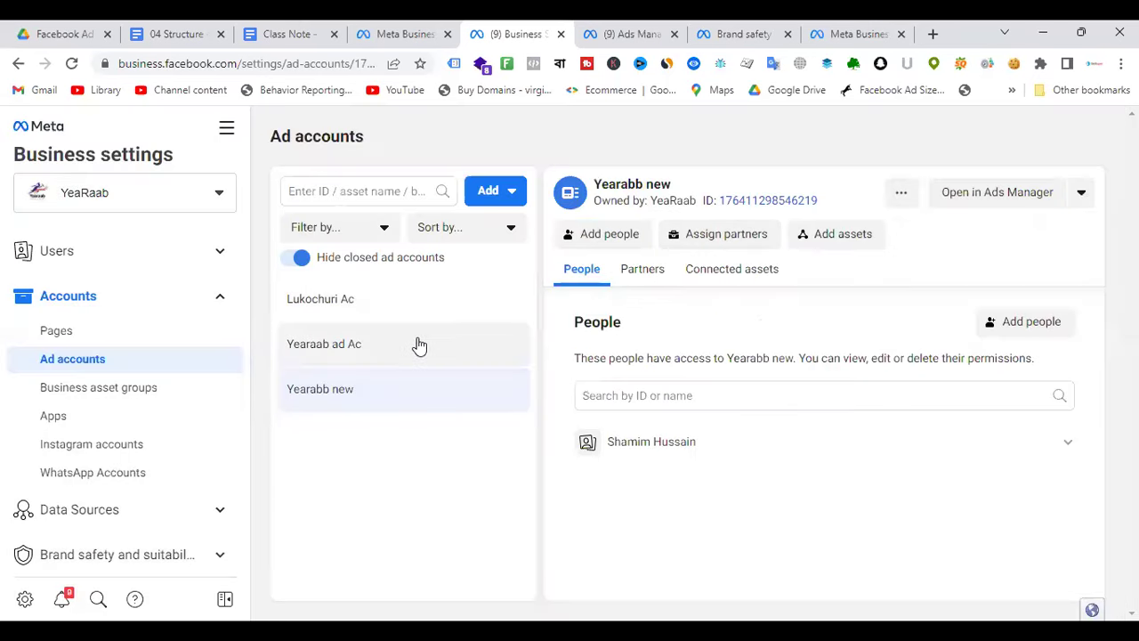
Reopen the Add an ad account form to show the Ad account ID field, and close it.
left_click(485, 192)
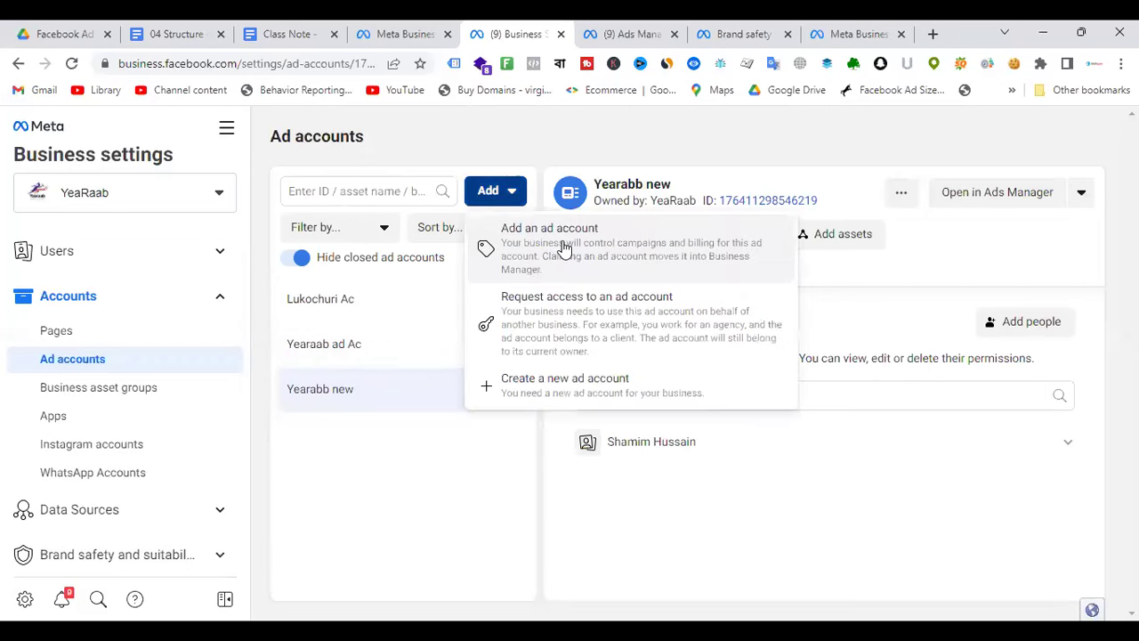
left_click(563, 249)
left_click(427, 361)
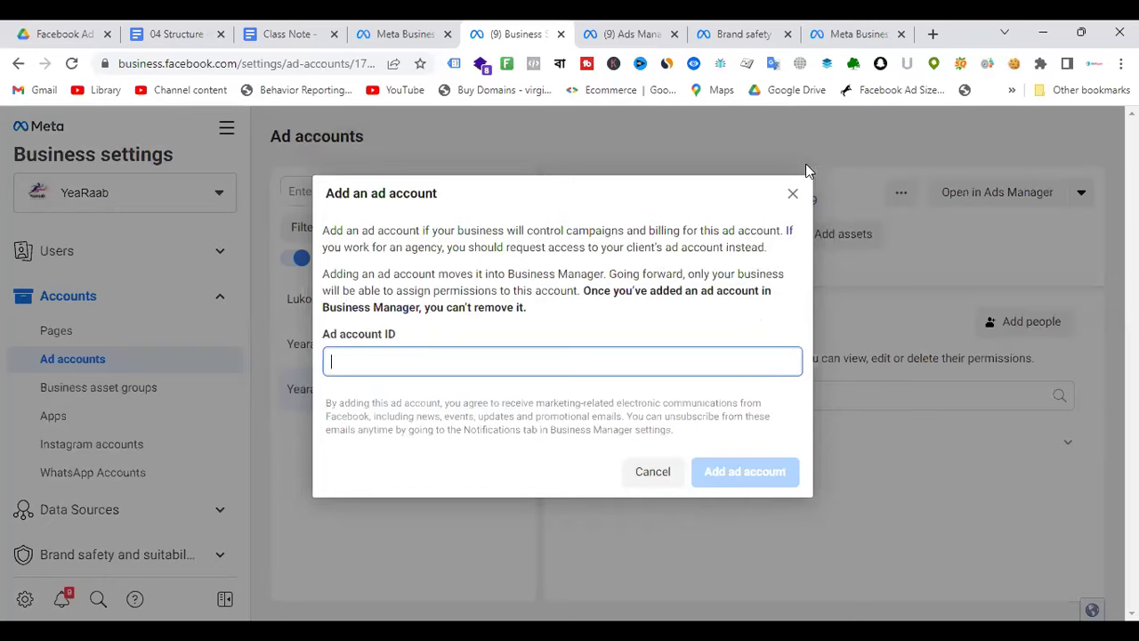
left_click(792, 193)
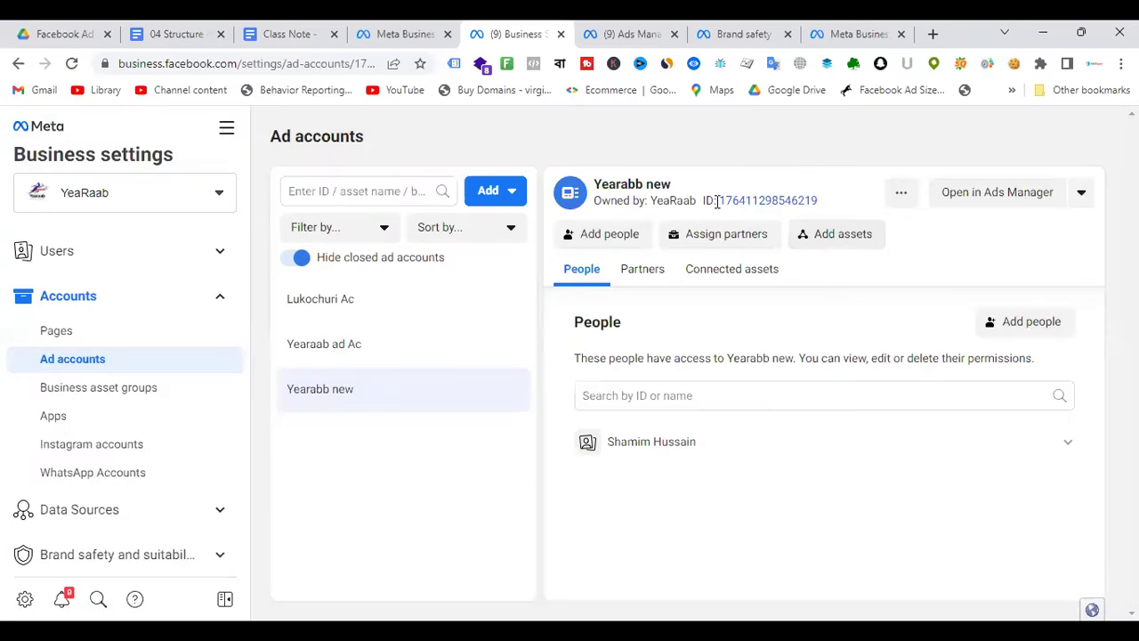
Highlight the Yearabb new account's ID, and view the Add an ad account form where such an ID goes before closing it.
left_click_drag(717, 201, 847, 208)
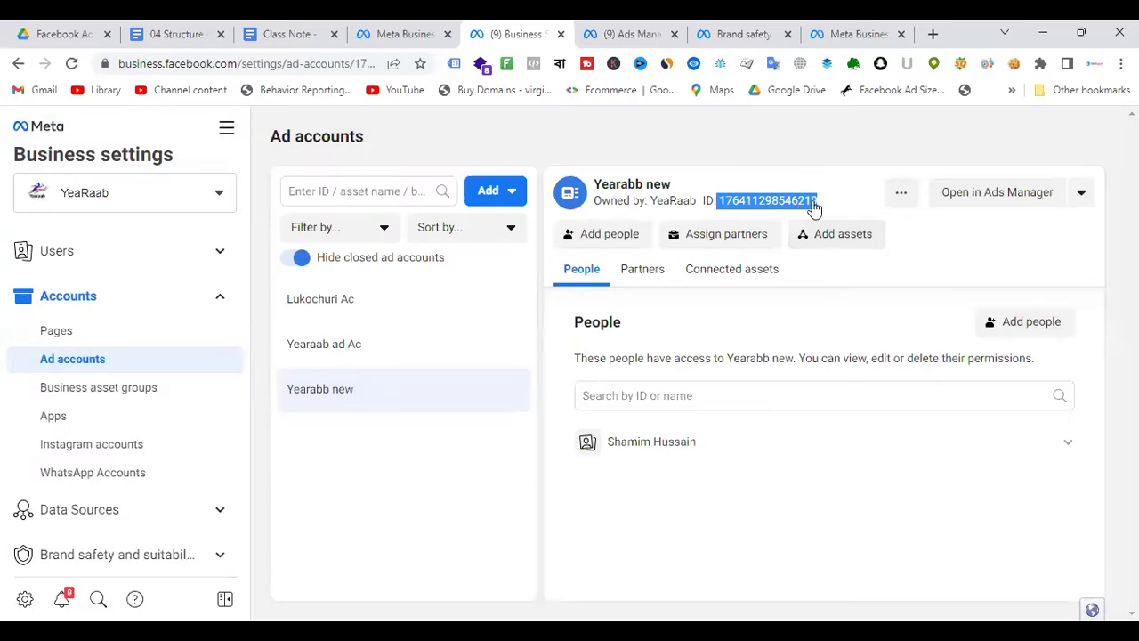
left_click(513, 194)
left_click(545, 254)
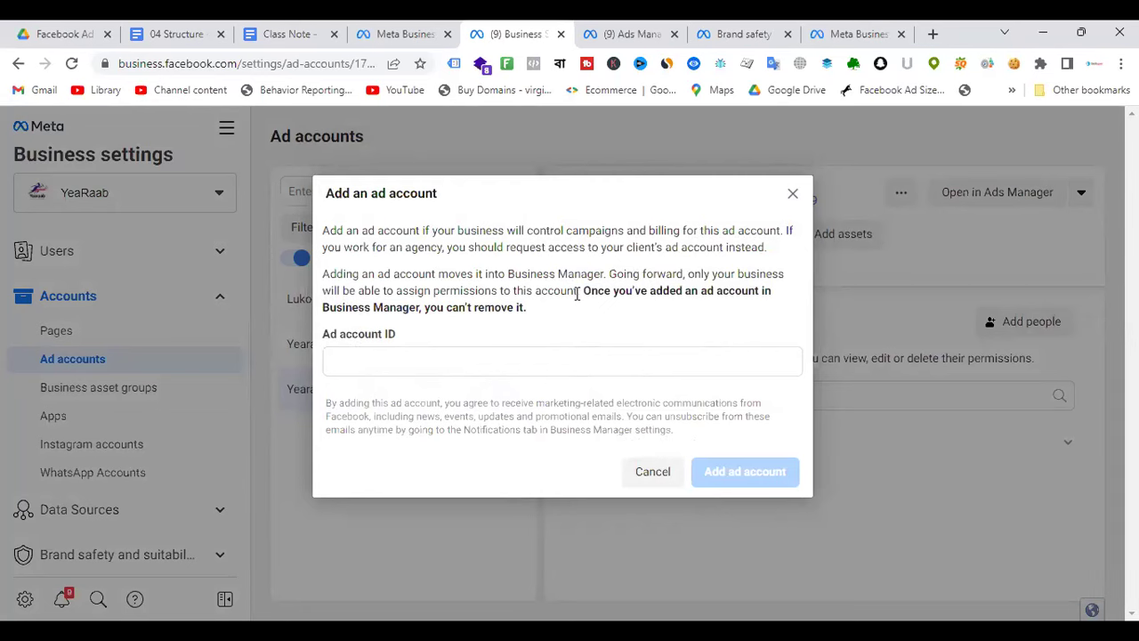
left_click(793, 193)
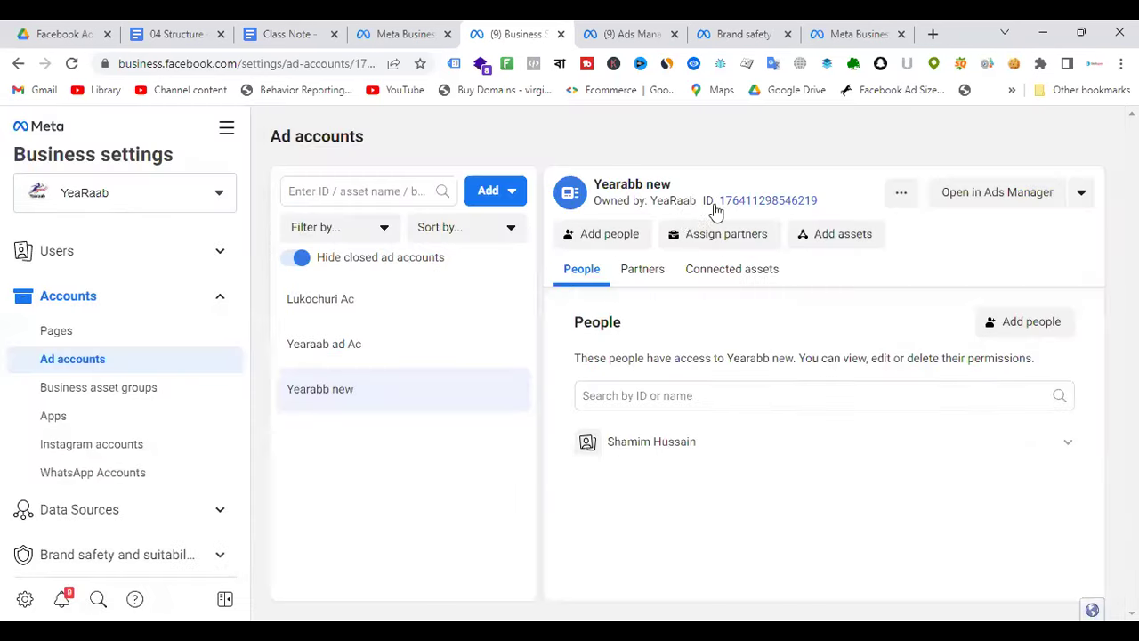
Reopen the Request access to ad account form to show its ad account ID field, and close it.
left_click(508, 192)
left_click(563, 318)
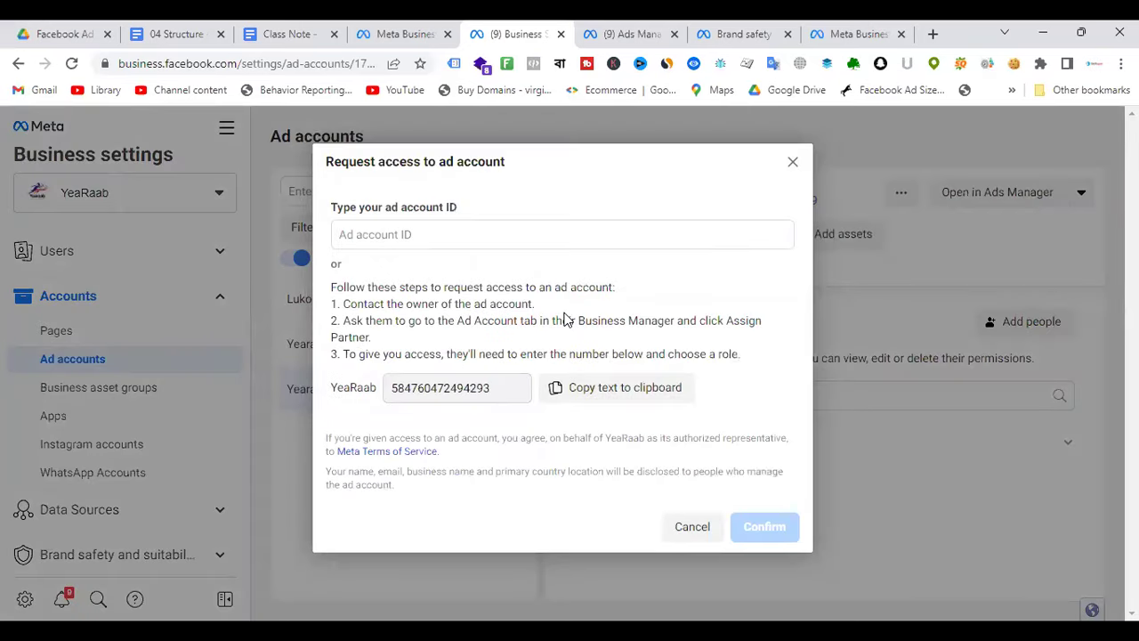
left_click(388, 231)
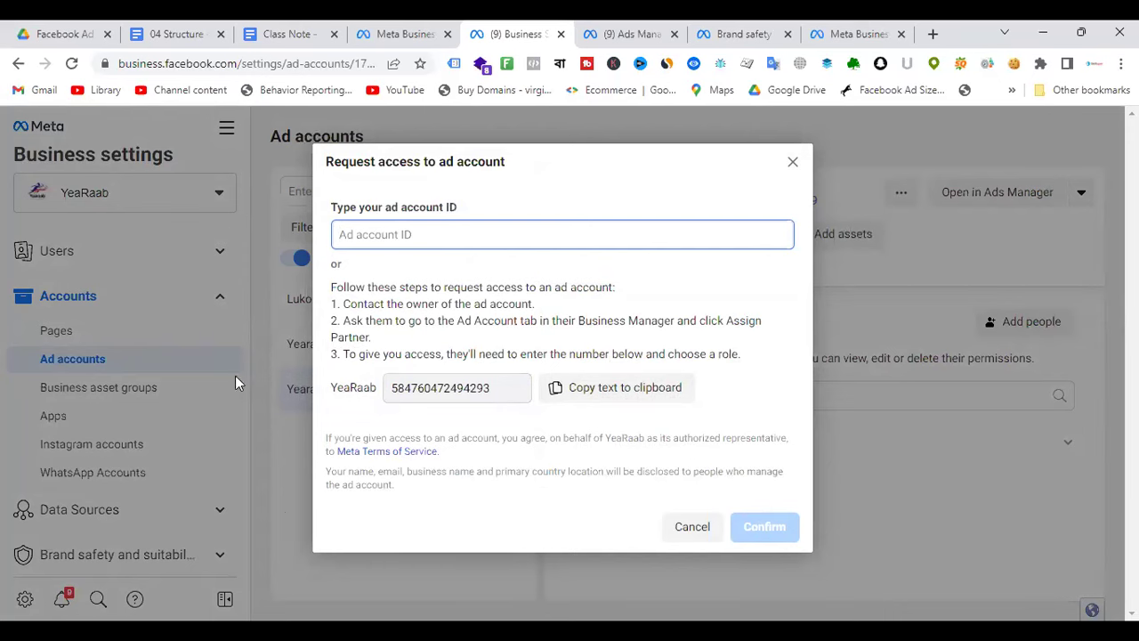
left_click(793, 162)
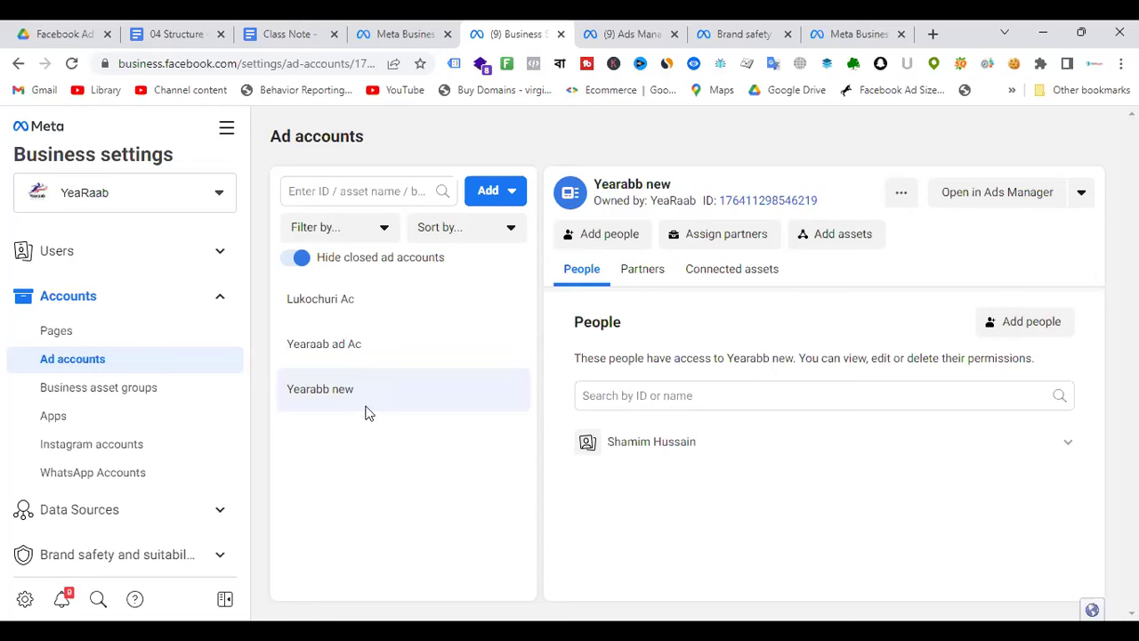
View the details of Lukochuri Ac, Yearaab ad Ac and Yearabb new, and review the options for adding an ad account.
left_click(366, 318)
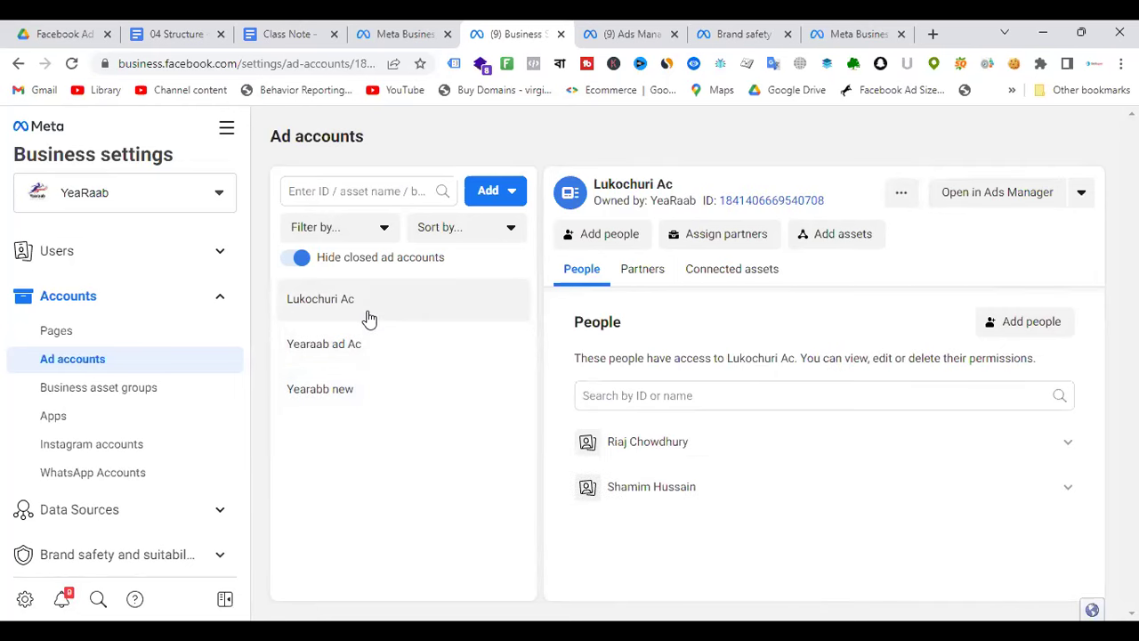
left_click(356, 360)
left_click(348, 392)
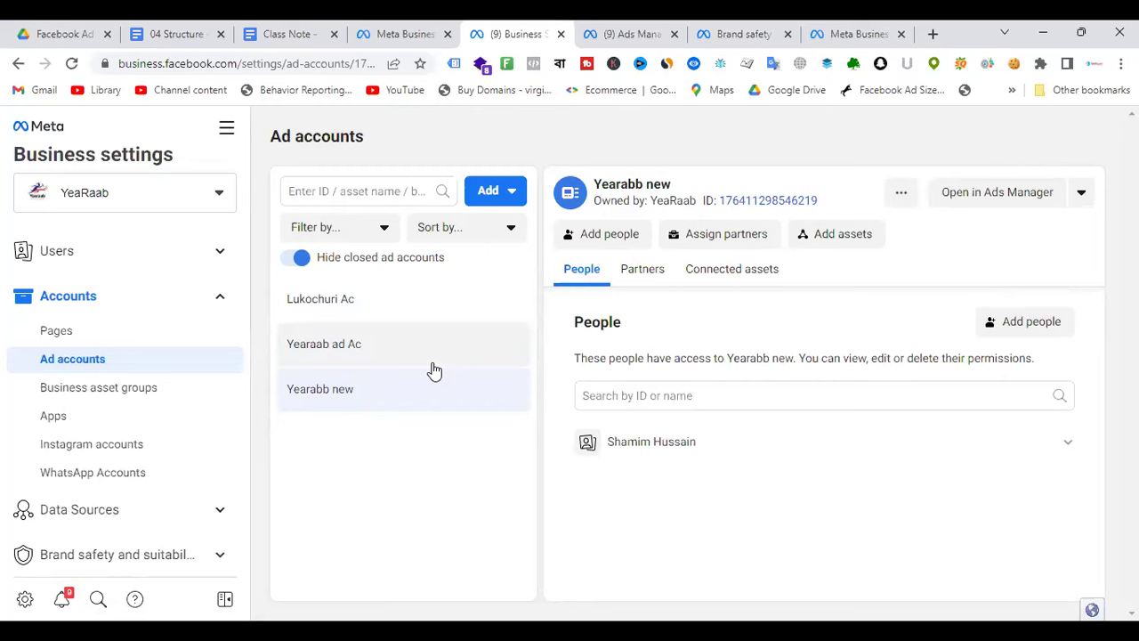
left_click(490, 192)
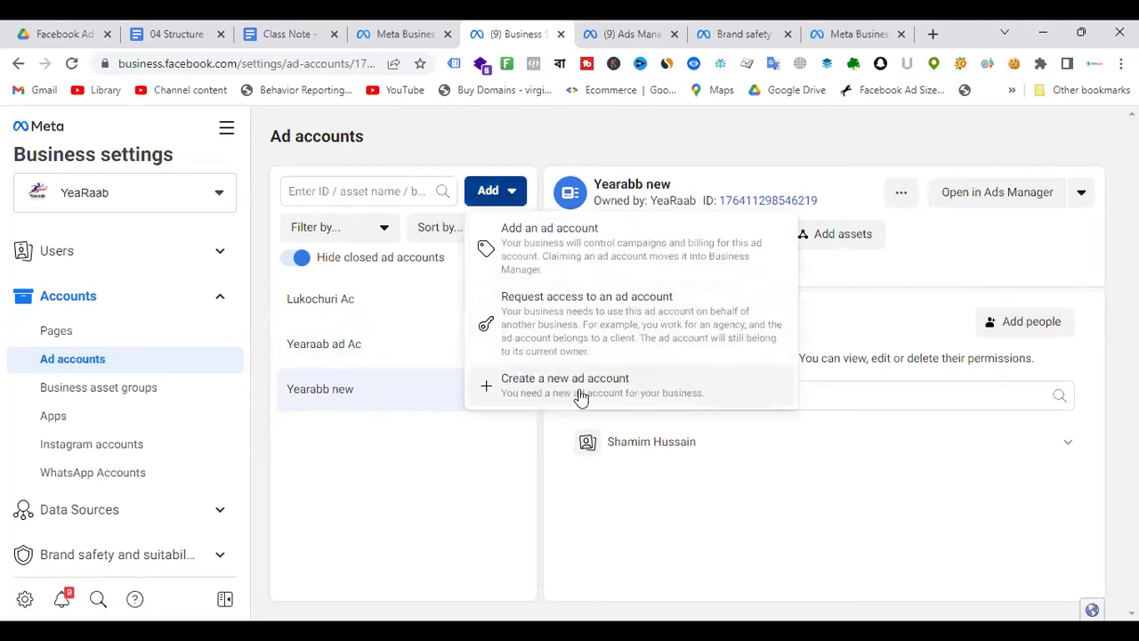
left_click(415, 486)
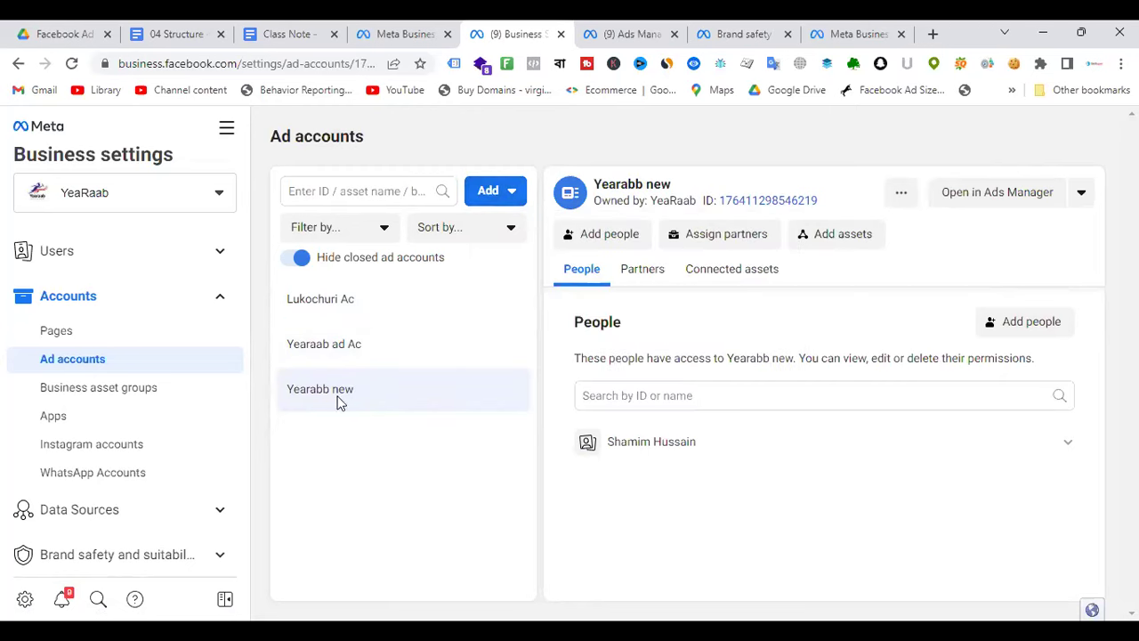